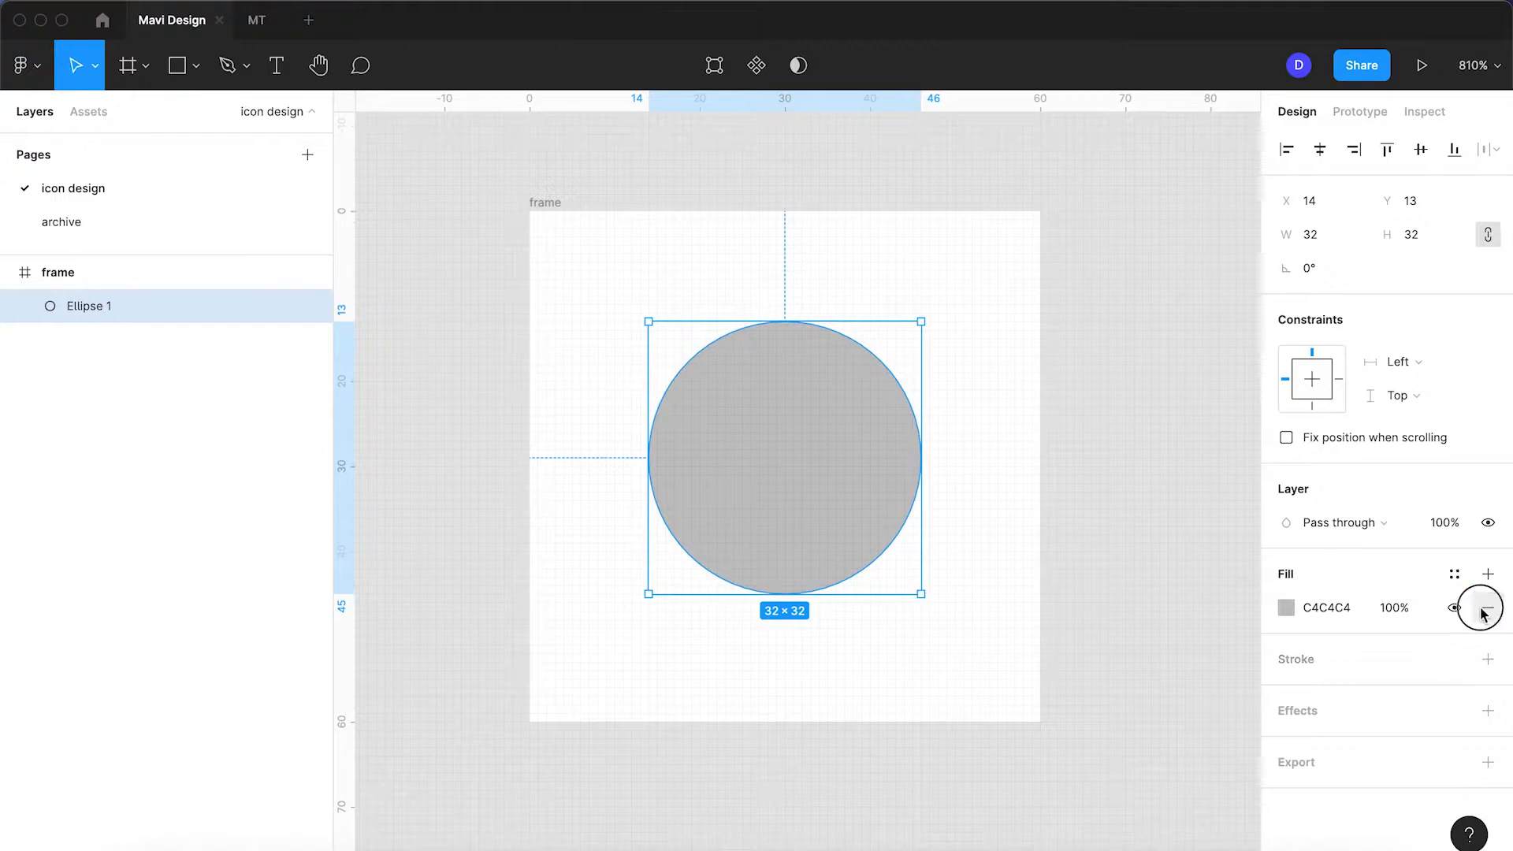
Step: Replace the circle's grey fill with a 2-px black stroke and centre it vertically in the frame
left_click(1487, 625)
left_click(1311, 693)
type("2")
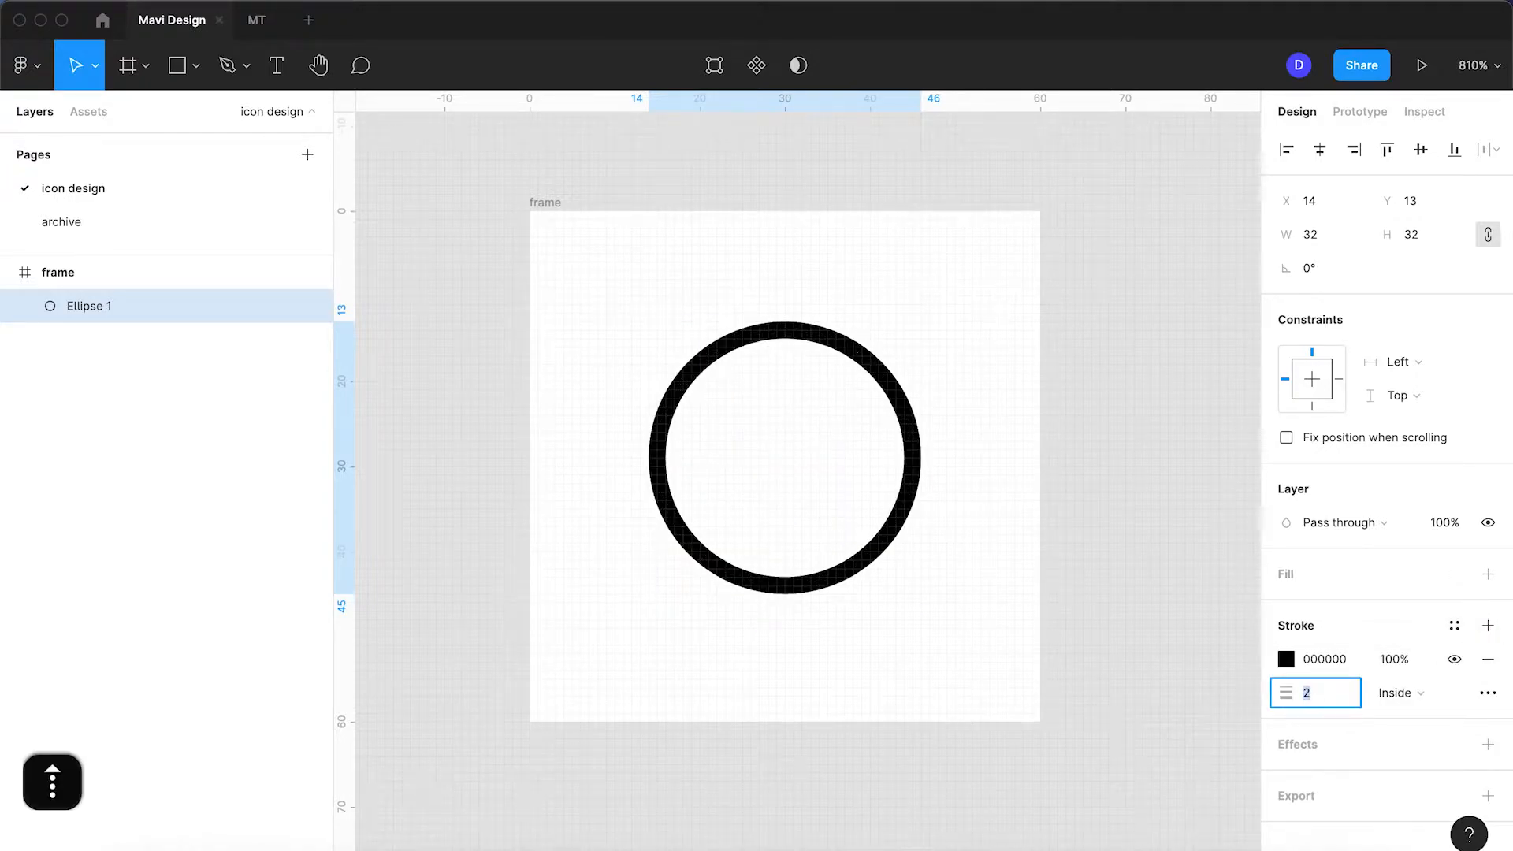
key("Return")
left_click(1420, 149)
left_click(982, 313)
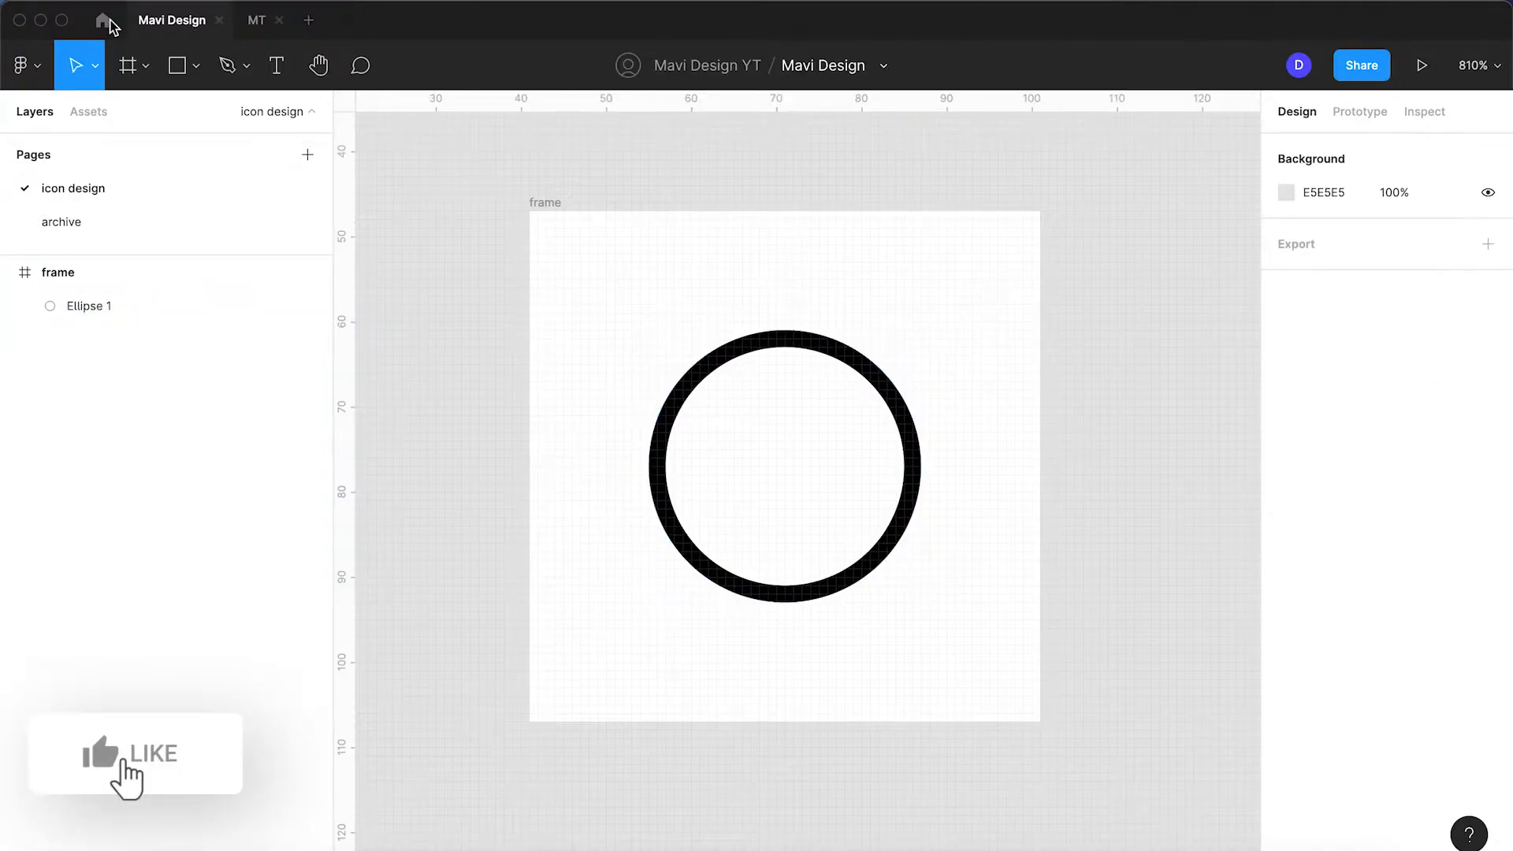
Step: Draw a short vertical stem line from above the ring down to its top edge, then select it
left_click(228, 65)
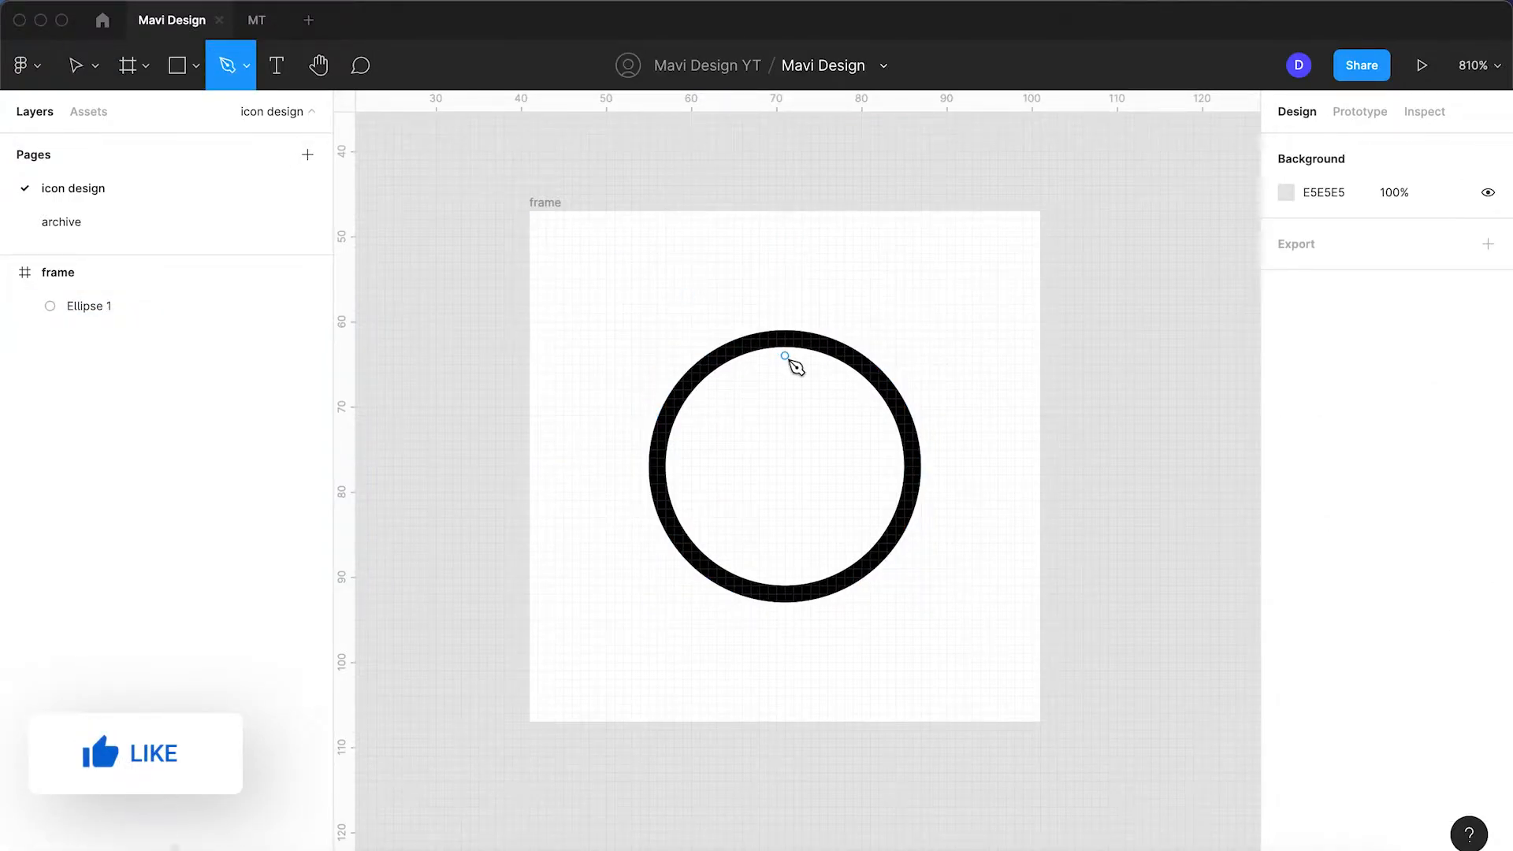
left_click(784, 313)
left_click(785, 339)
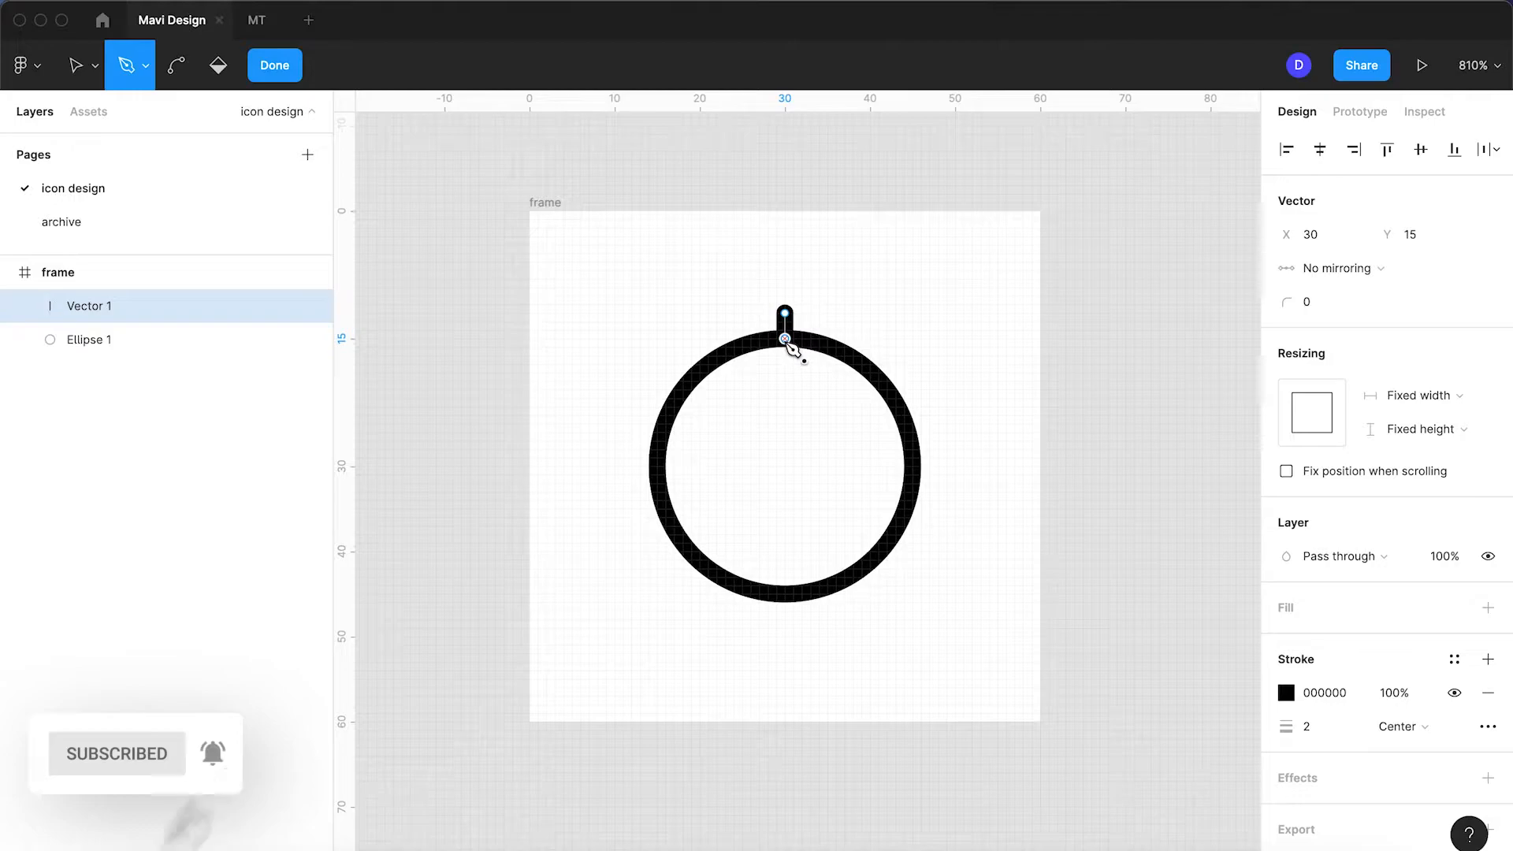
key("Return")
left_click(868, 316)
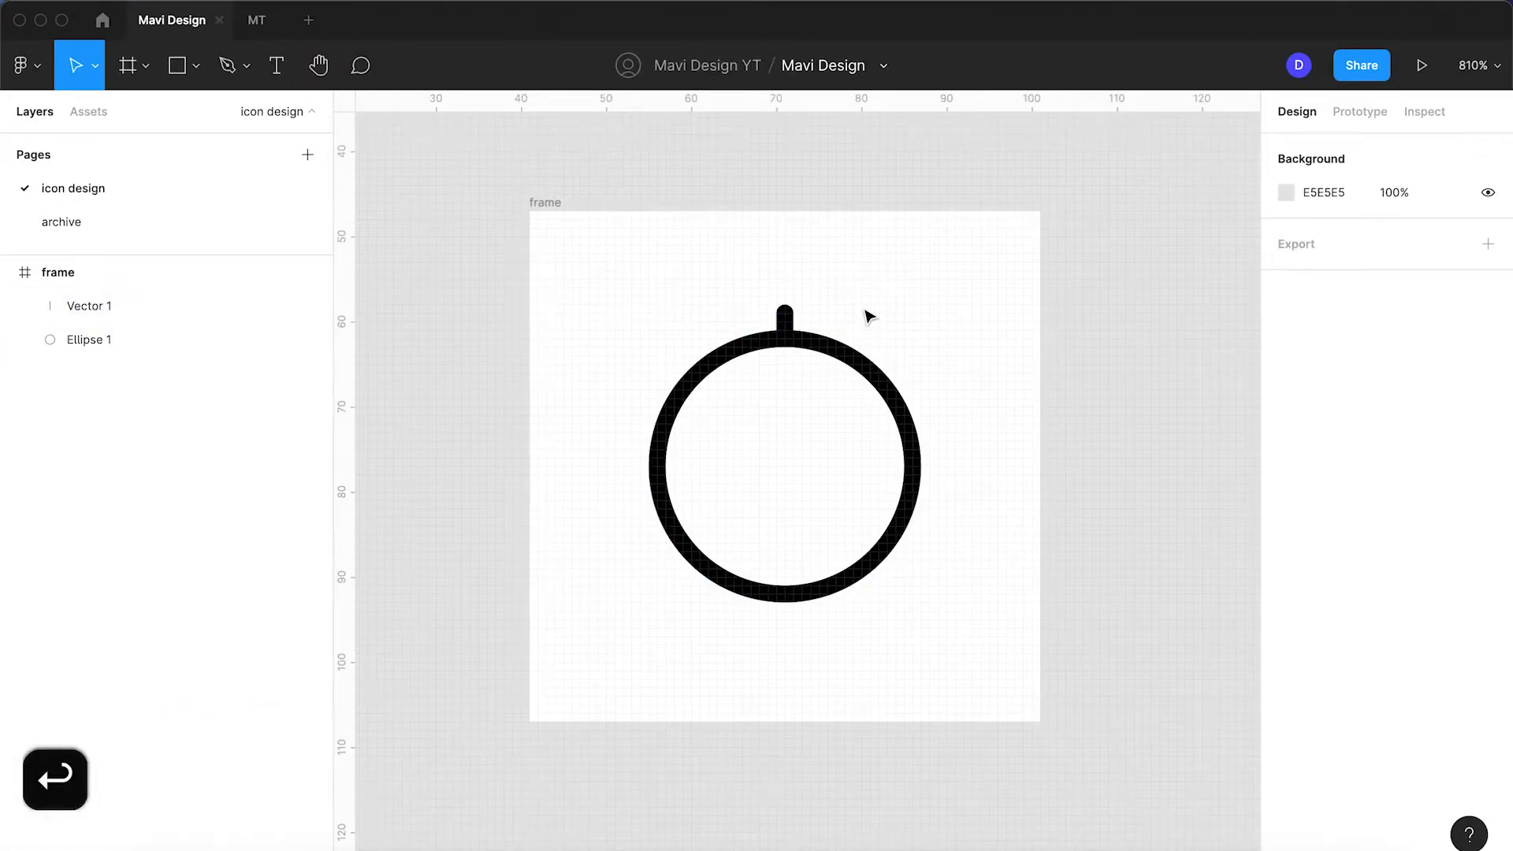
scroll(784, 318, "up", 10)
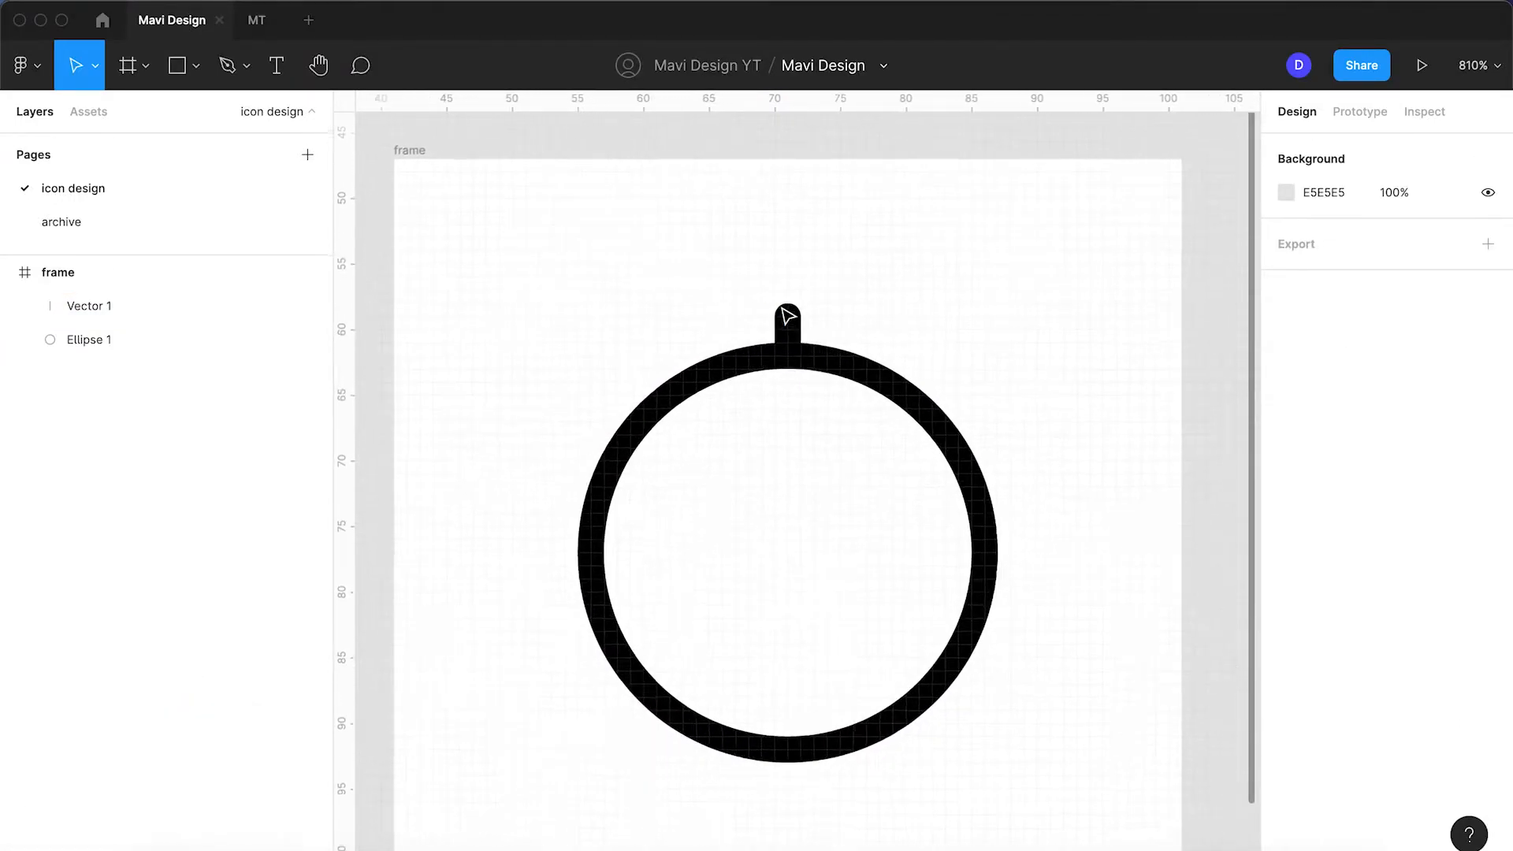
scroll(788, 316, "down", 10)
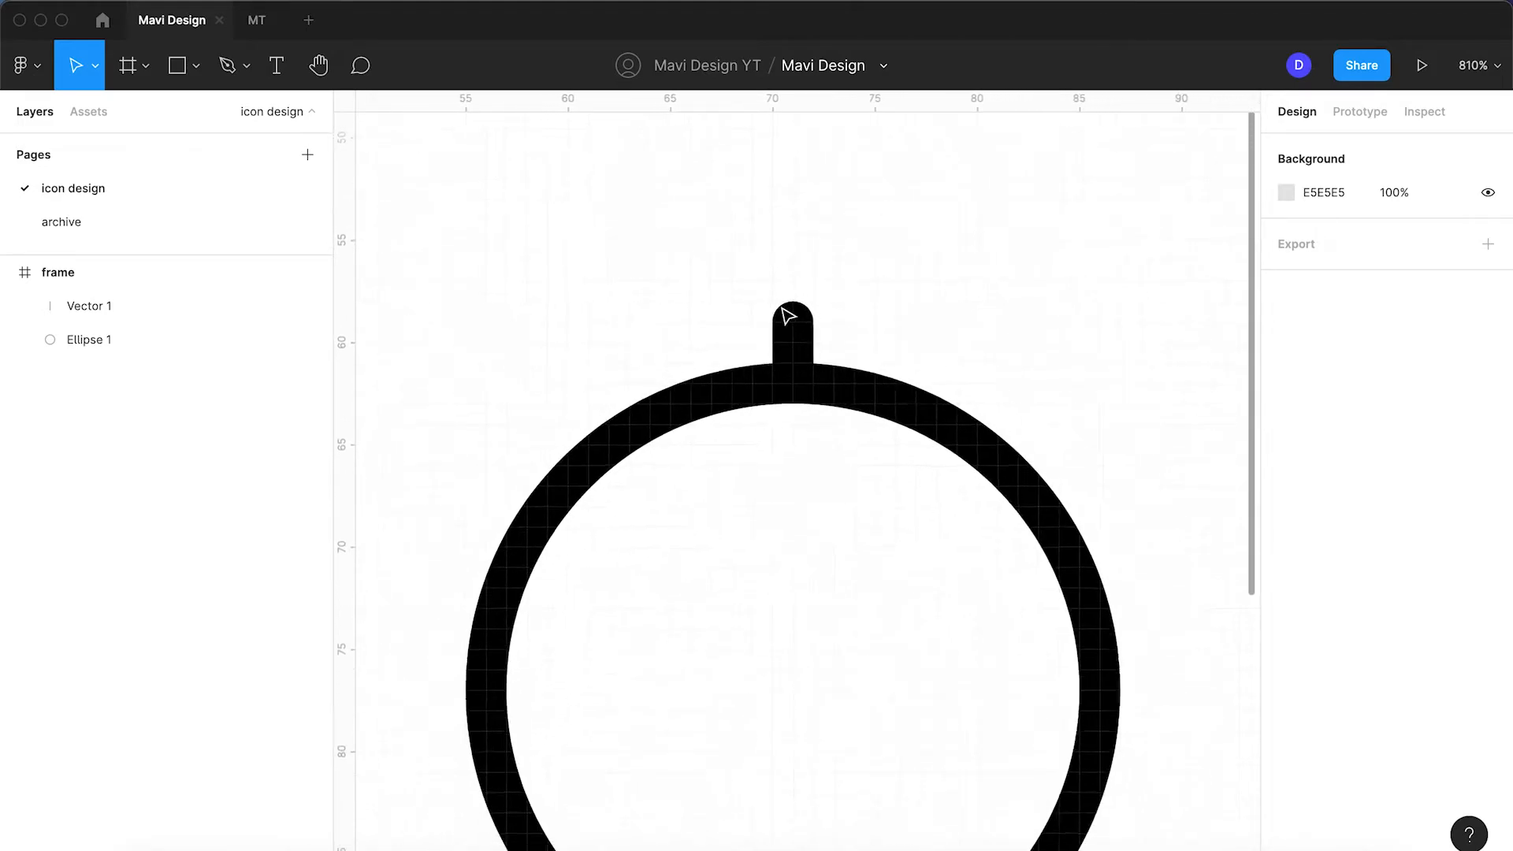
left_click(794, 341)
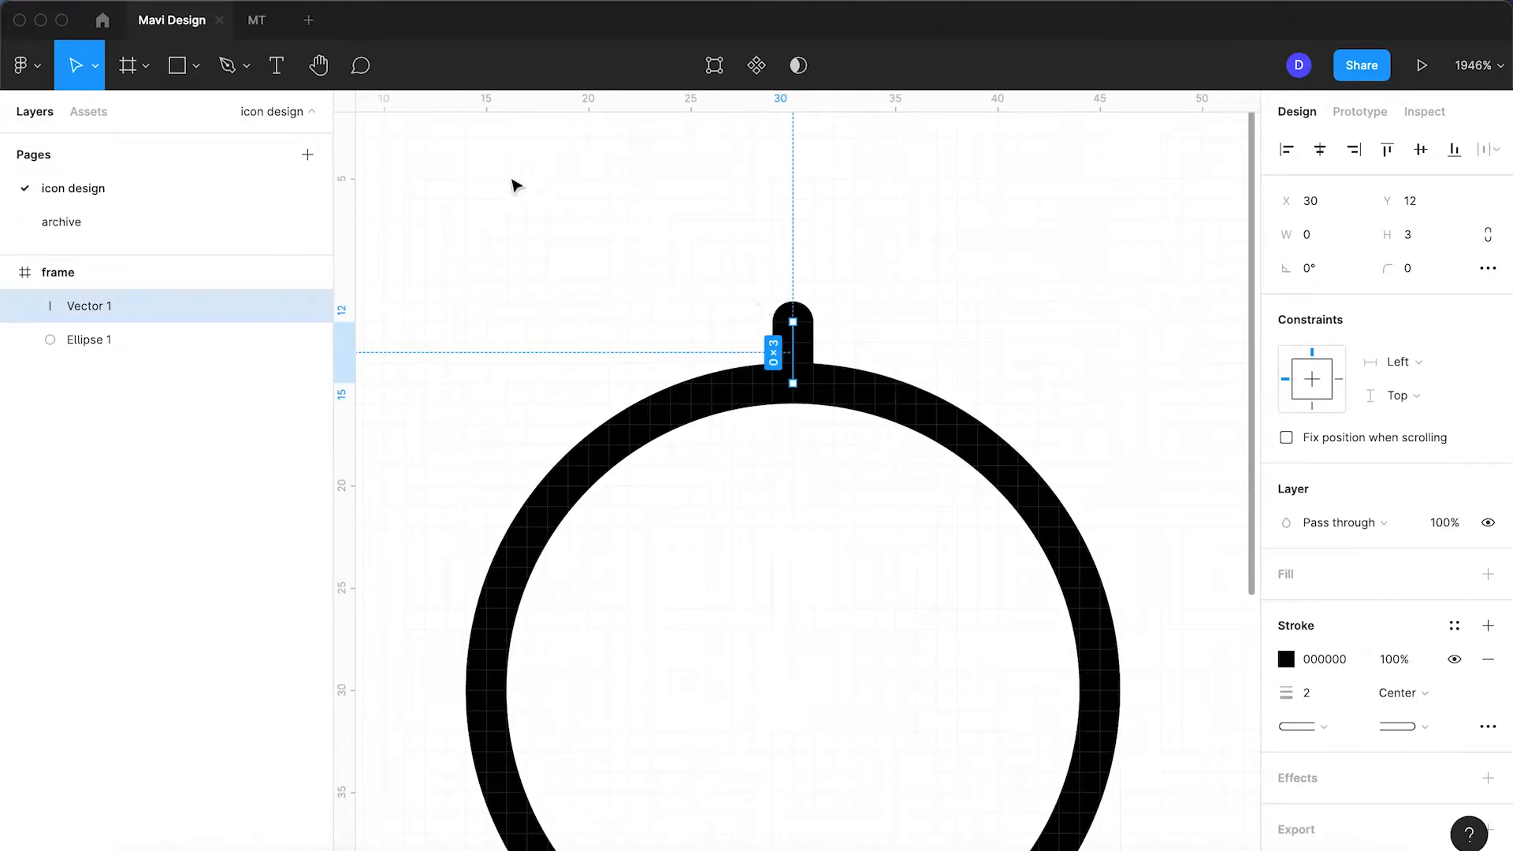
Step: Draw a small circle above the stem and centre it horizontally over the ring
key("o")
mouse_move(893, 186)
left_mouse_down()
mouse_move(712, 338)
mouse_move(725, 327)
mouse_move(731, 342)
left_mouse_up()
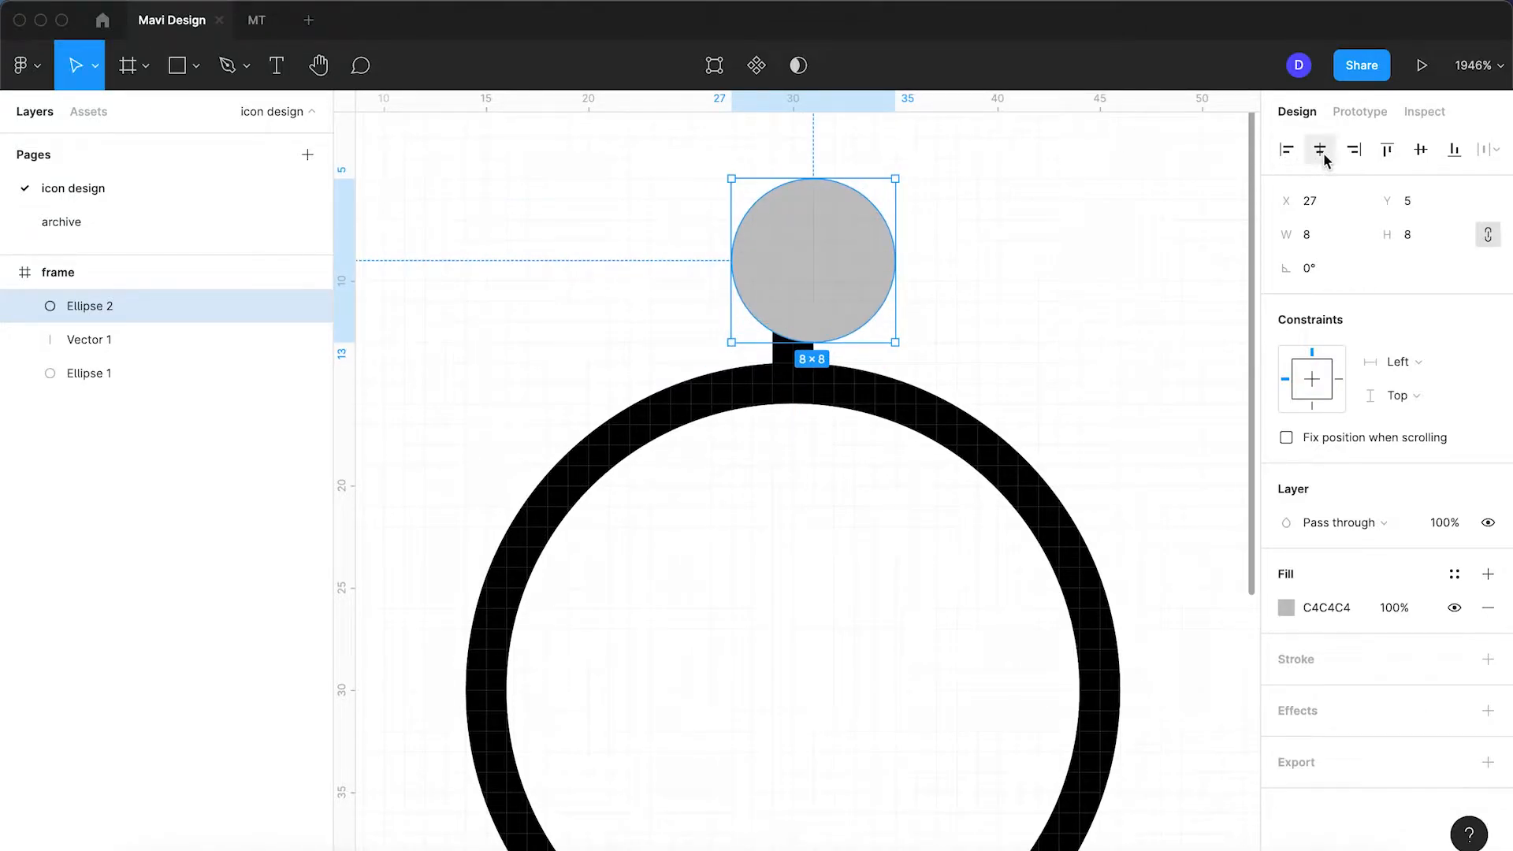
left_click(1322, 160)
left_click(1036, 248)
left_click(780, 295)
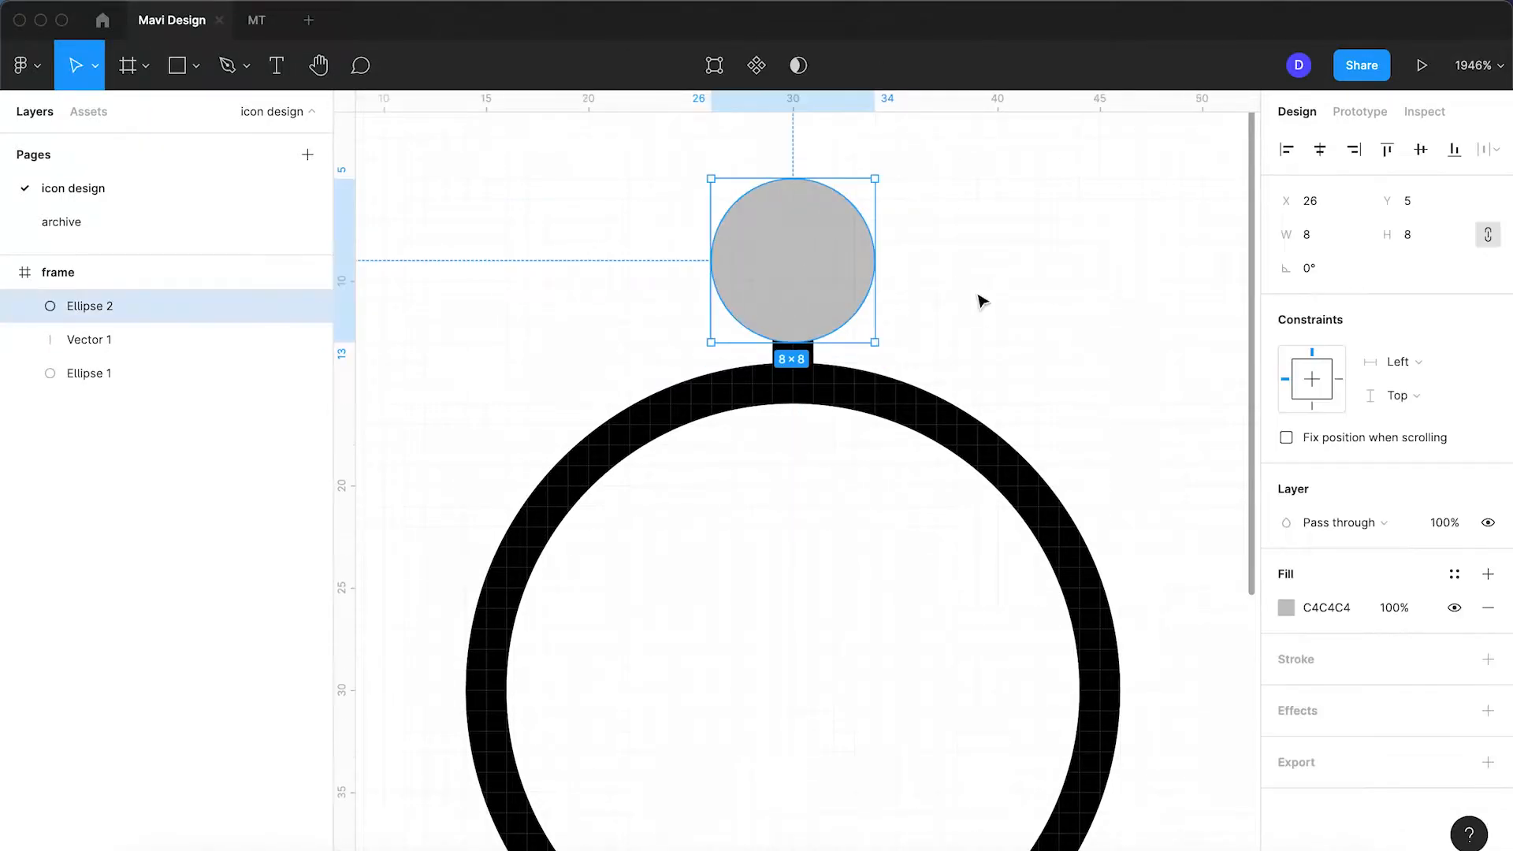
Step: Give the small circle a 2-px Center stroke, remove its fill and shrink it to 6×6
left_click(1486, 660)
left_click(1398, 725)
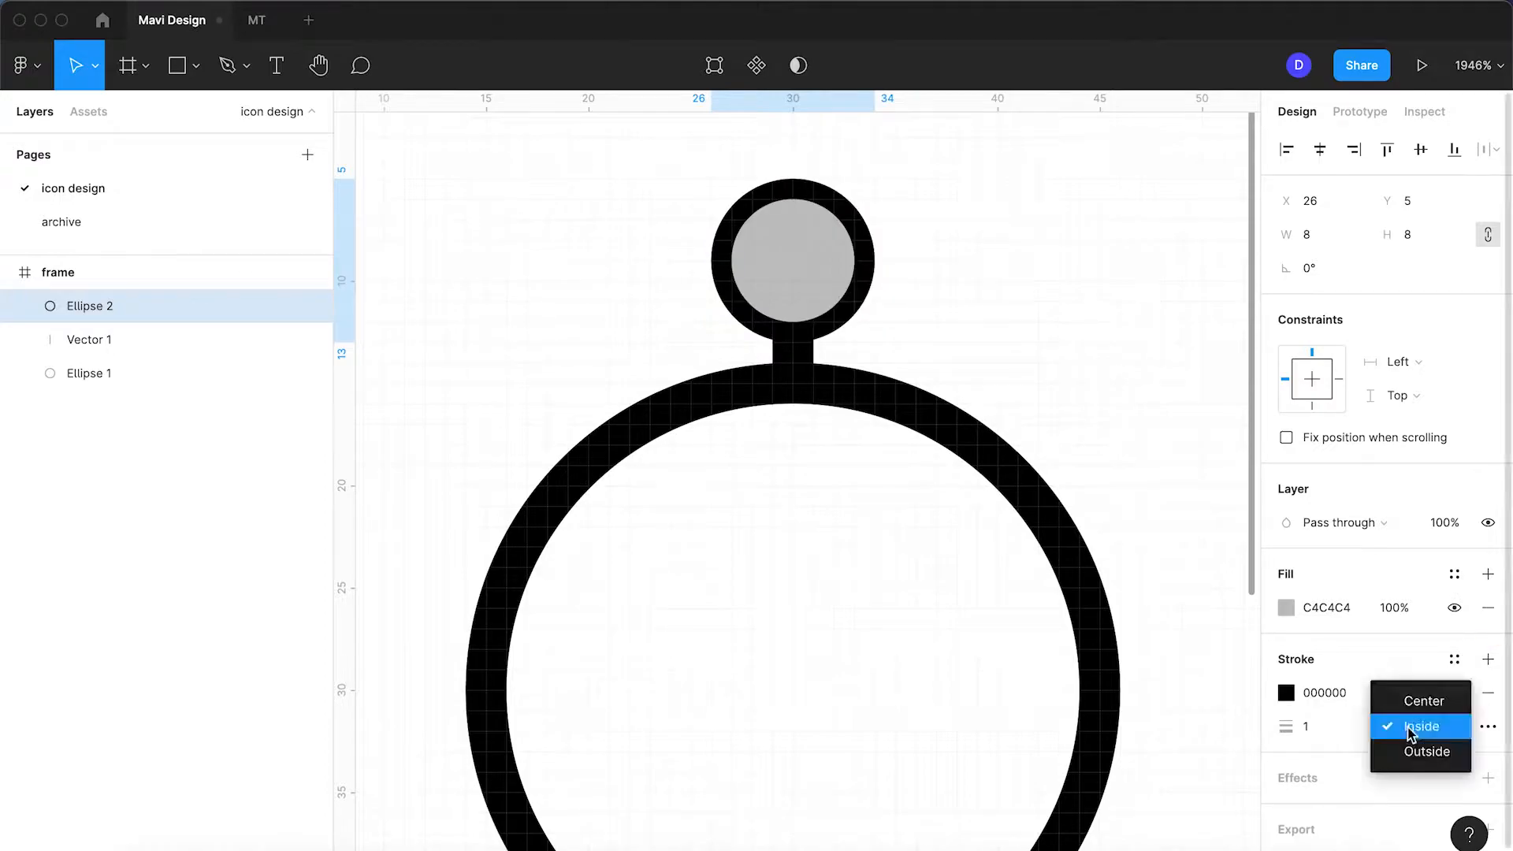
left_click(1418, 702)
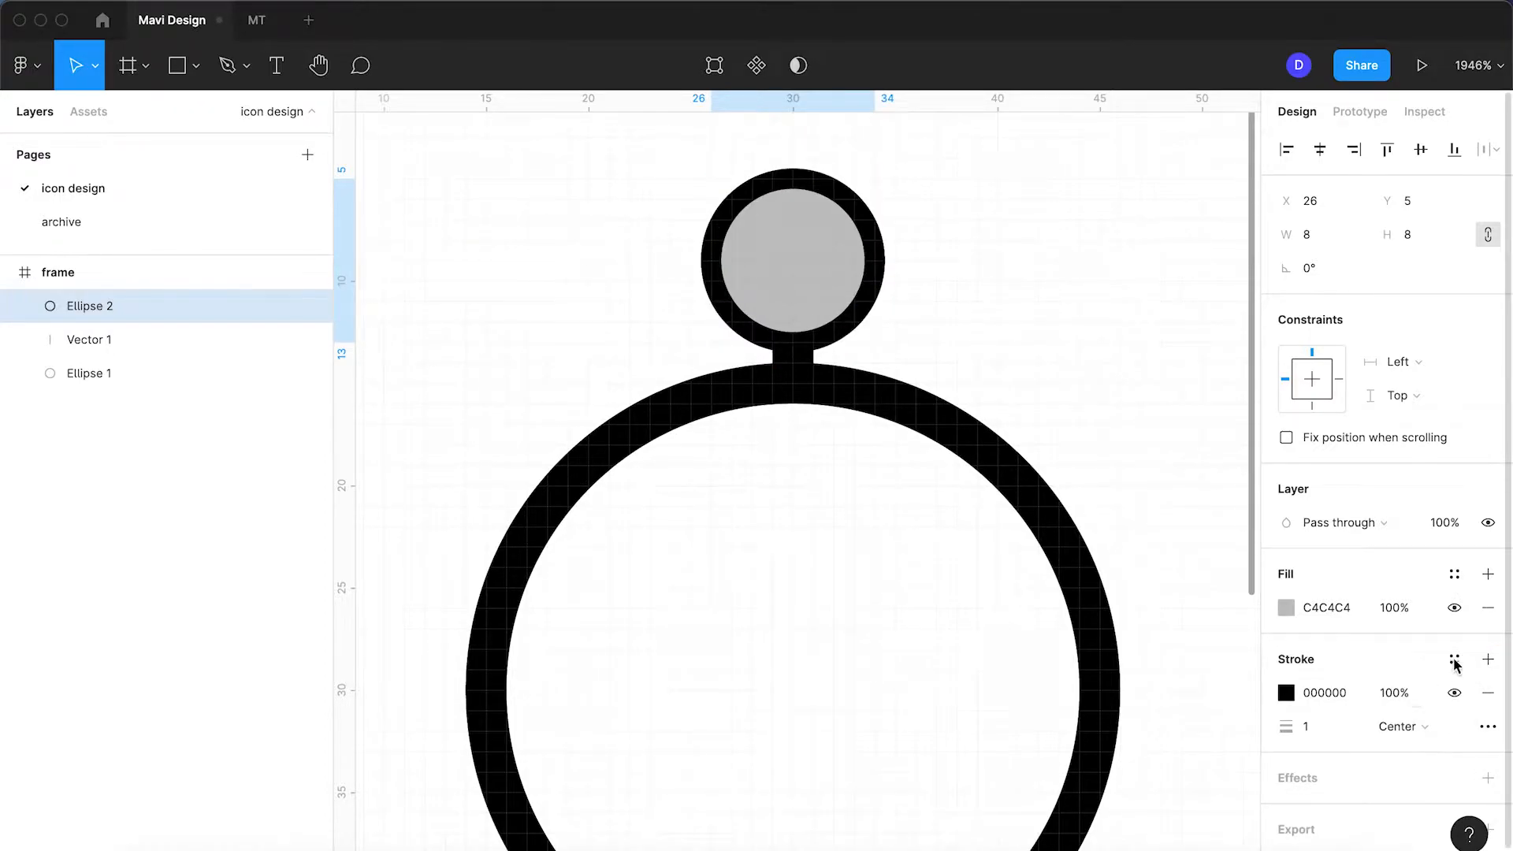
left_click(1484, 609)
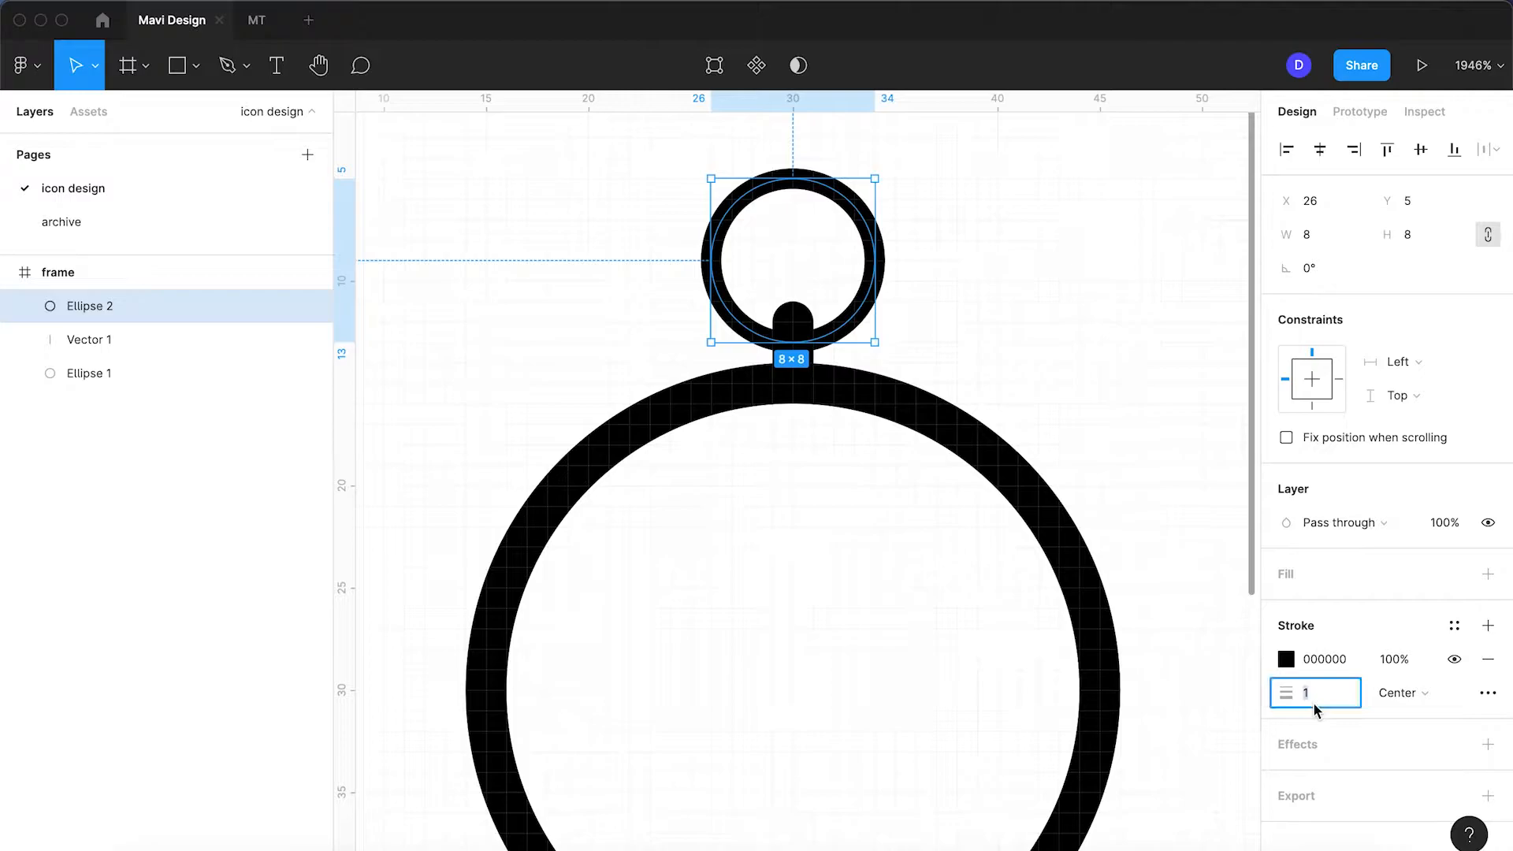
key("Up")
key("Return")
left_click_drag(800, 181, 799, 213)
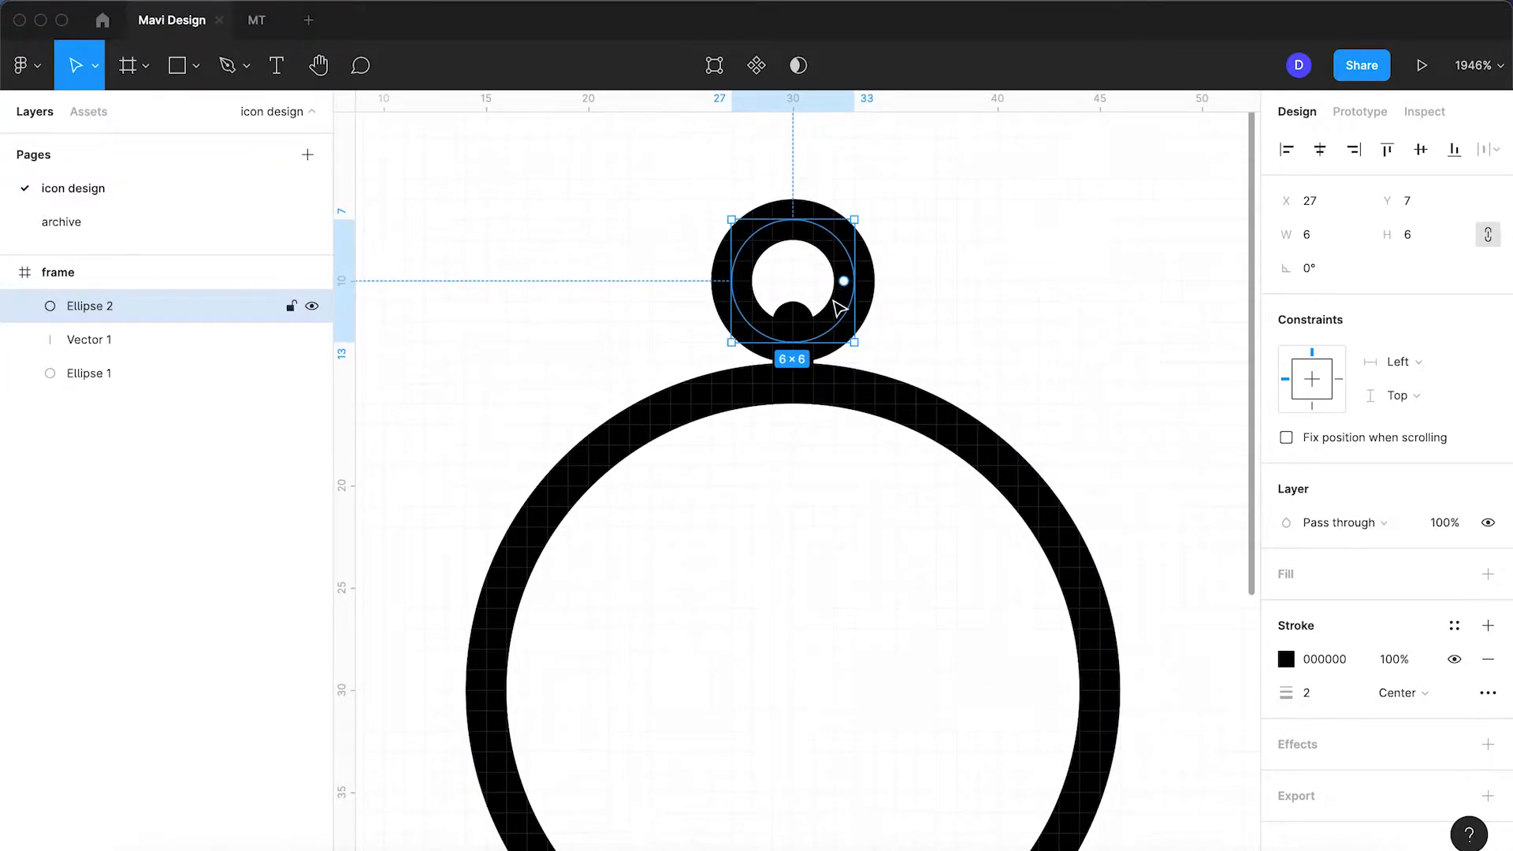
left_click(935, 321)
scroll(816, 334, "up", 5)
scroll(815, 334, "up", 1)
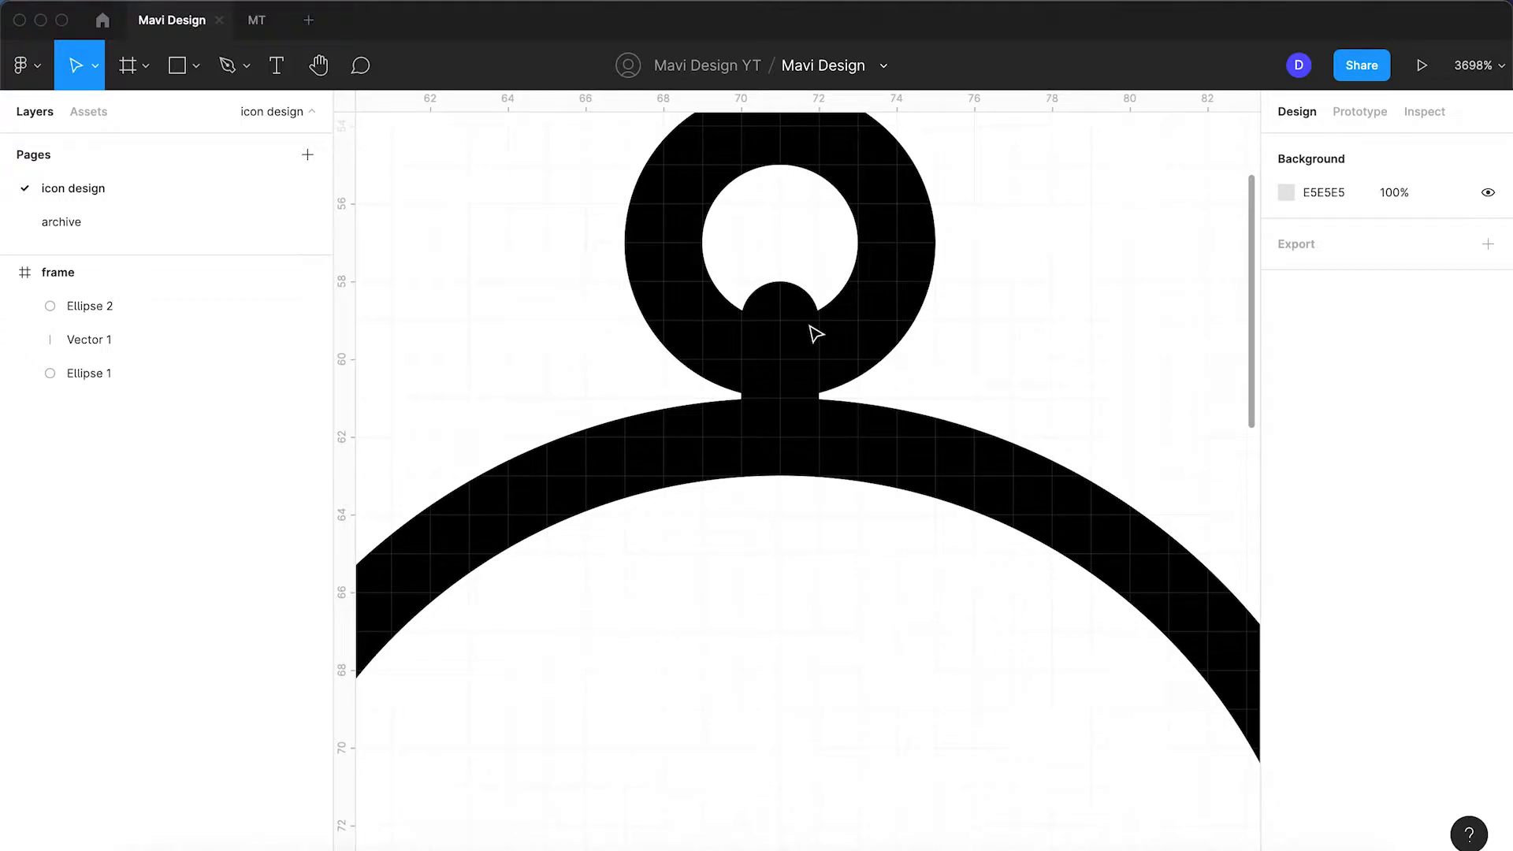
scroll(815, 335, "down", 1)
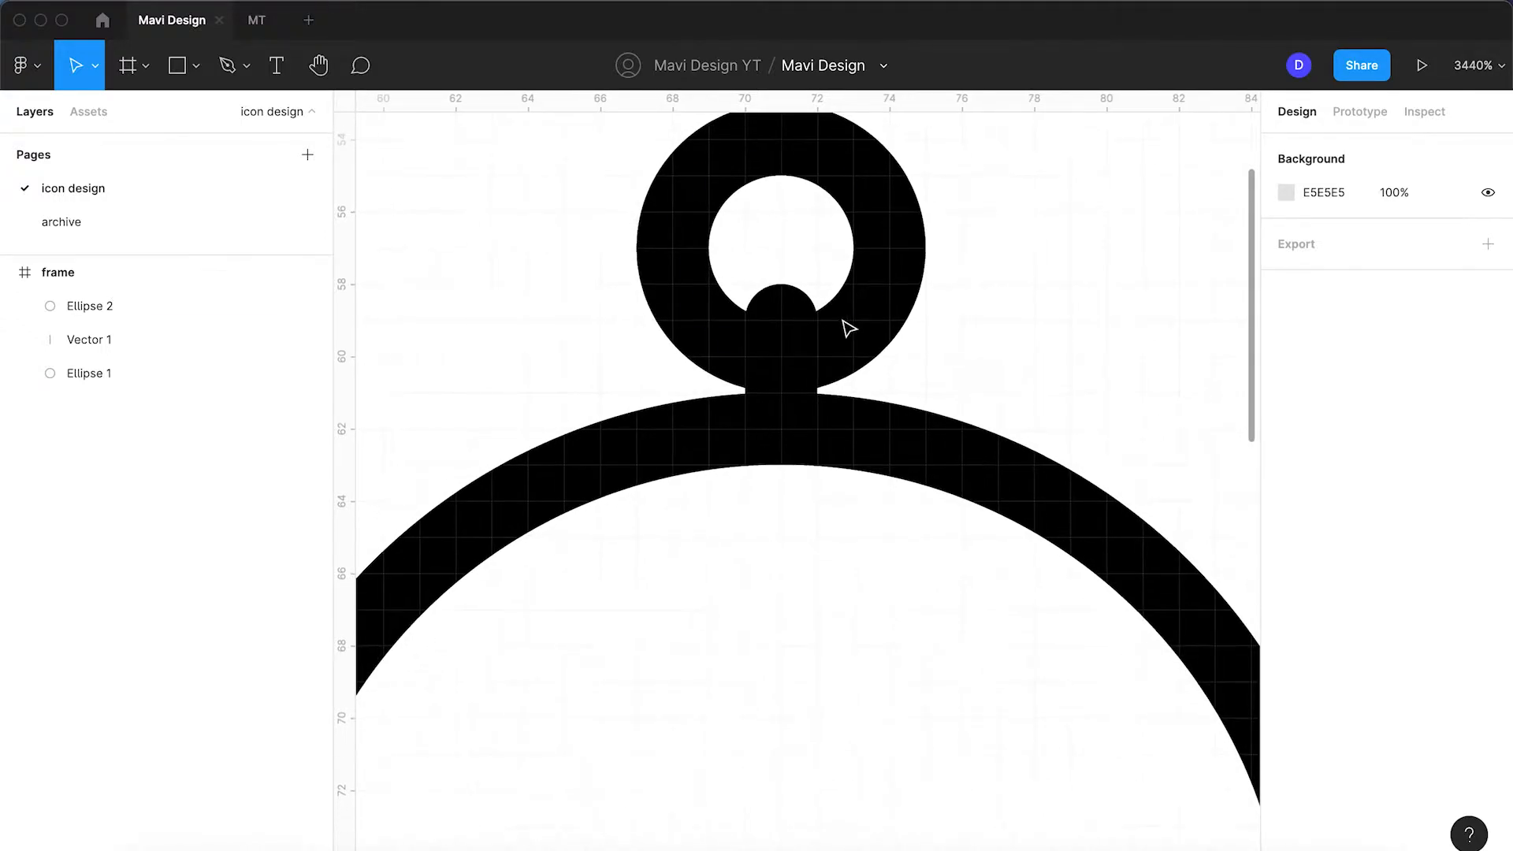
left_click(868, 322)
scroll(869, 322, "down", 3)
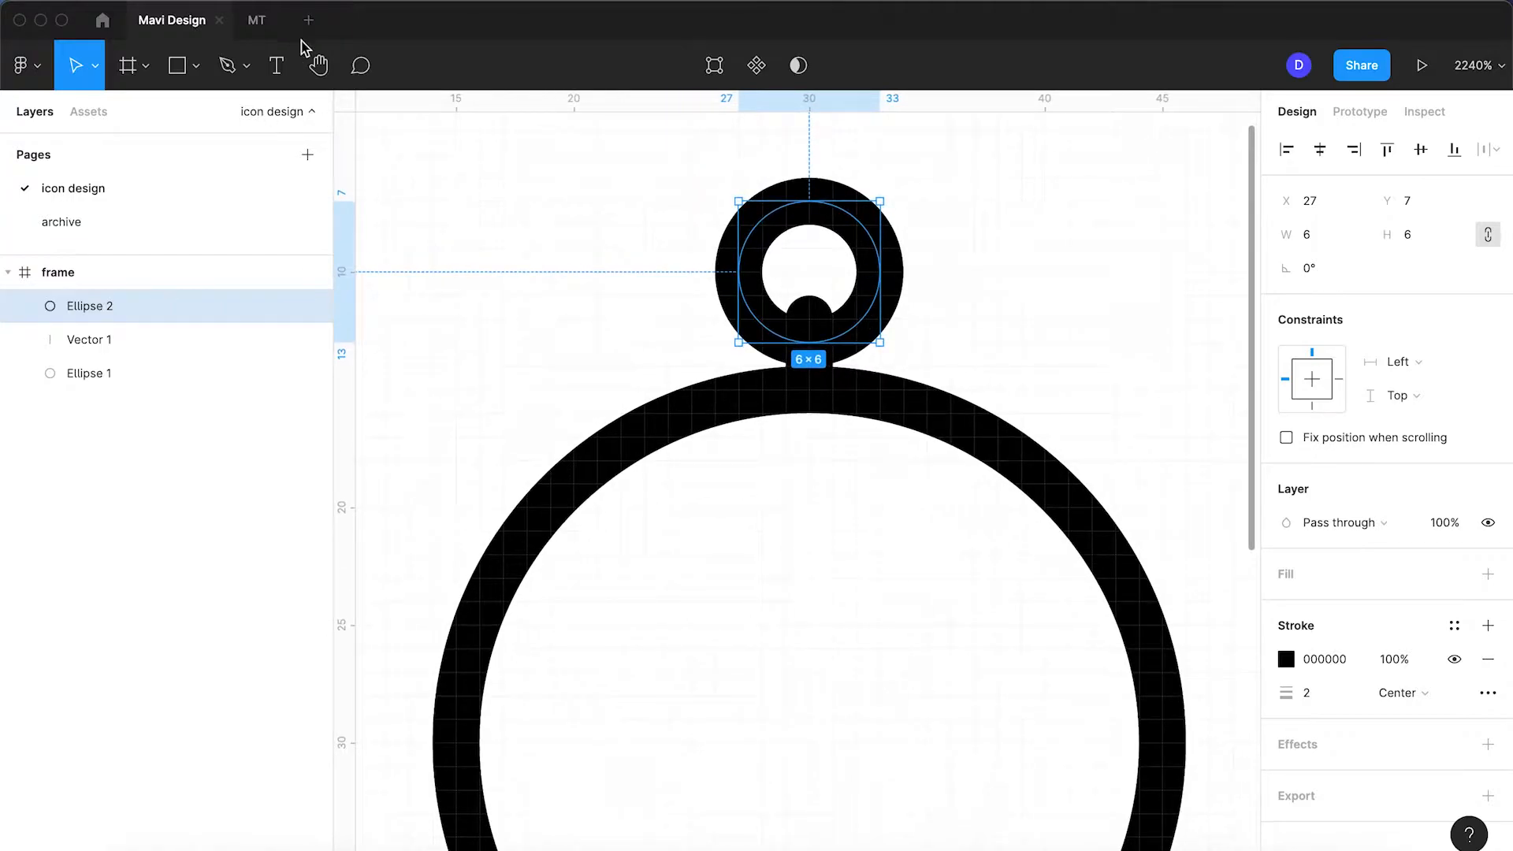
Step: Outline the crown ring's stroke and draw a rectangle covering its hole
key("shift+super+o")
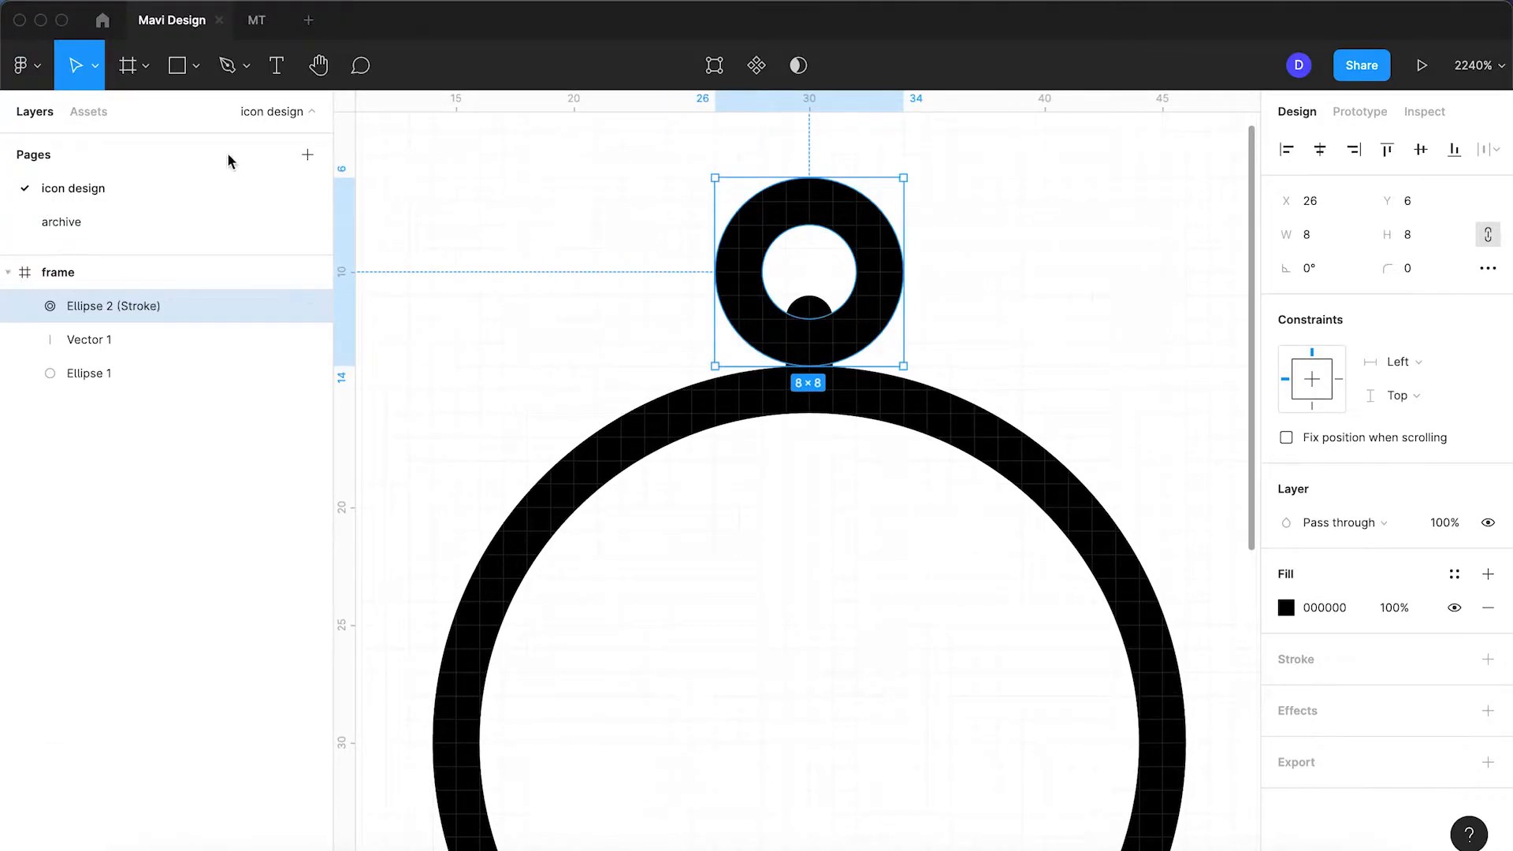
key("r")
mouse_move(856, 295)
left_mouse_down()
mouse_move(783, 412)
mouse_move(766, 410)
left_mouse_up()
scroll(784, 373, "up", 5)
left_click_drag(828, 226, 828, 152)
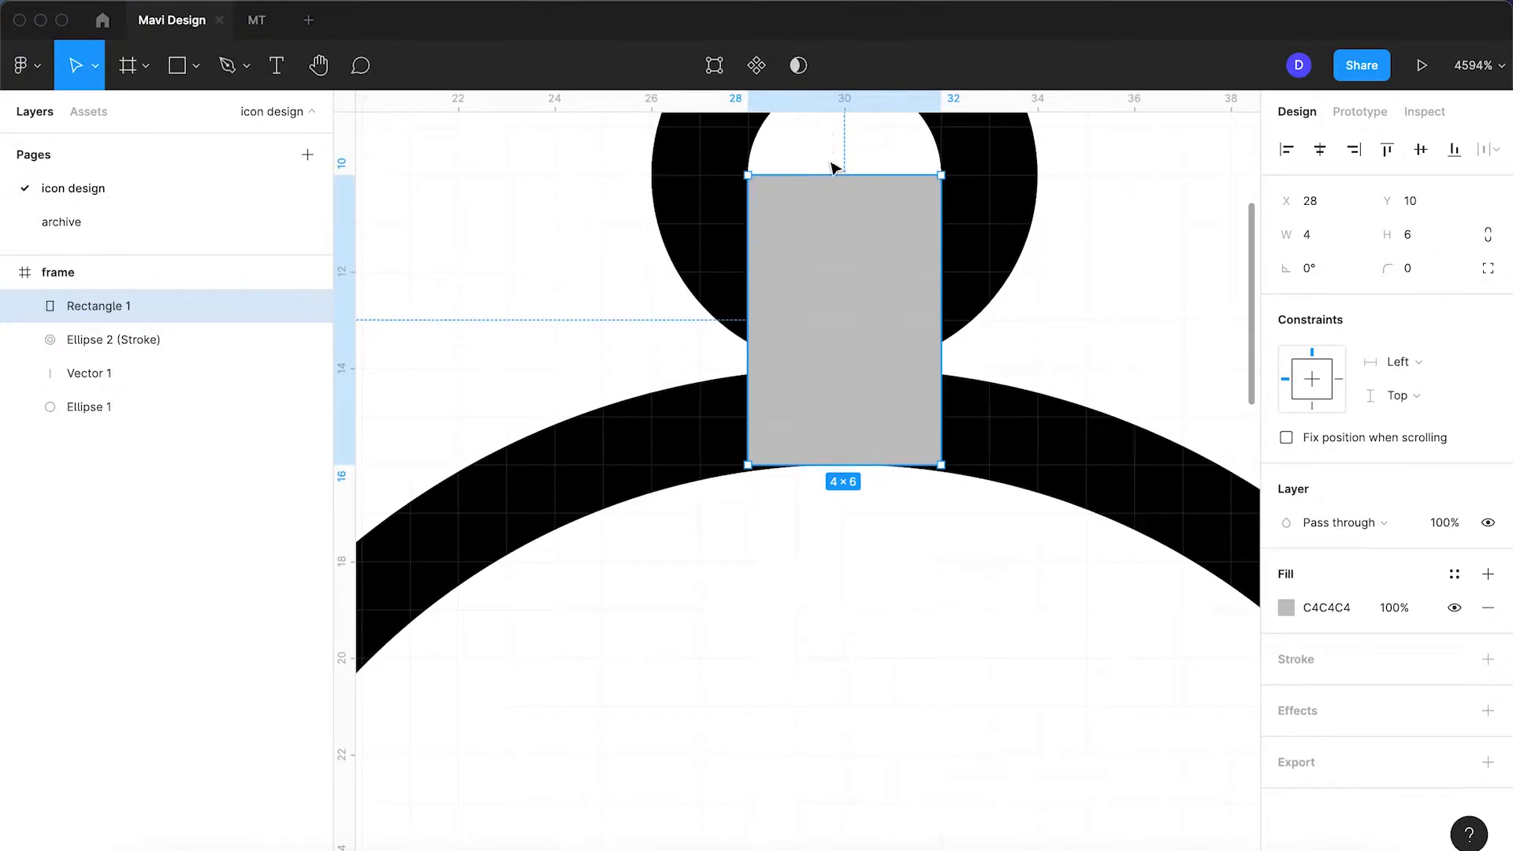
scroll(831, 149, "down", 3)
Step: Shorten the rectangle from the bottom so it becomes 4×4
left_click(934, 197, "shift")
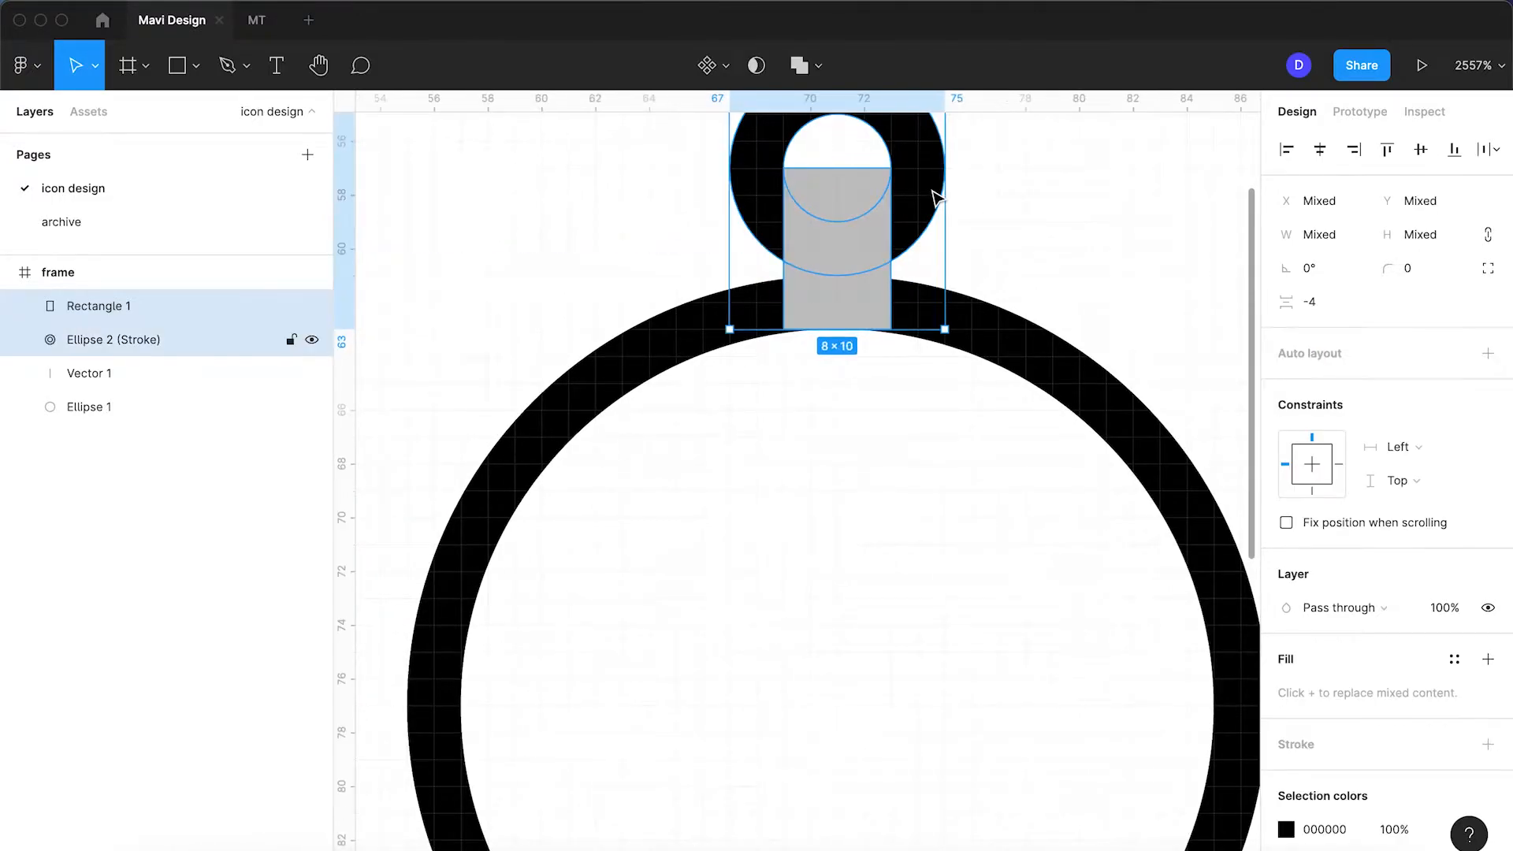
left_click(819, 67)
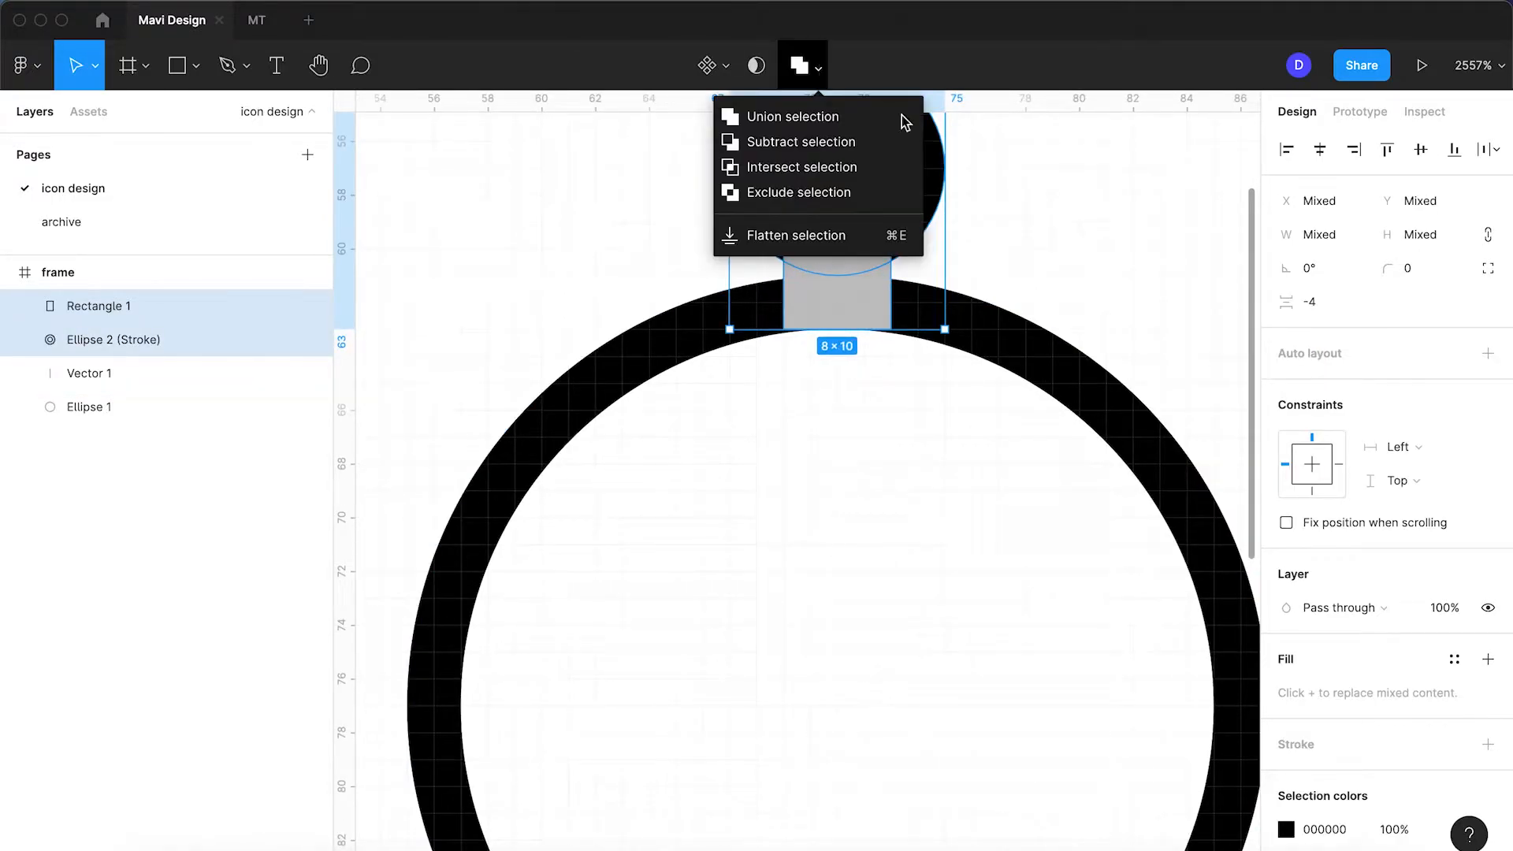
left_click(1107, 237)
left_click(874, 312)
mouse_move(853, 327)
left_mouse_down()
mouse_move(851, 264)
mouse_move(851, 277)
left_mouse_up()
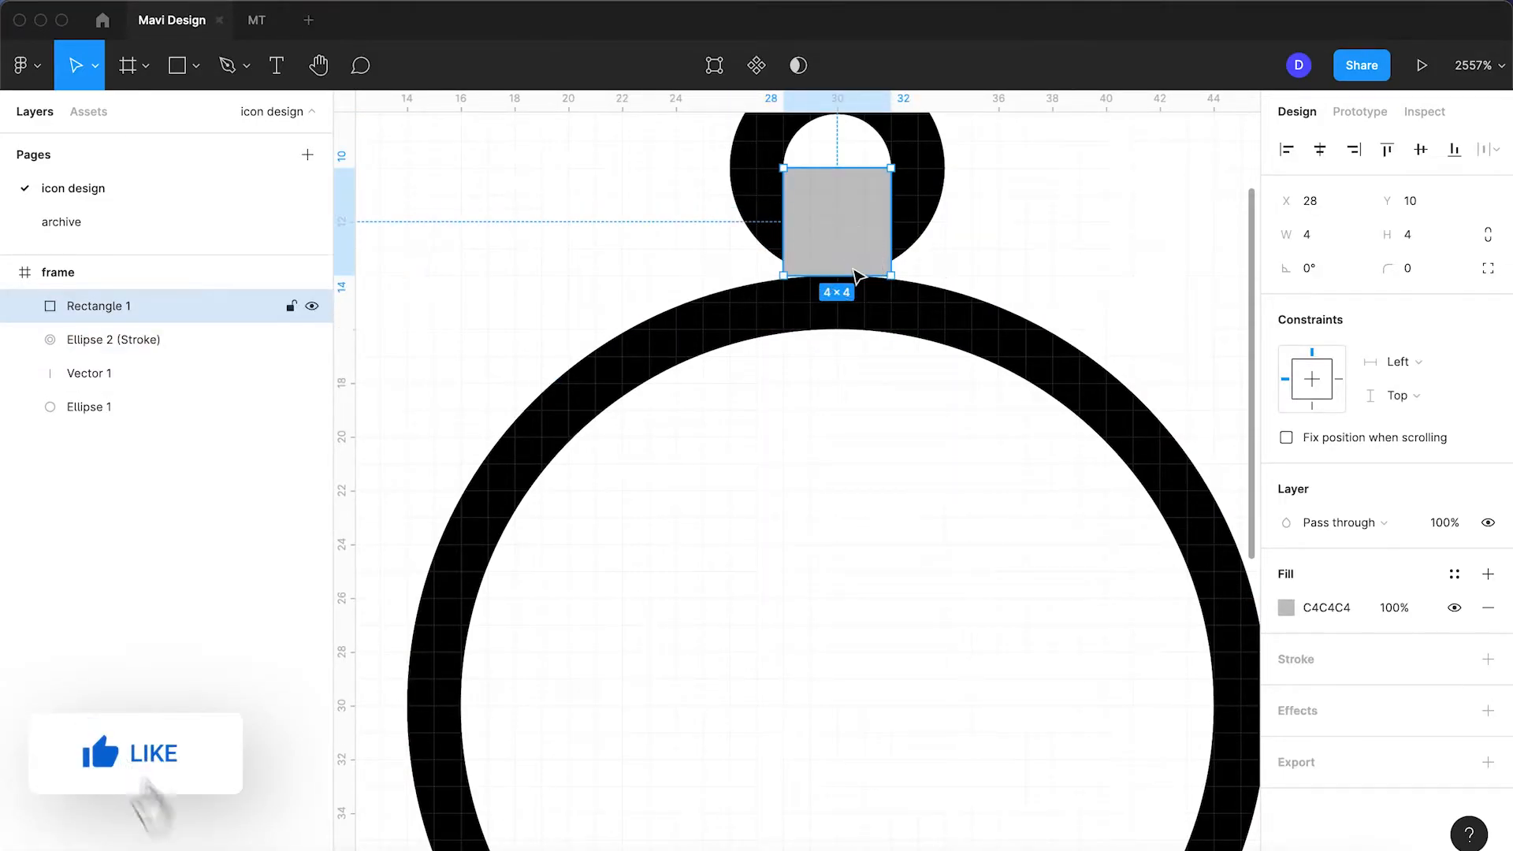
Step: Subtract the 4×4 rectangle from the crown ring, leaving an arch-shaped crown
left_click(919, 229)
scroll(922, 231, "up", 3)
scroll(922, 231, "up", 5)
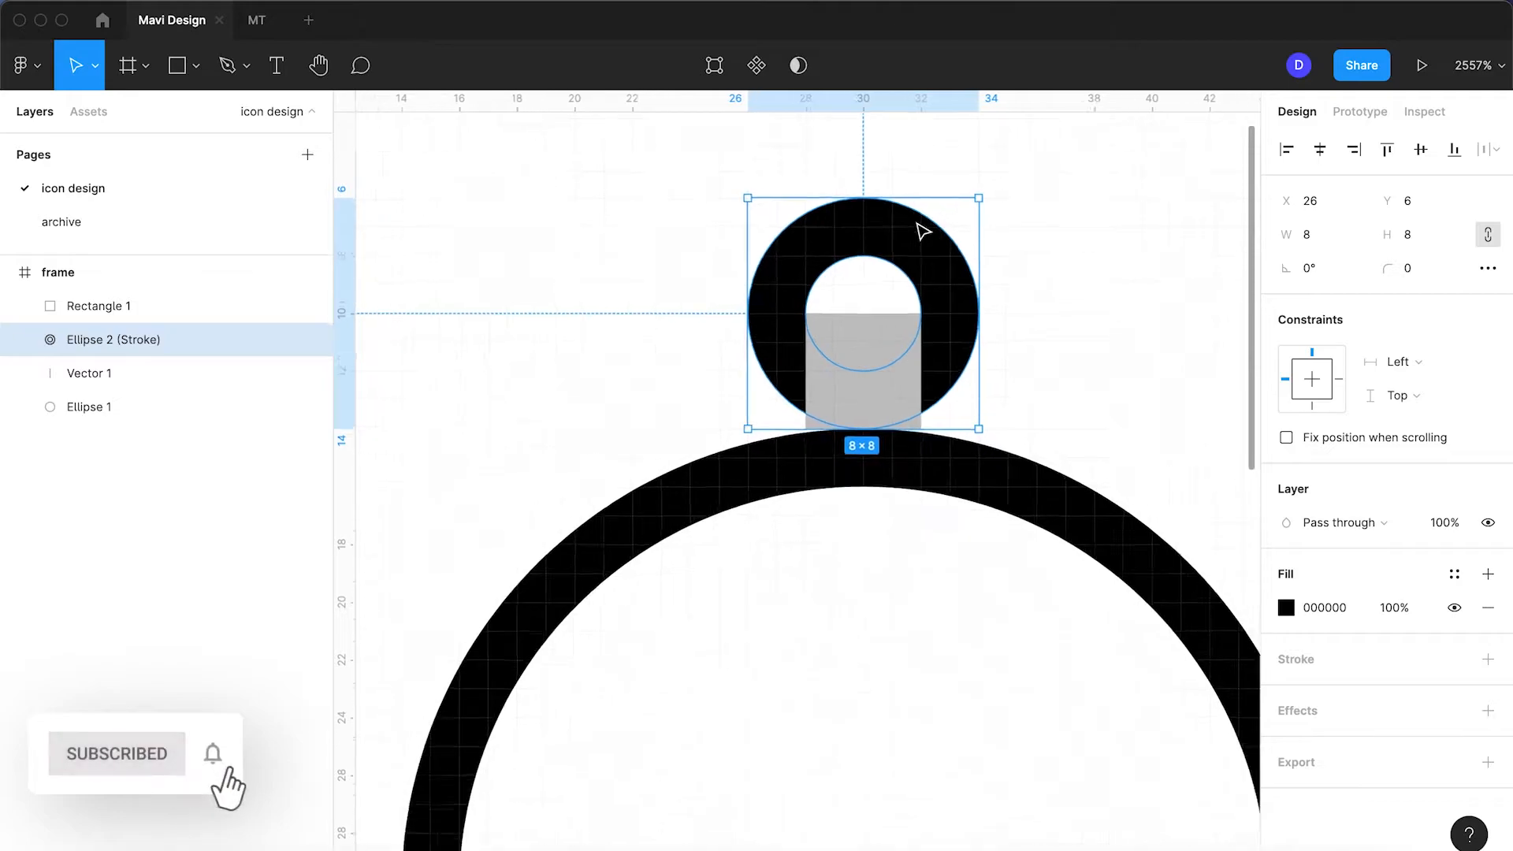
left_click(921, 465)
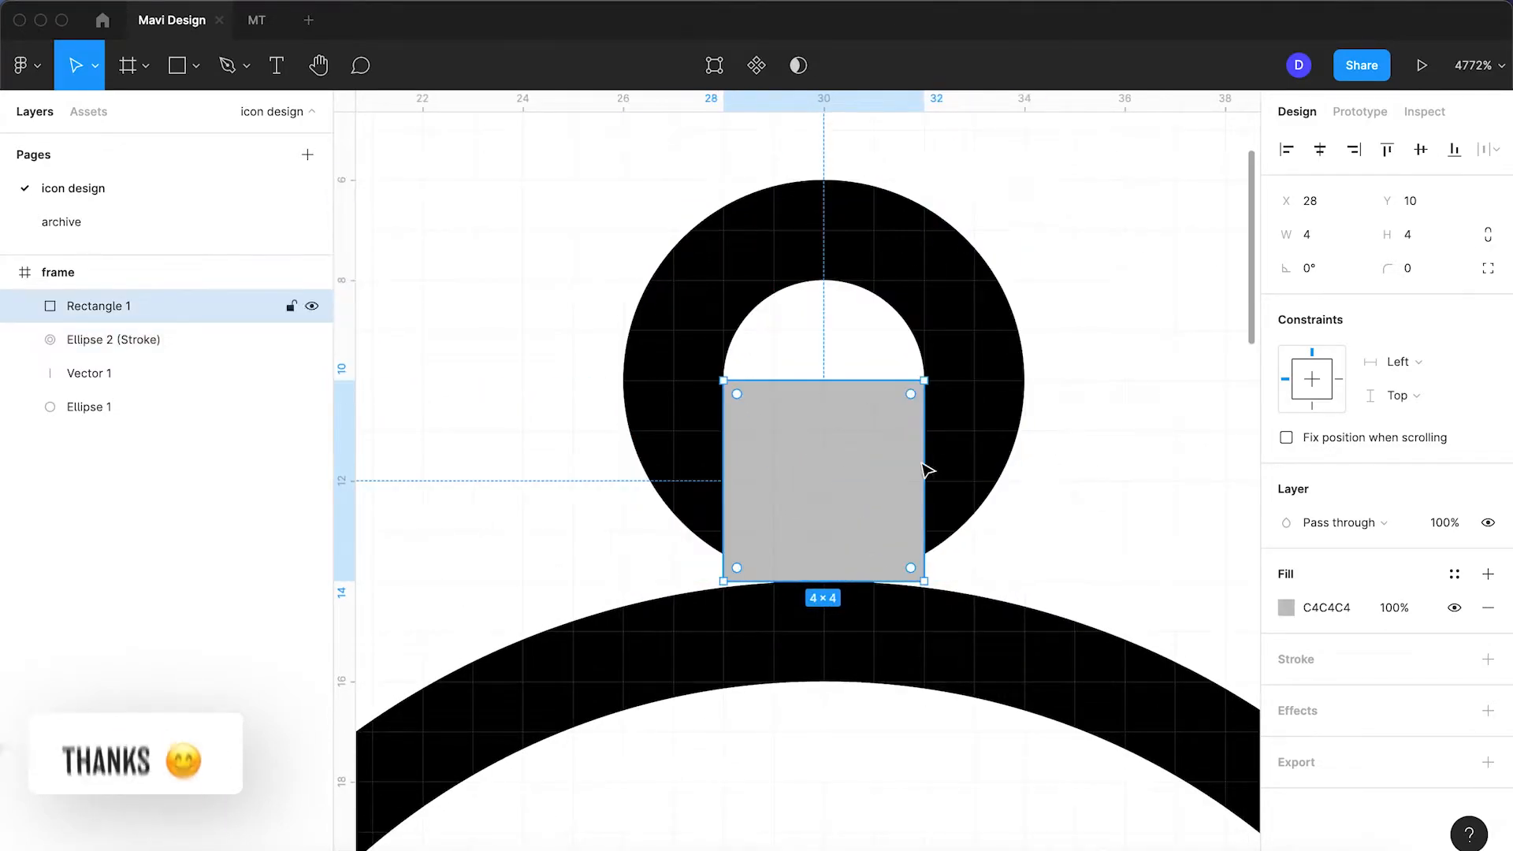
left_click(975, 442, "shift")
left_click(819, 69)
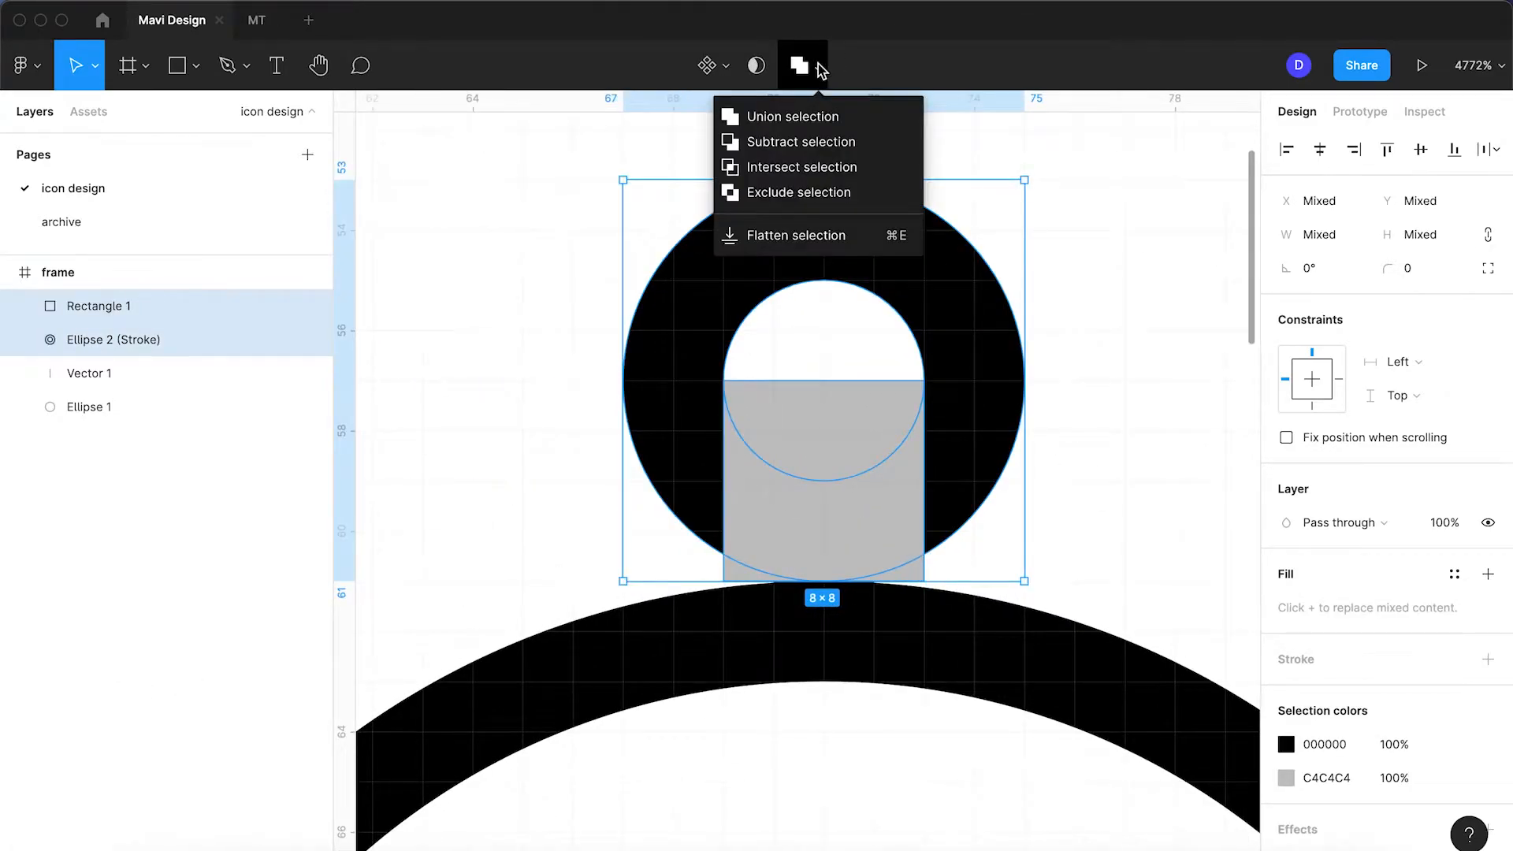
left_click(804, 141)
scroll(984, 394, "down", 10)
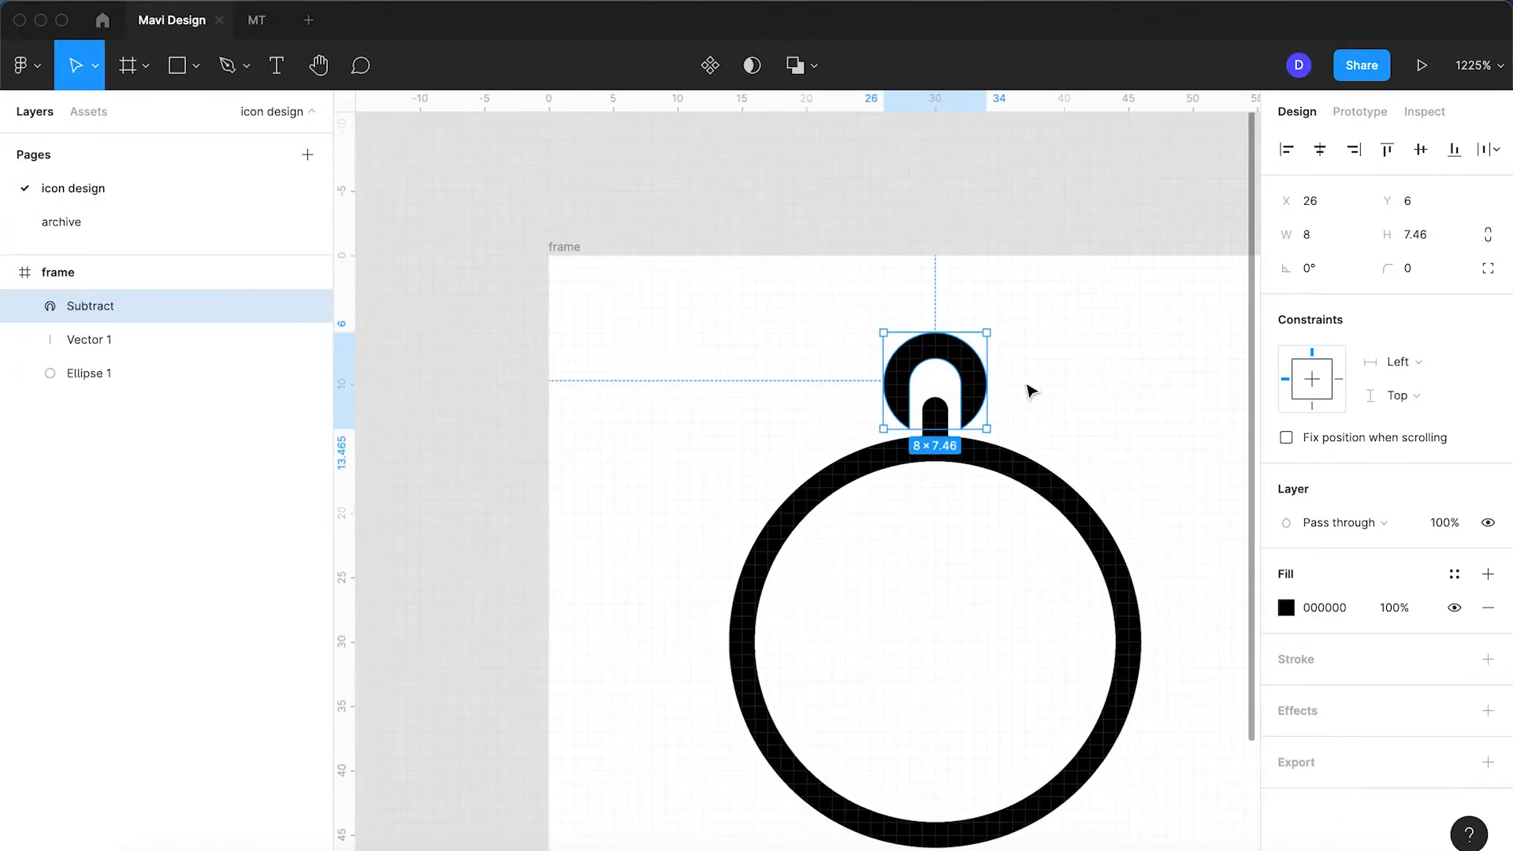
left_click(1049, 391)
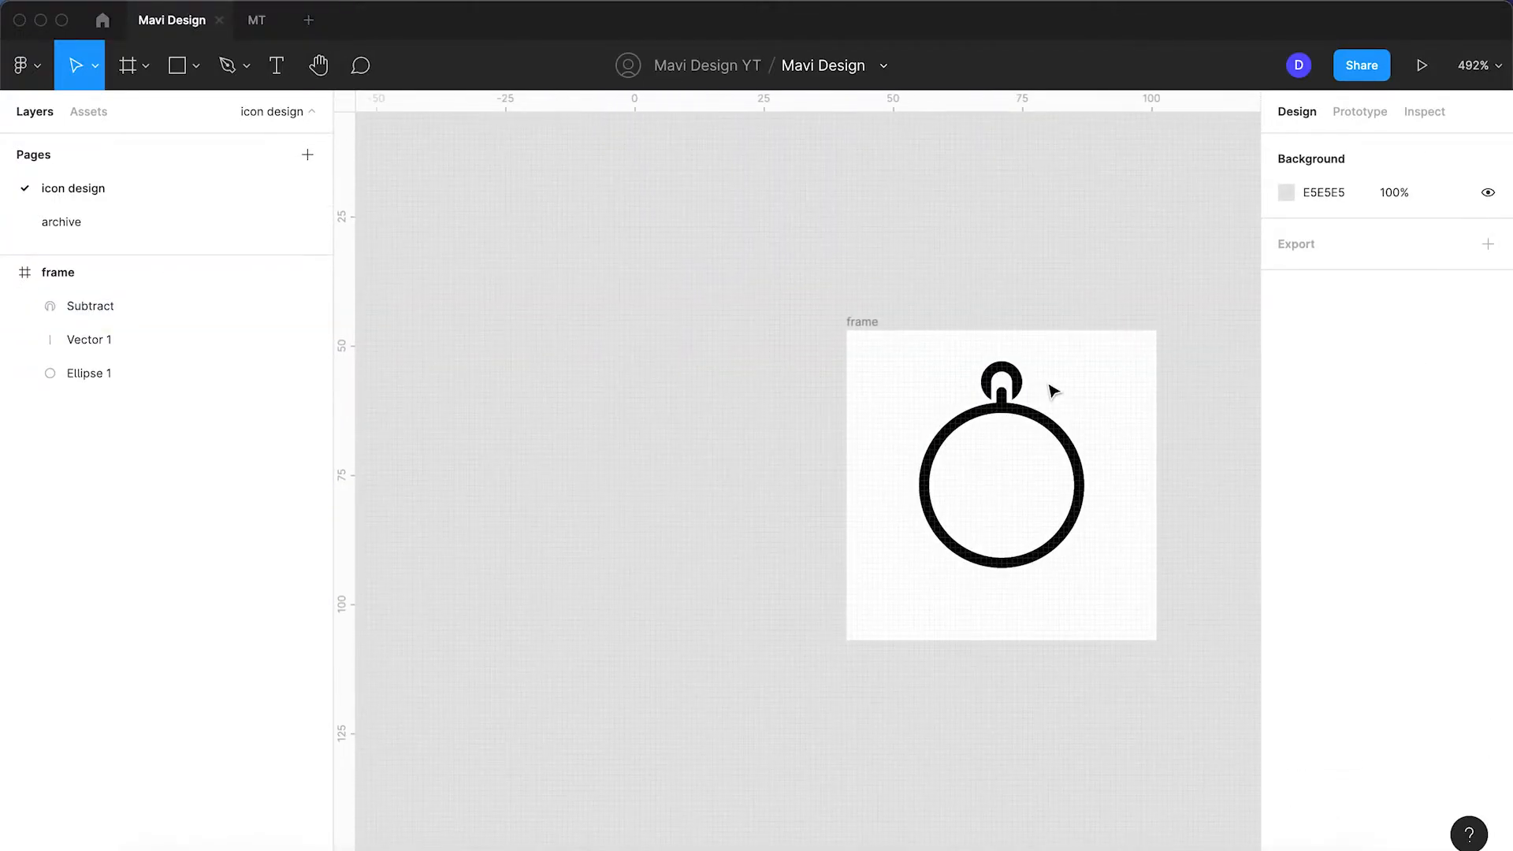
Step: Zoom to 100% and pan to bring the whole compass drawing into view
key("super+0")
scroll(838, 488, "up", 10)
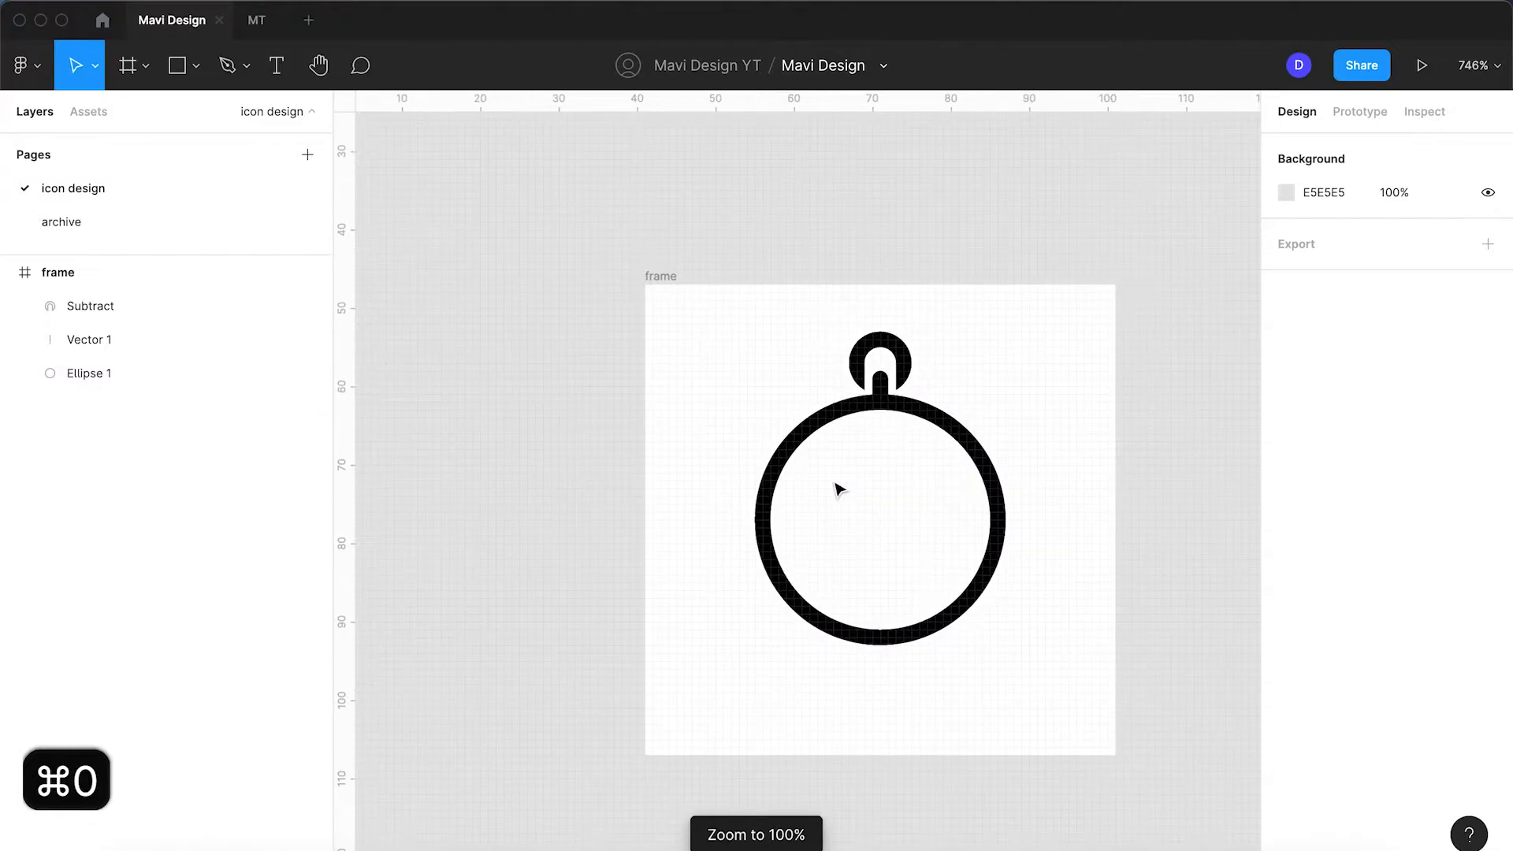
left_click(971, 269)
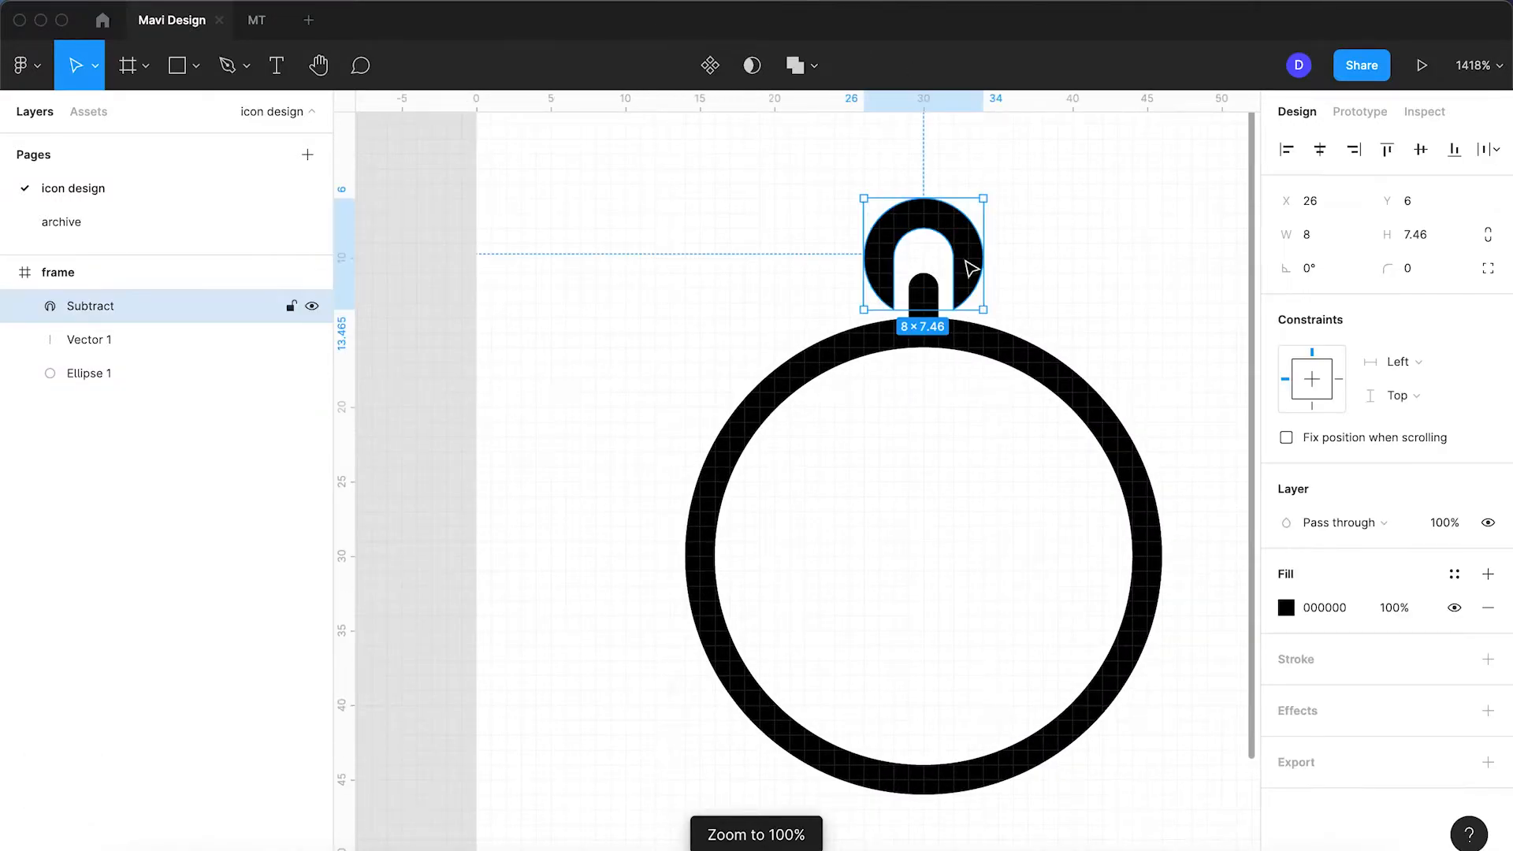
left_click(1032, 298)
key("space")
left_click_drag(1073, 314, 956, 325)
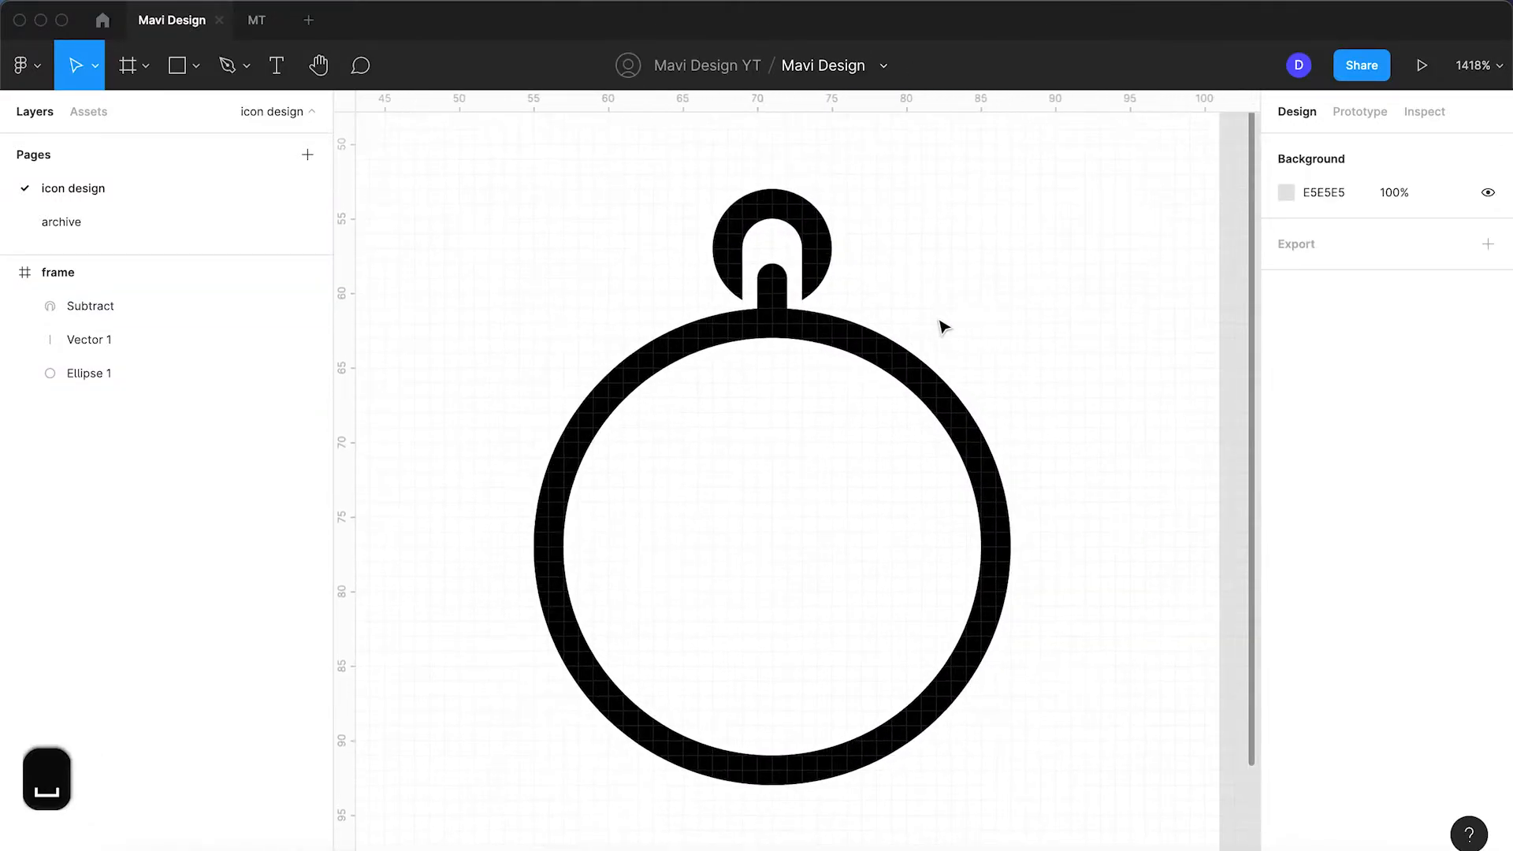
scroll(804, 272, "up", 5)
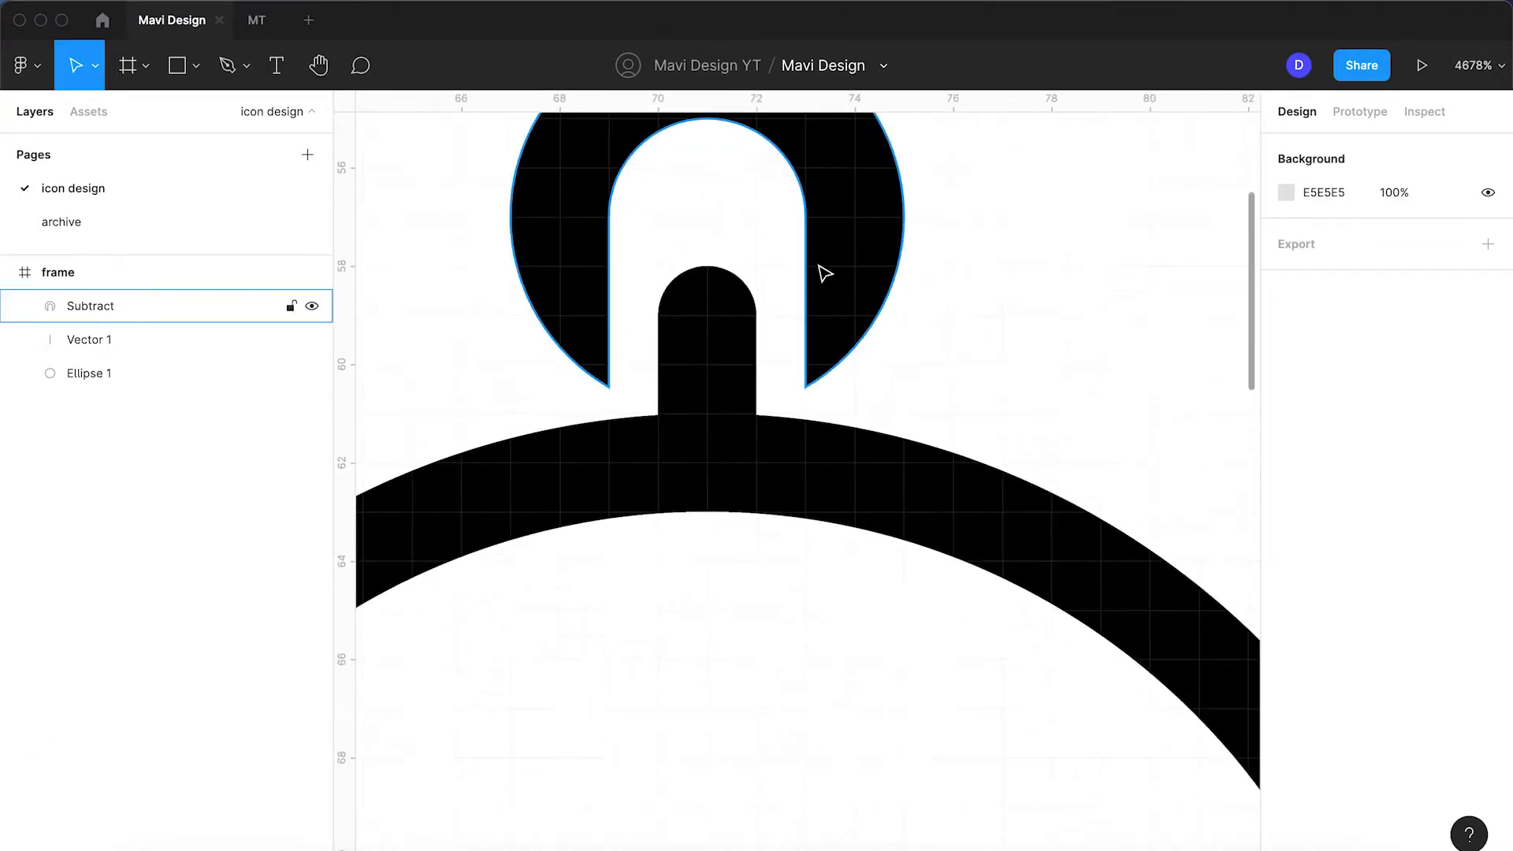
left_click(820, 272)
scroll(824, 273, "up", 5)
scroll(820, 271, "down", 5)
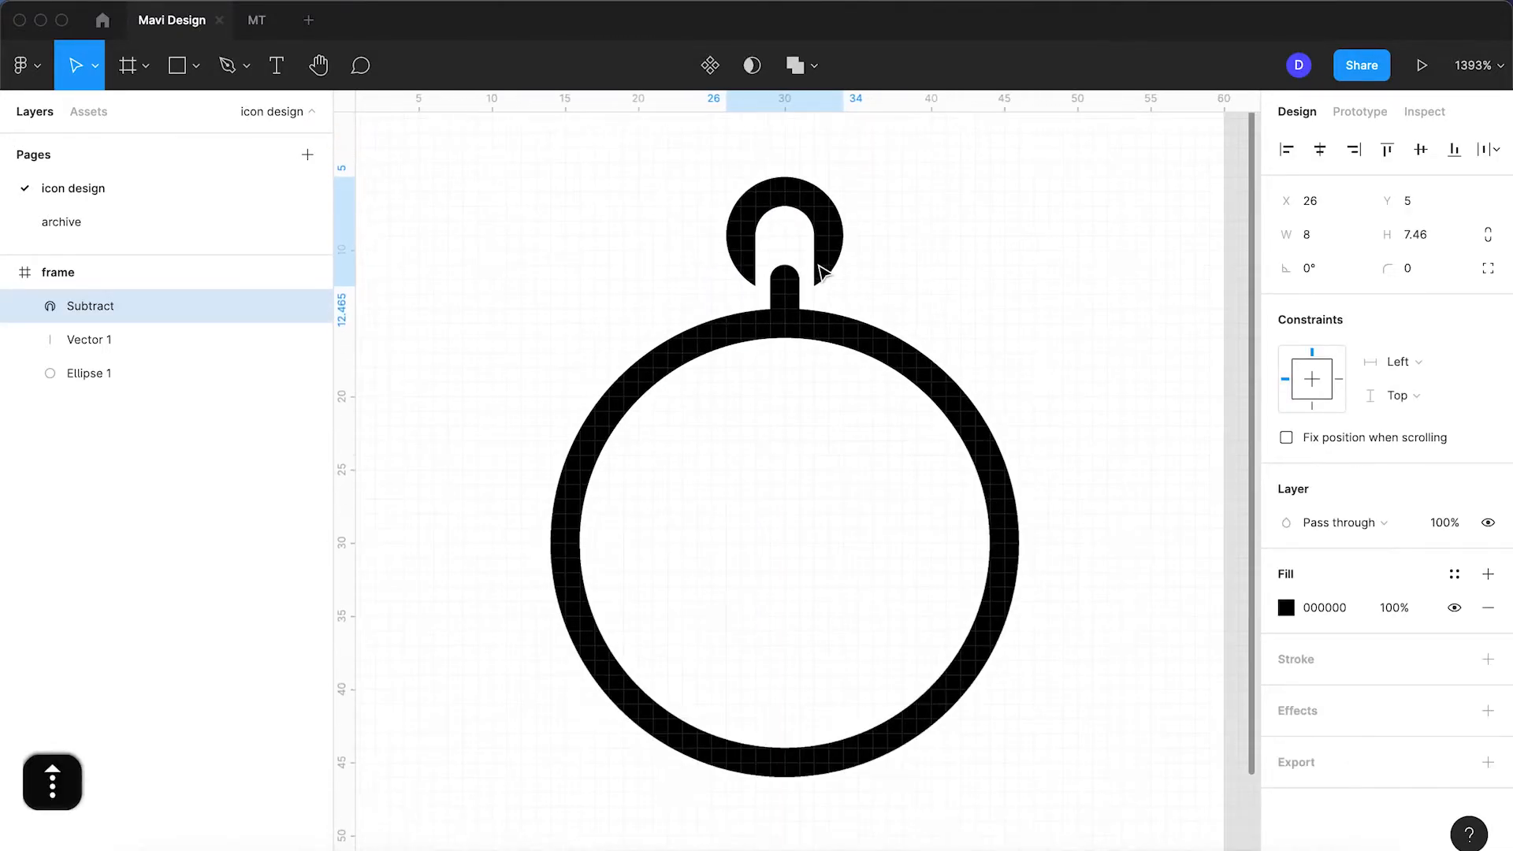
Step: Nudge the stem's top point up to y=10, extending it into the crown arch
left_click(792, 303)
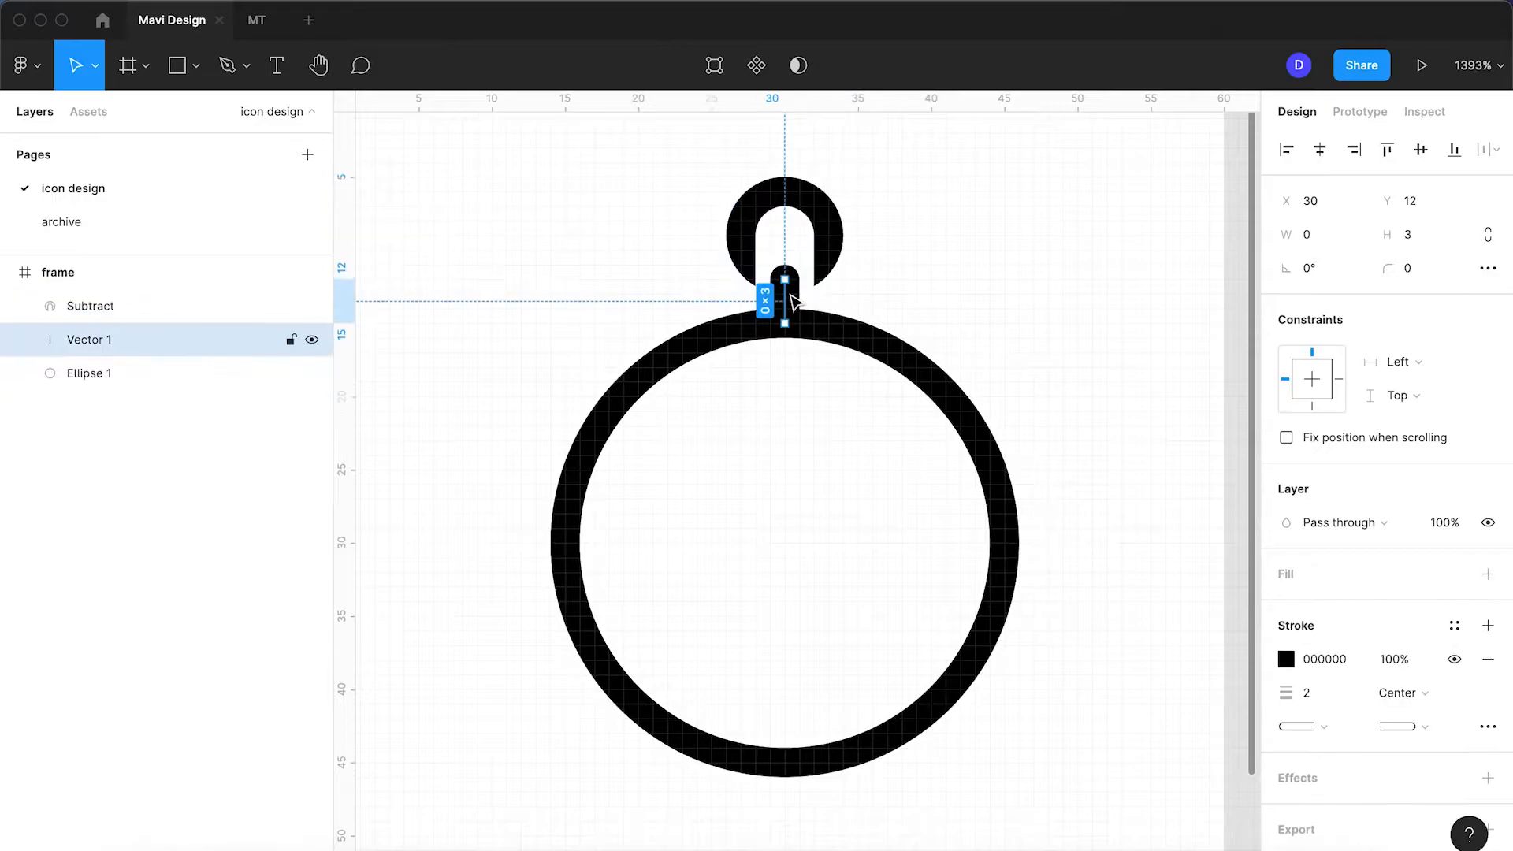
double_click(793, 303)
key("Up")
key("Up")
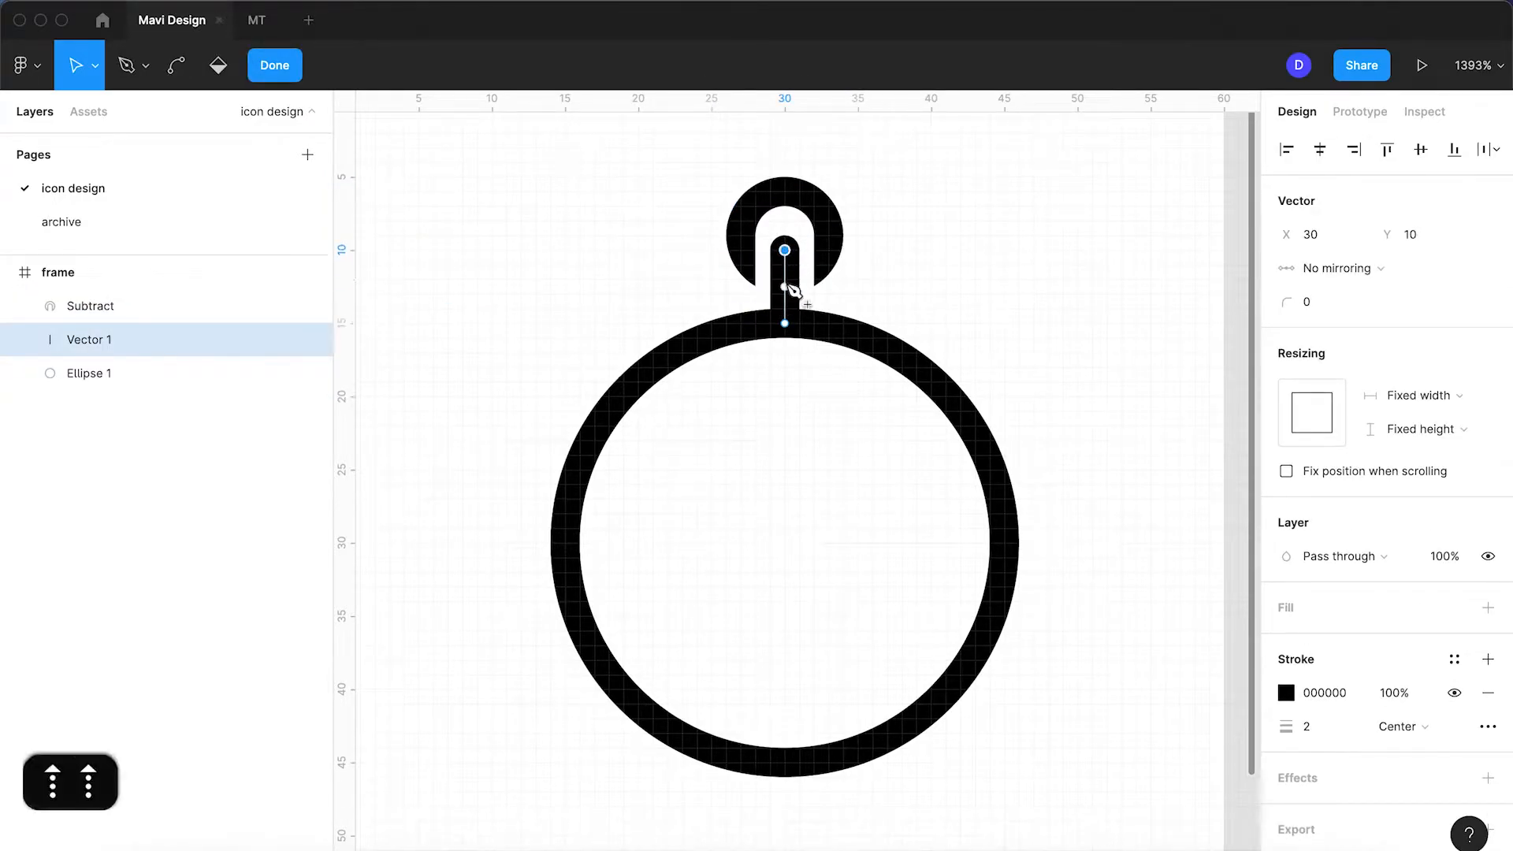
key("Return")
left_click(898, 284)
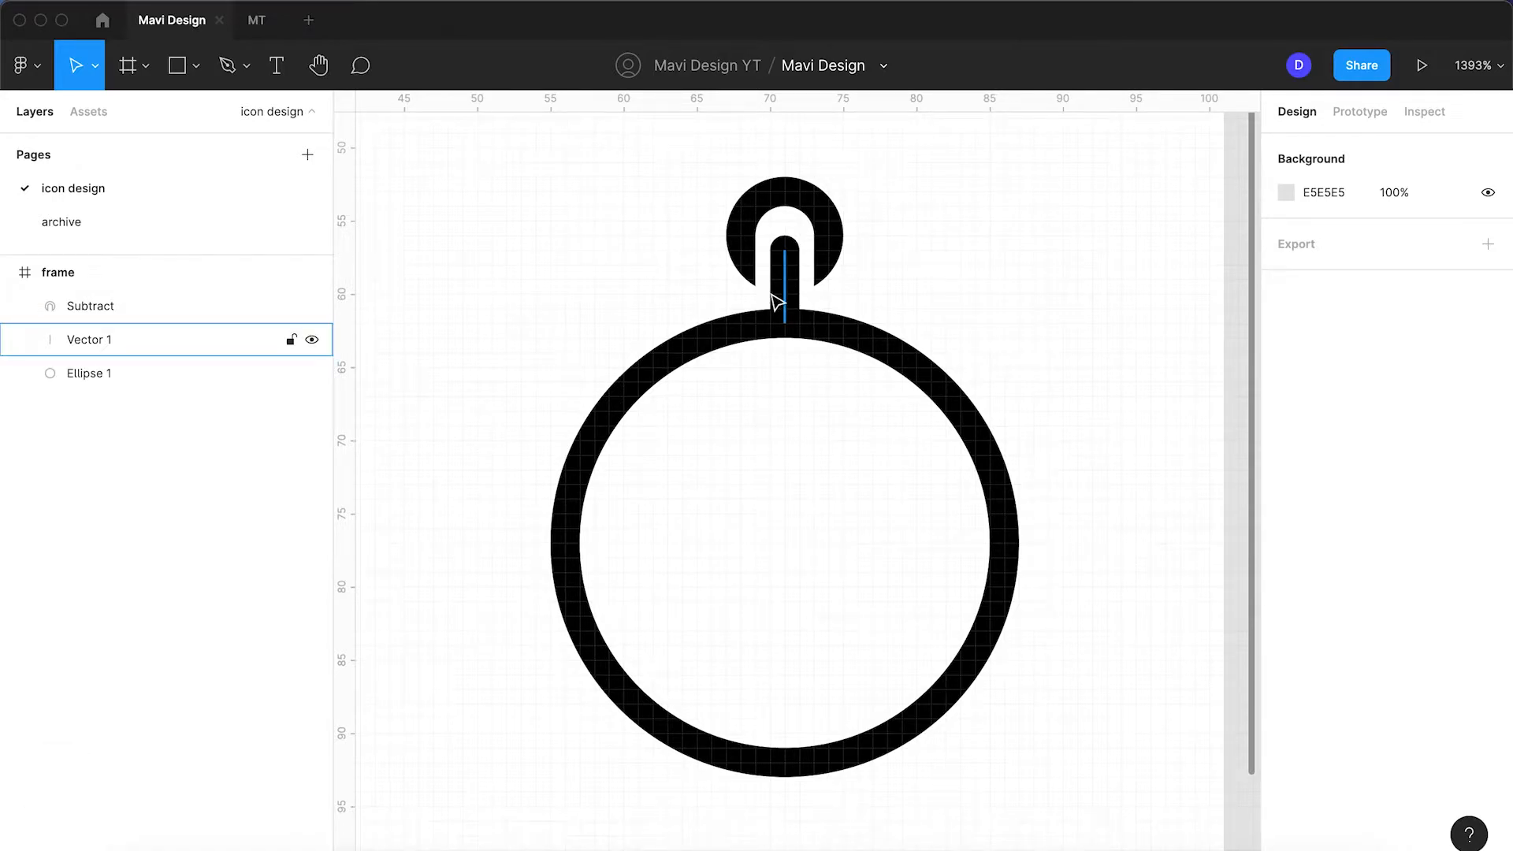
scroll(929, 297, "down", 5)
scroll(885, 351, "up", 5)
Step: Draw a short vertical line just inside the top of the ring
key("space")
left_click_drag(895, 371, 831, 420)
left_click(227, 65)
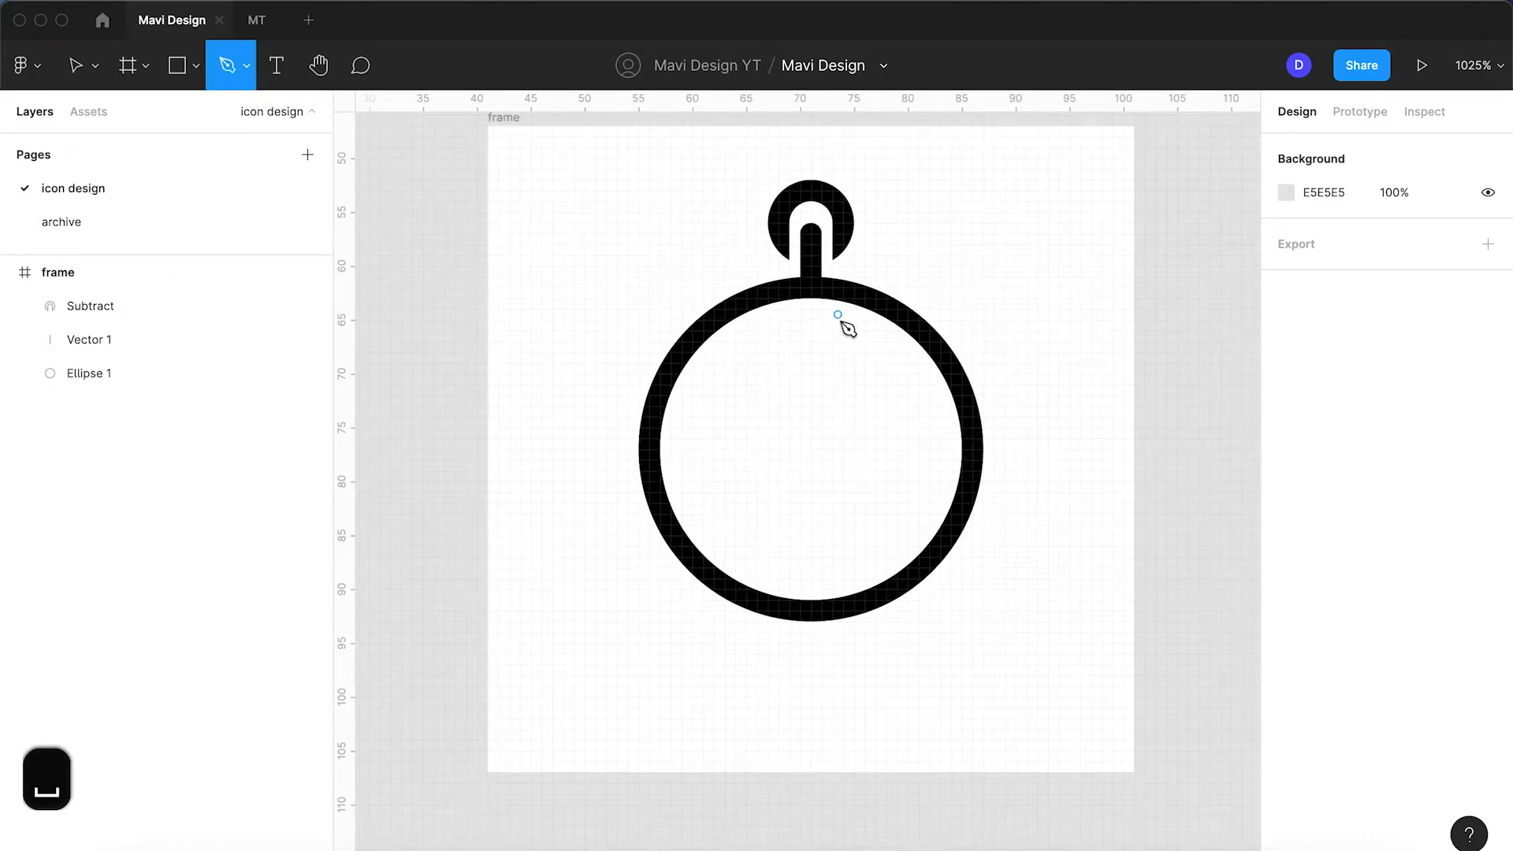
left_click(811, 288)
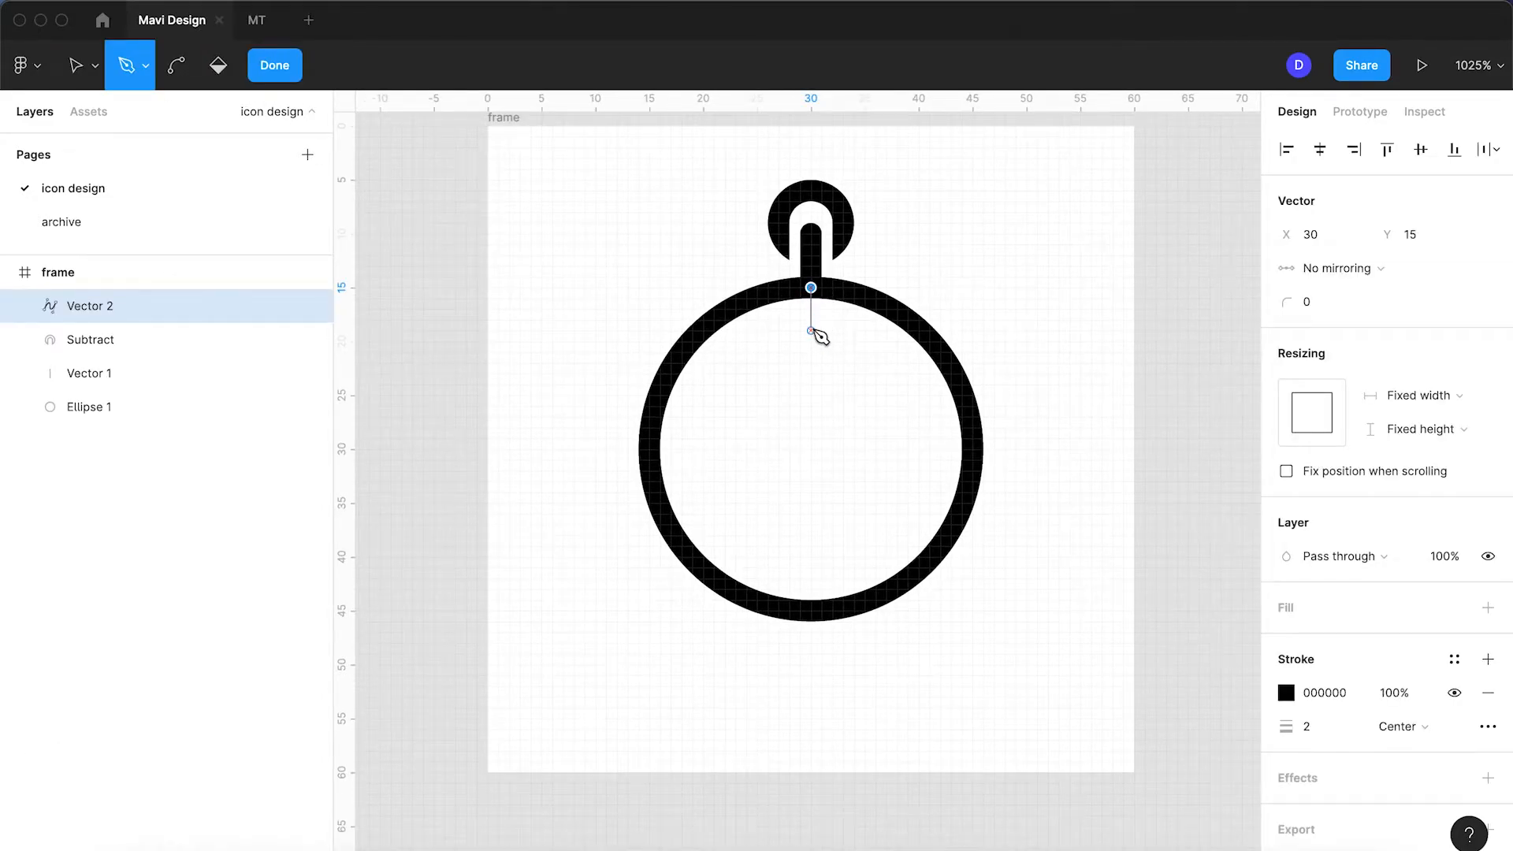
left_click(810, 325)
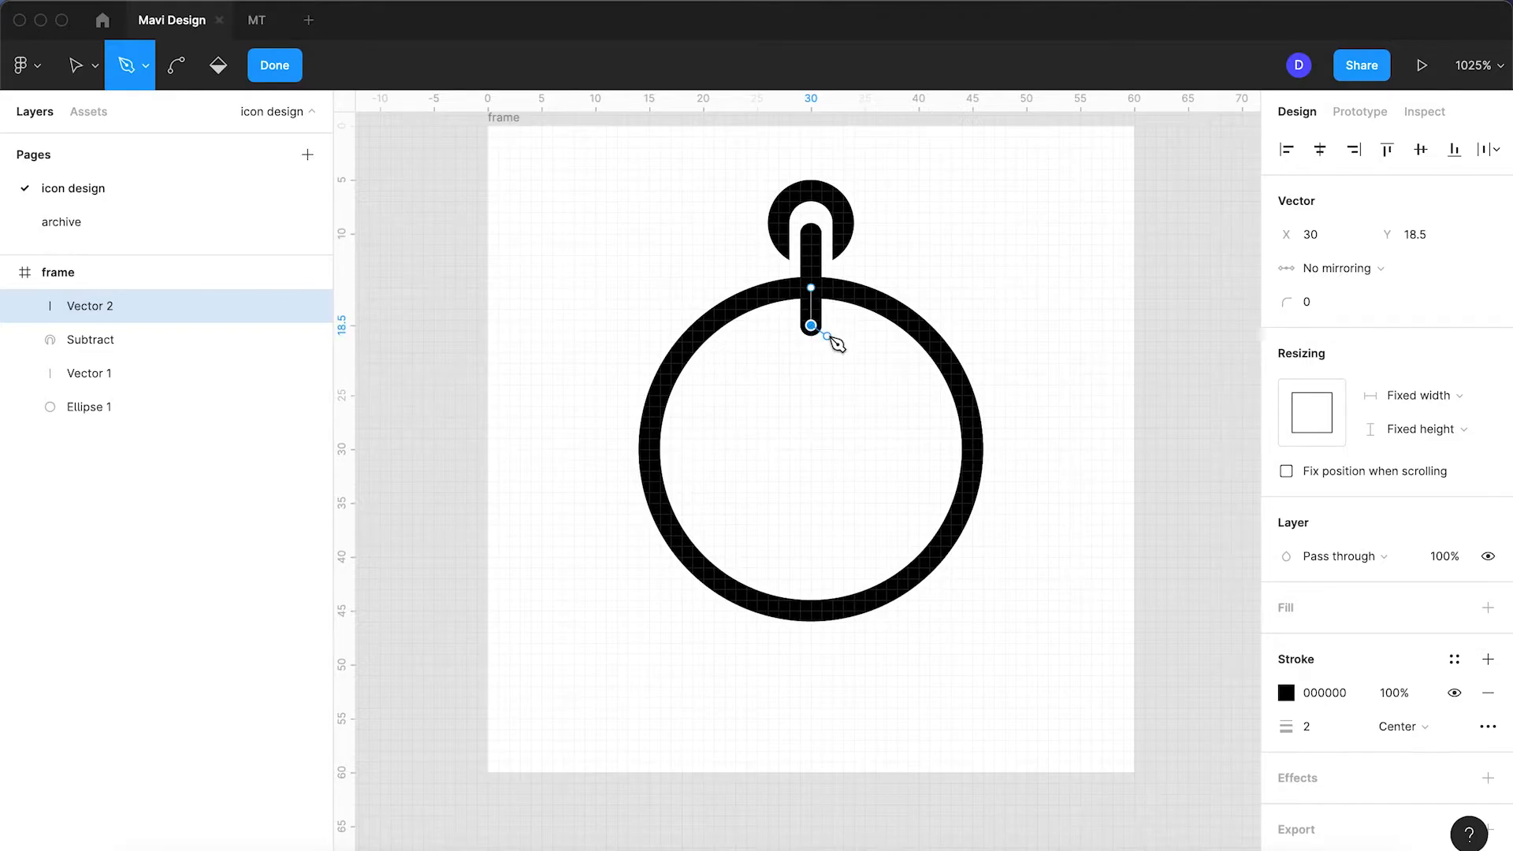
key("Return")
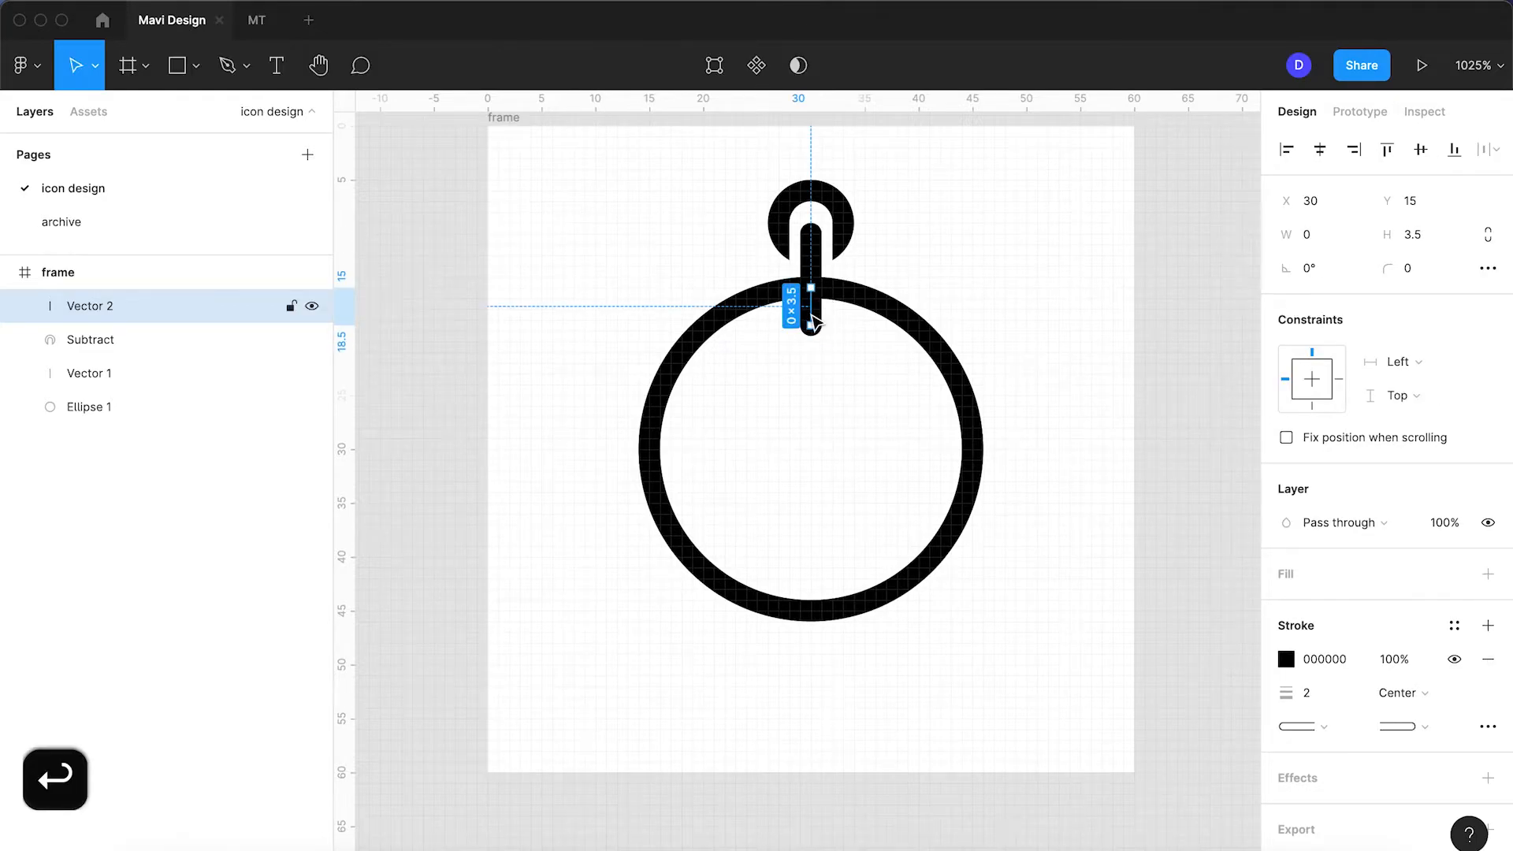
Step: Set the tick line's height to 4 and drag a copy down to the ring's bottom
left_click(1441, 238)
key("Up")
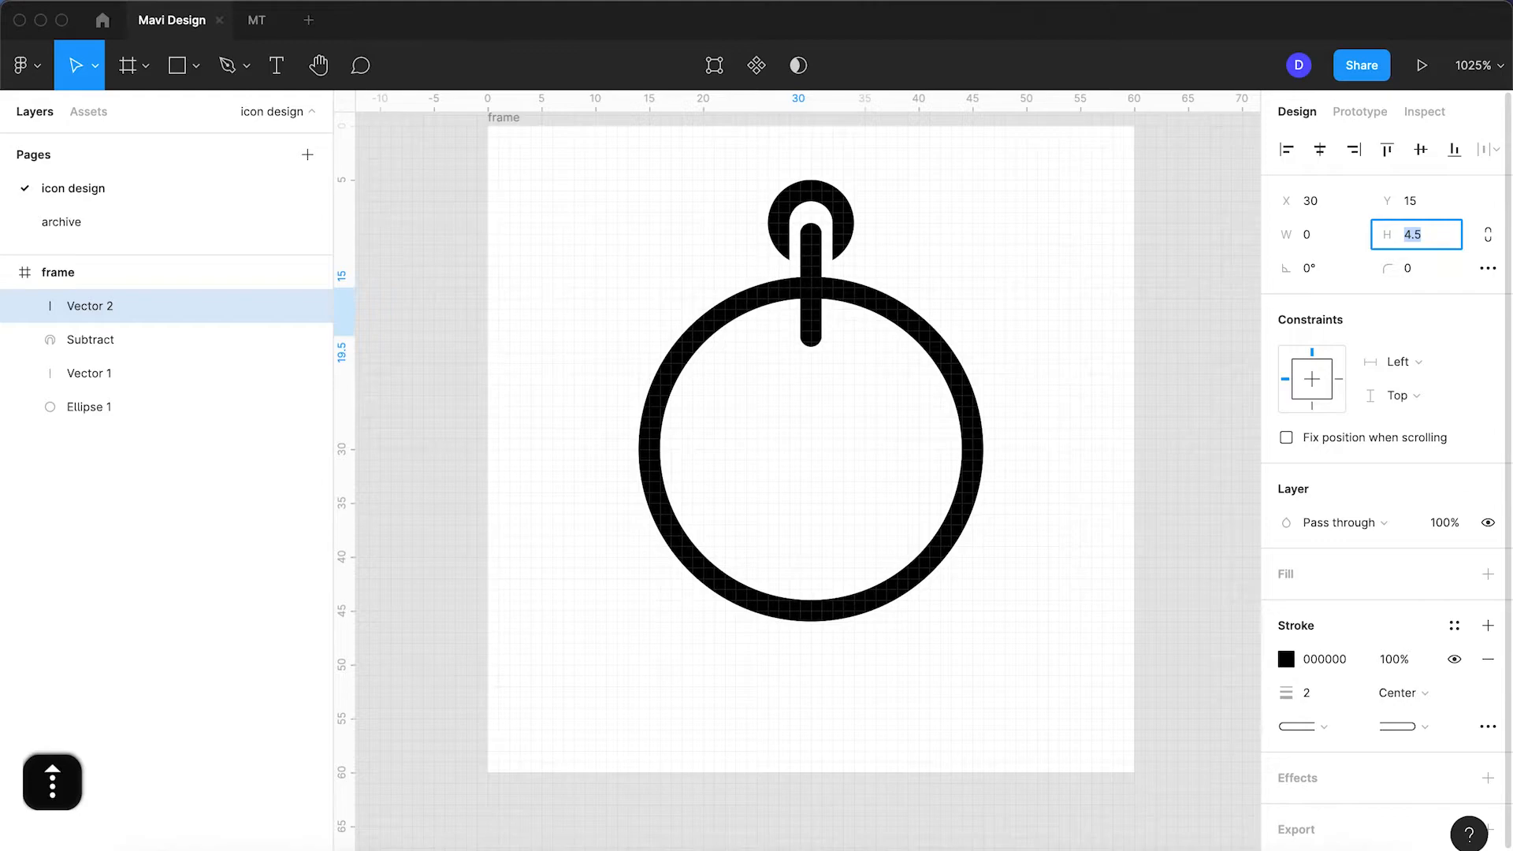
key("shift+4")
key("Return")
left_click(910, 447)
left_click(829, 339)
left_click(1442, 235)
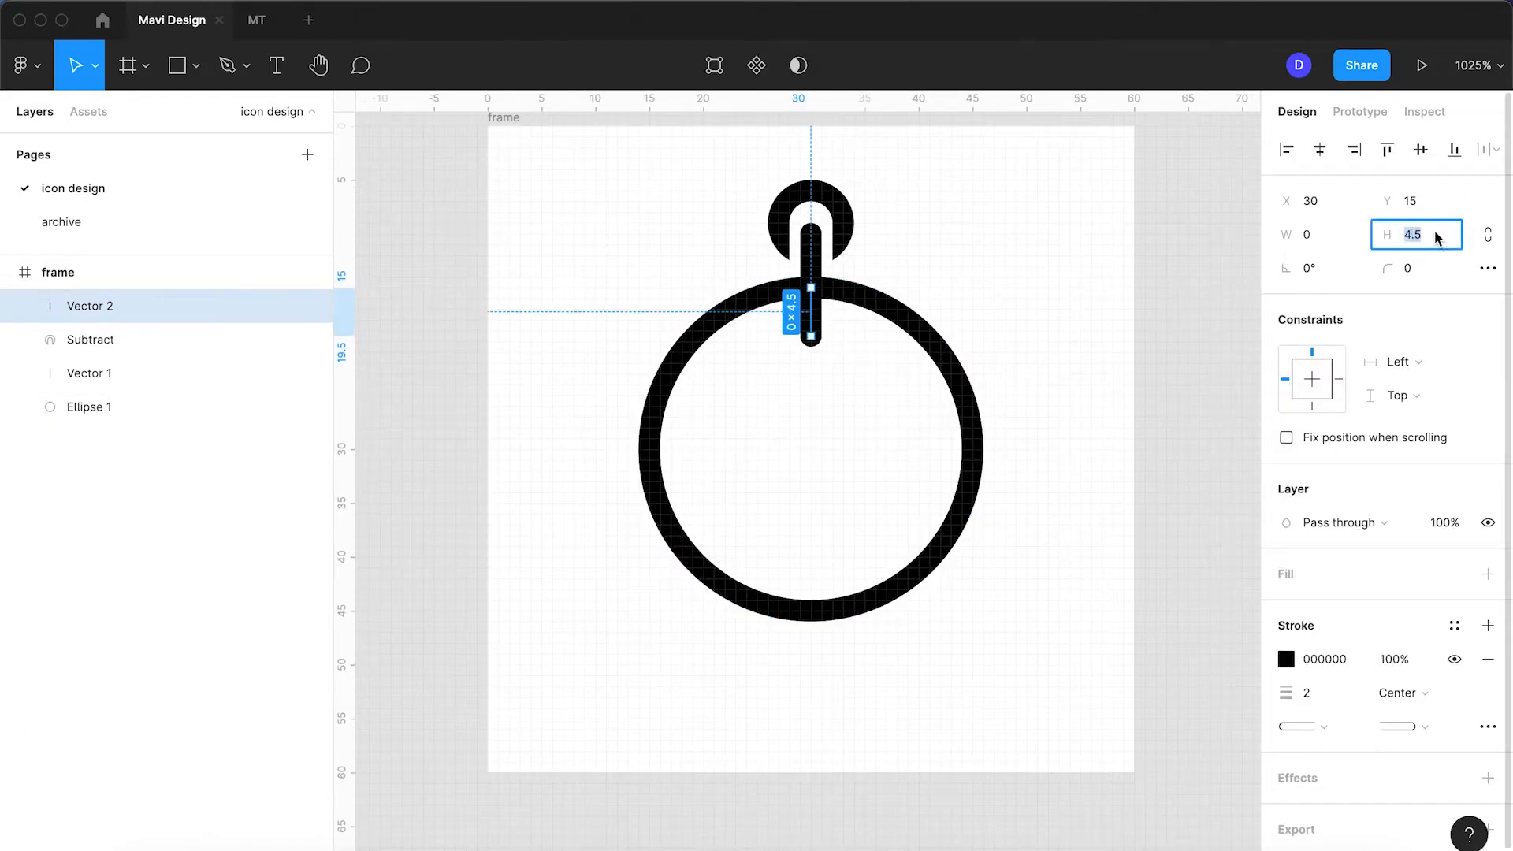
type("4")
key("Return")
left_click_drag(817, 318, 953, 444)
Step: Deselect the new bottom tick and pan to re-centre the icon
left_click(1119, 380)
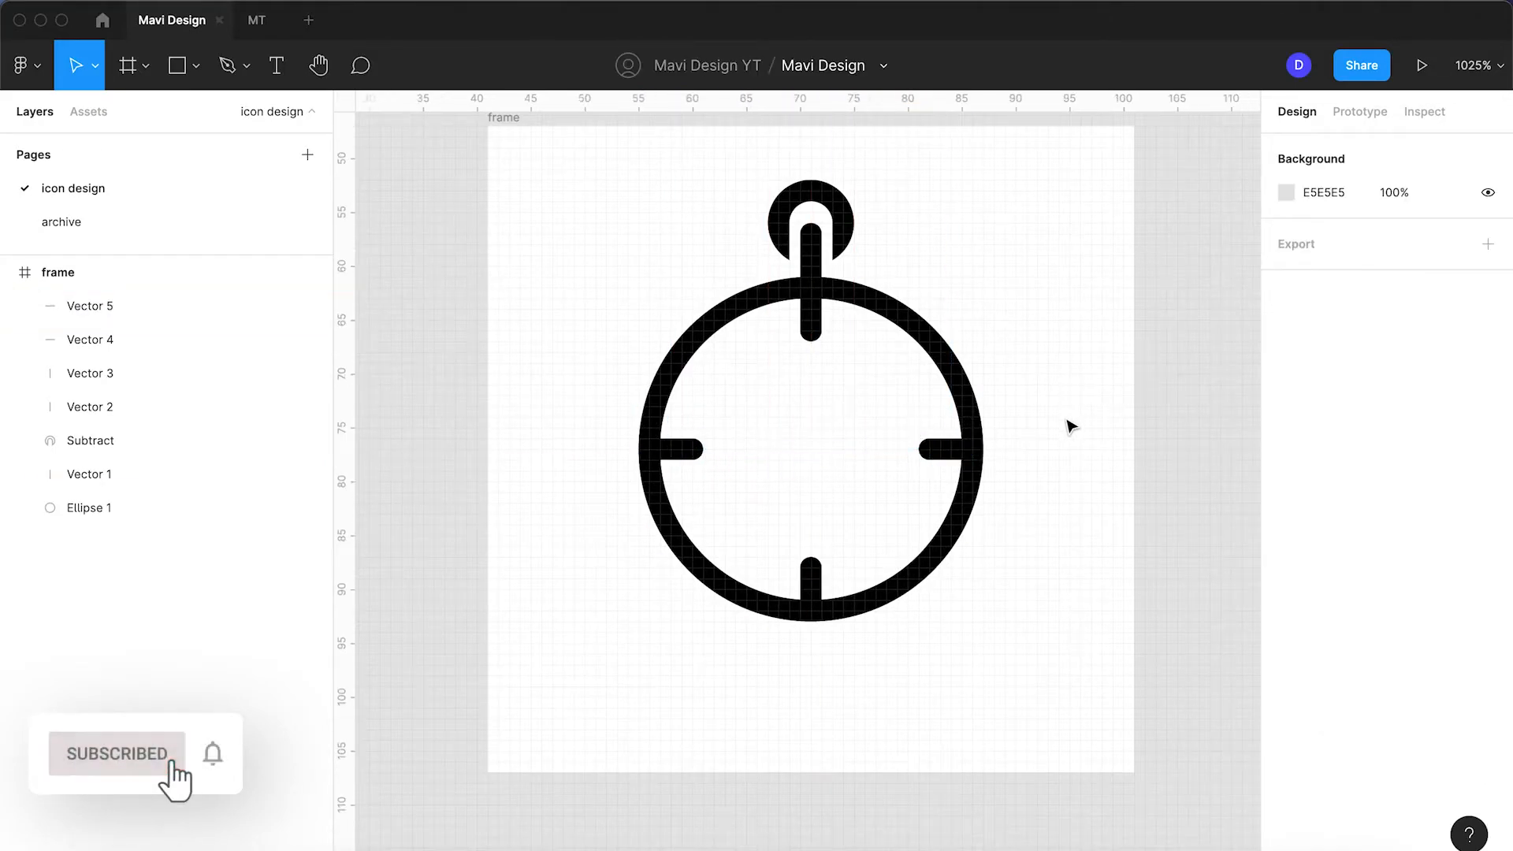
left_click_drag(1086, 507, 1012, 531)
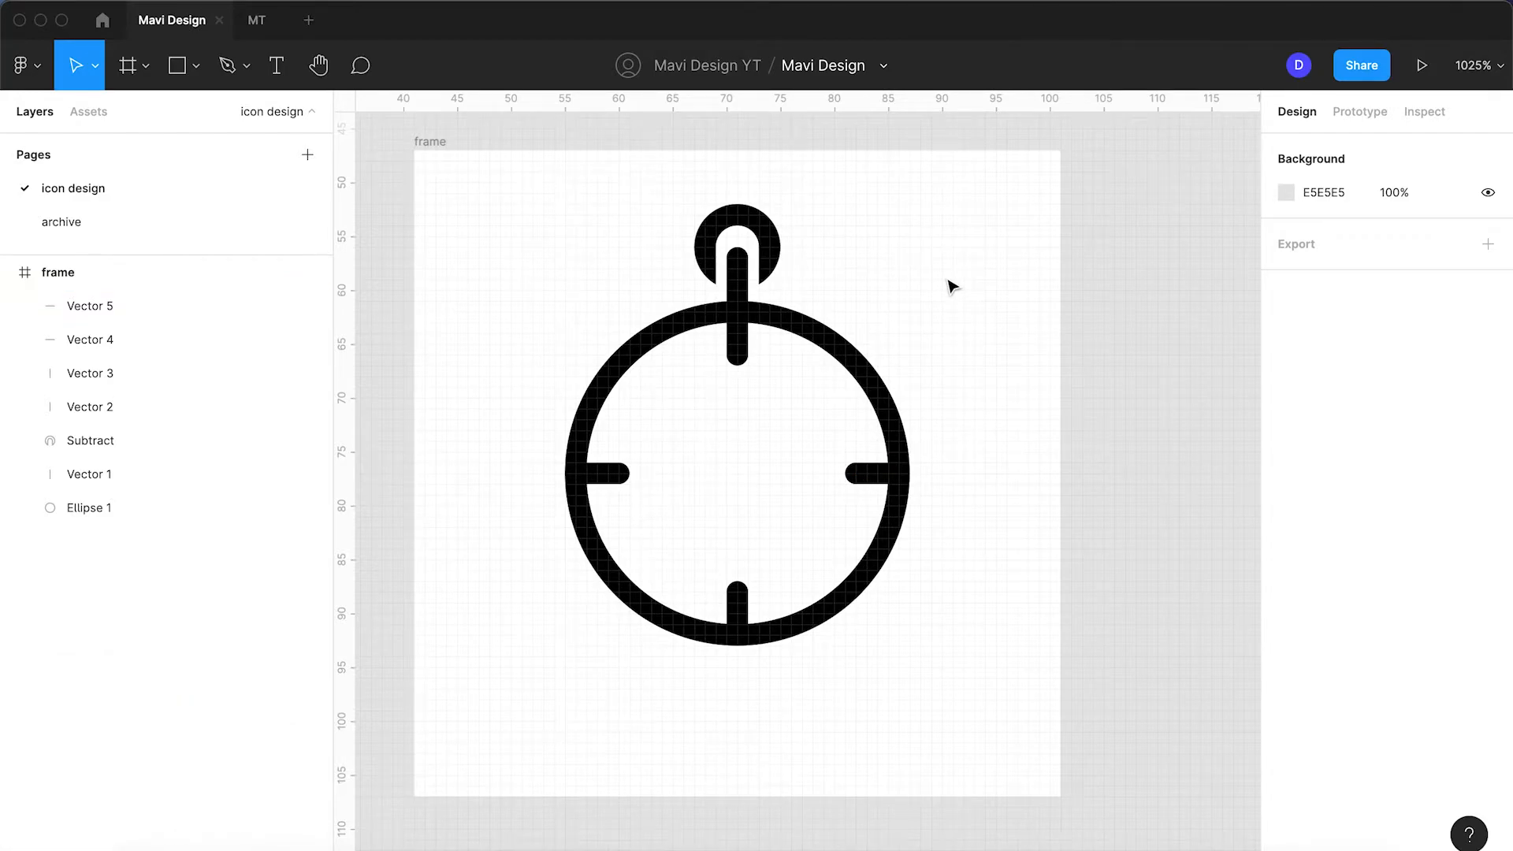
Step: Set both the crown loop and the stem to 40% opacity
left_click(776, 243)
type("40")
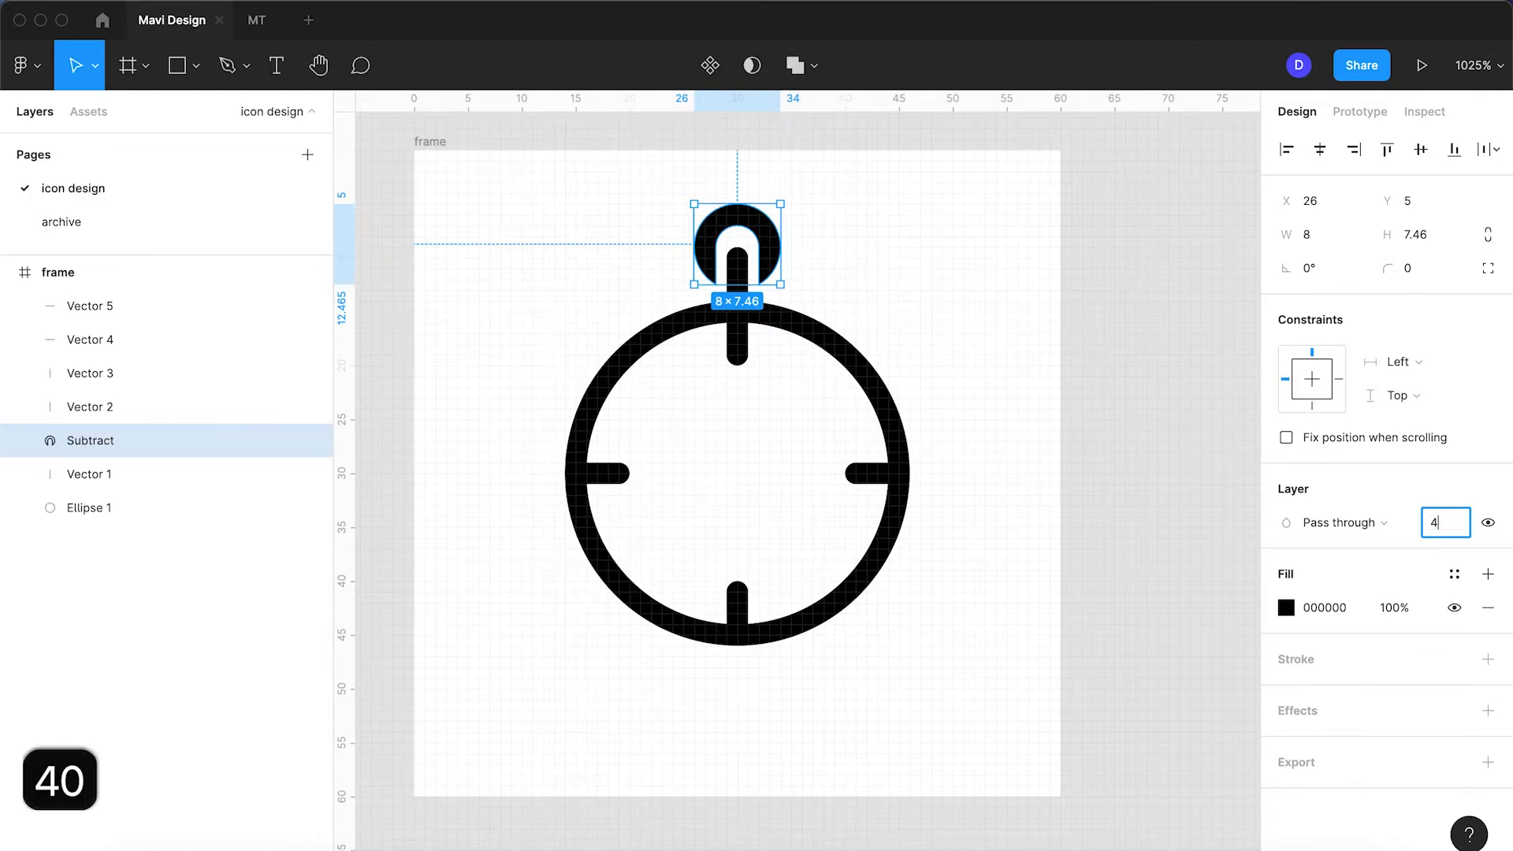
key("Return")
left_click(930, 368)
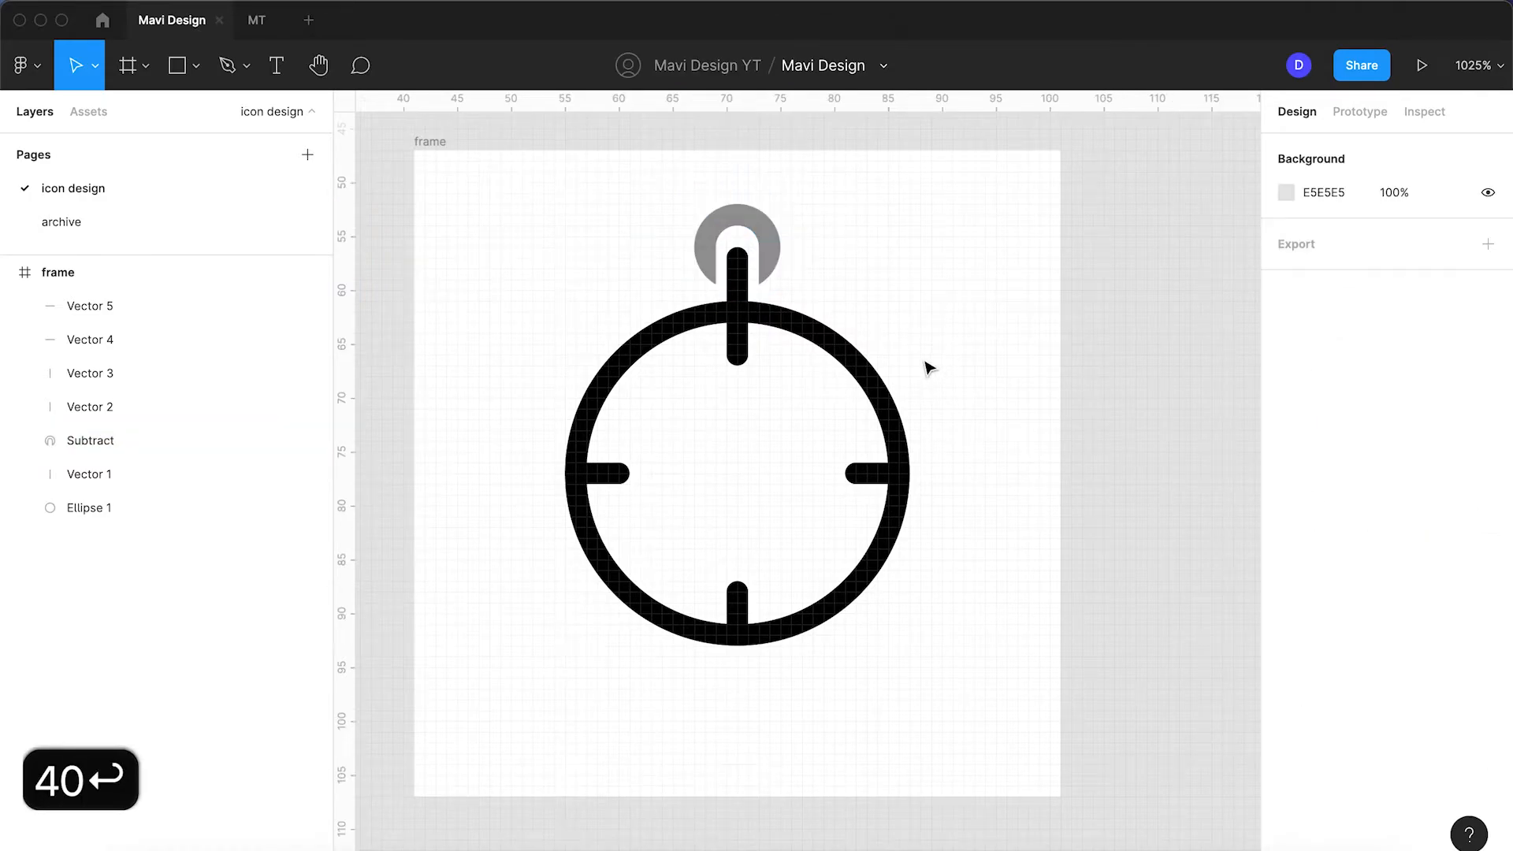
left_click(736, 284)
left_click(1445, 526)
type("40")
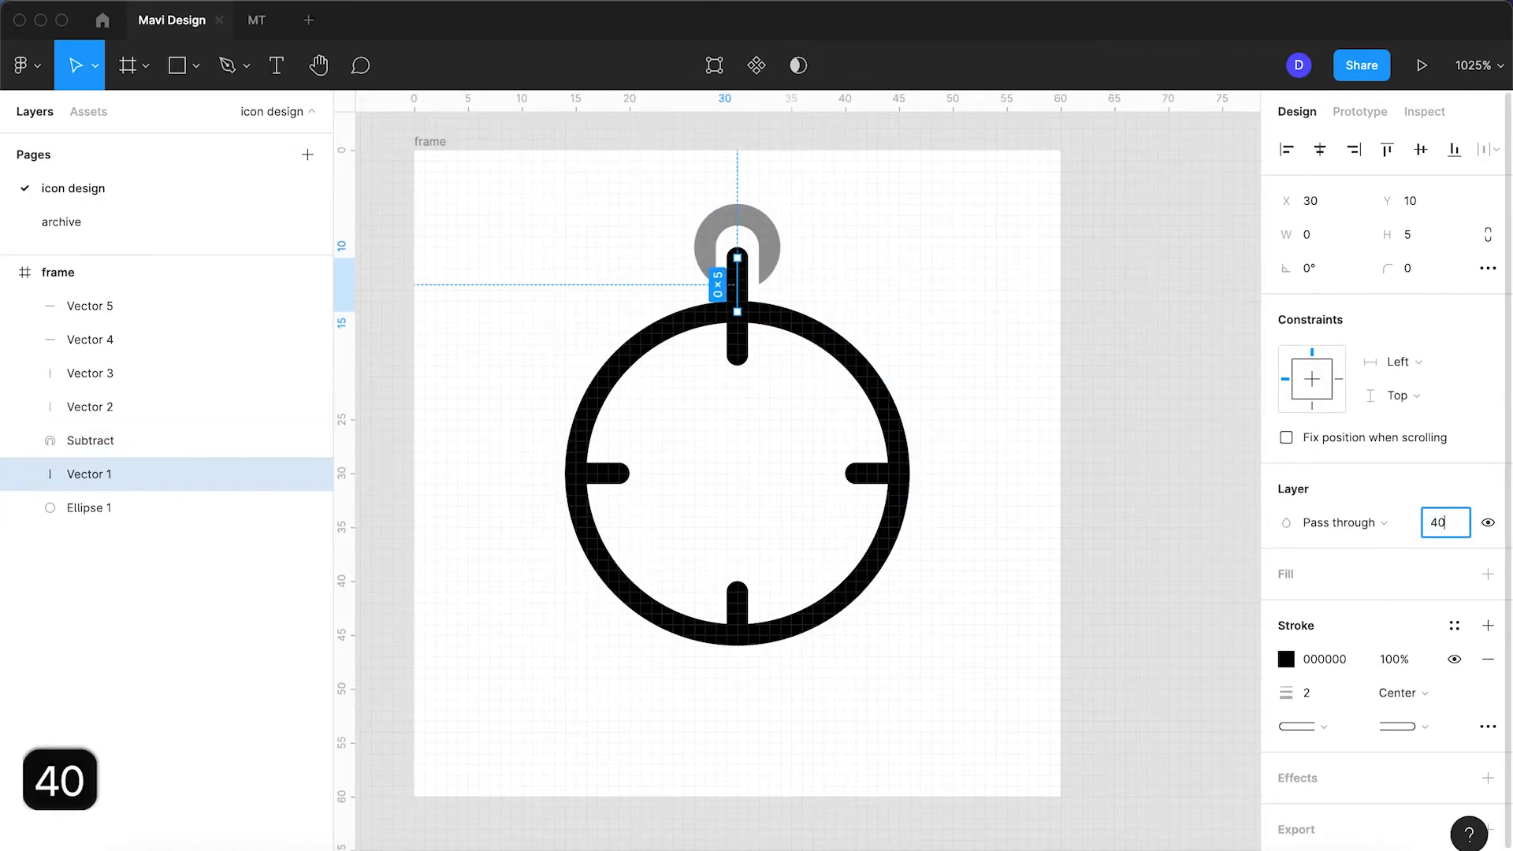
key("Return")
Step: Restore the crown loop and the stem to 100% opacity
left_click(764, 227)
left_click(1442, 522)
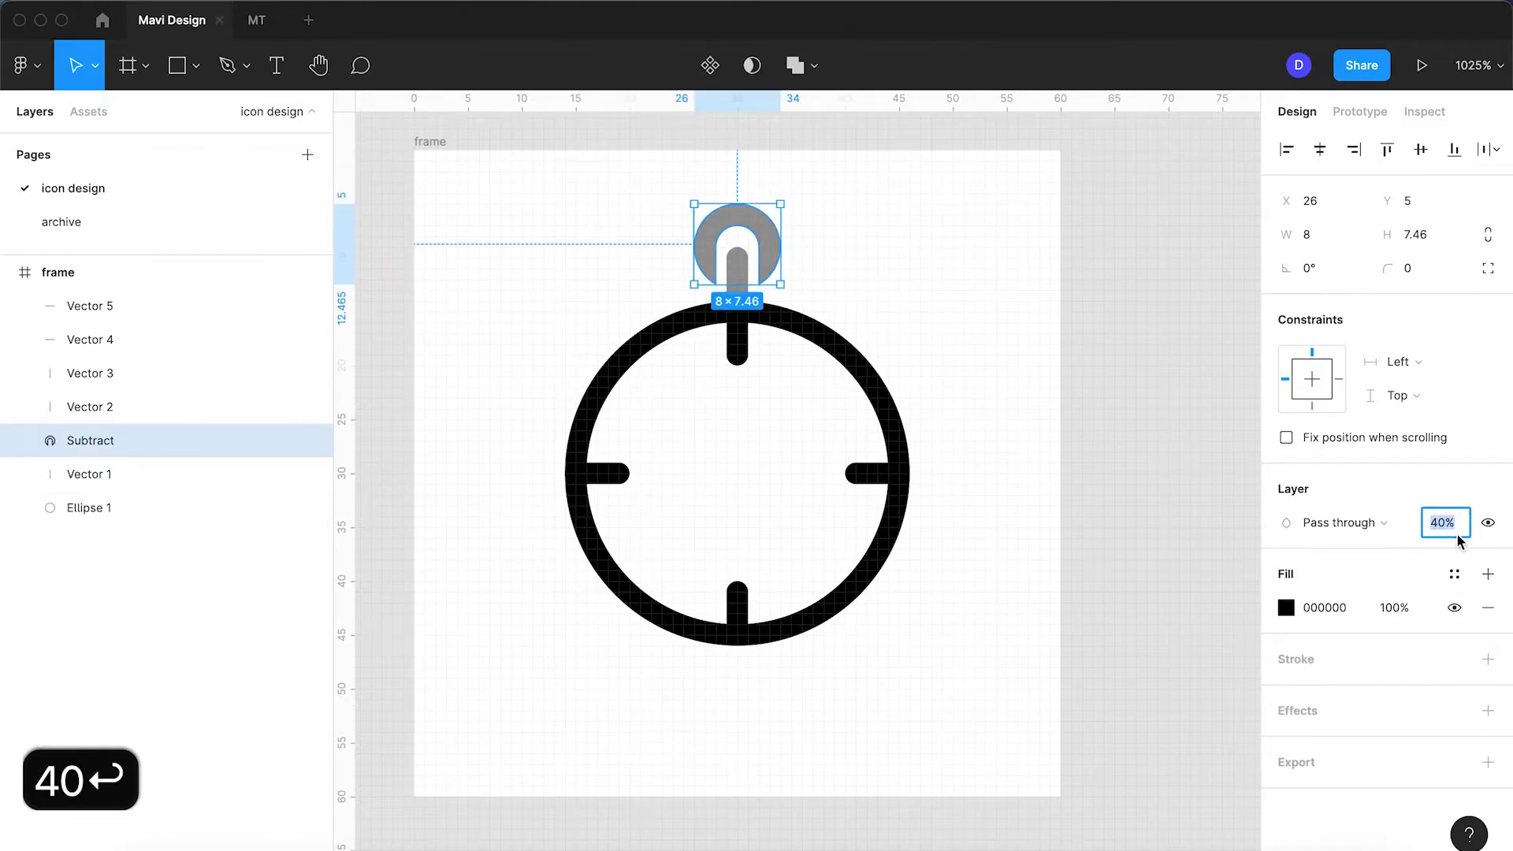
type("100")
key("Return")
left_click(962, 366)
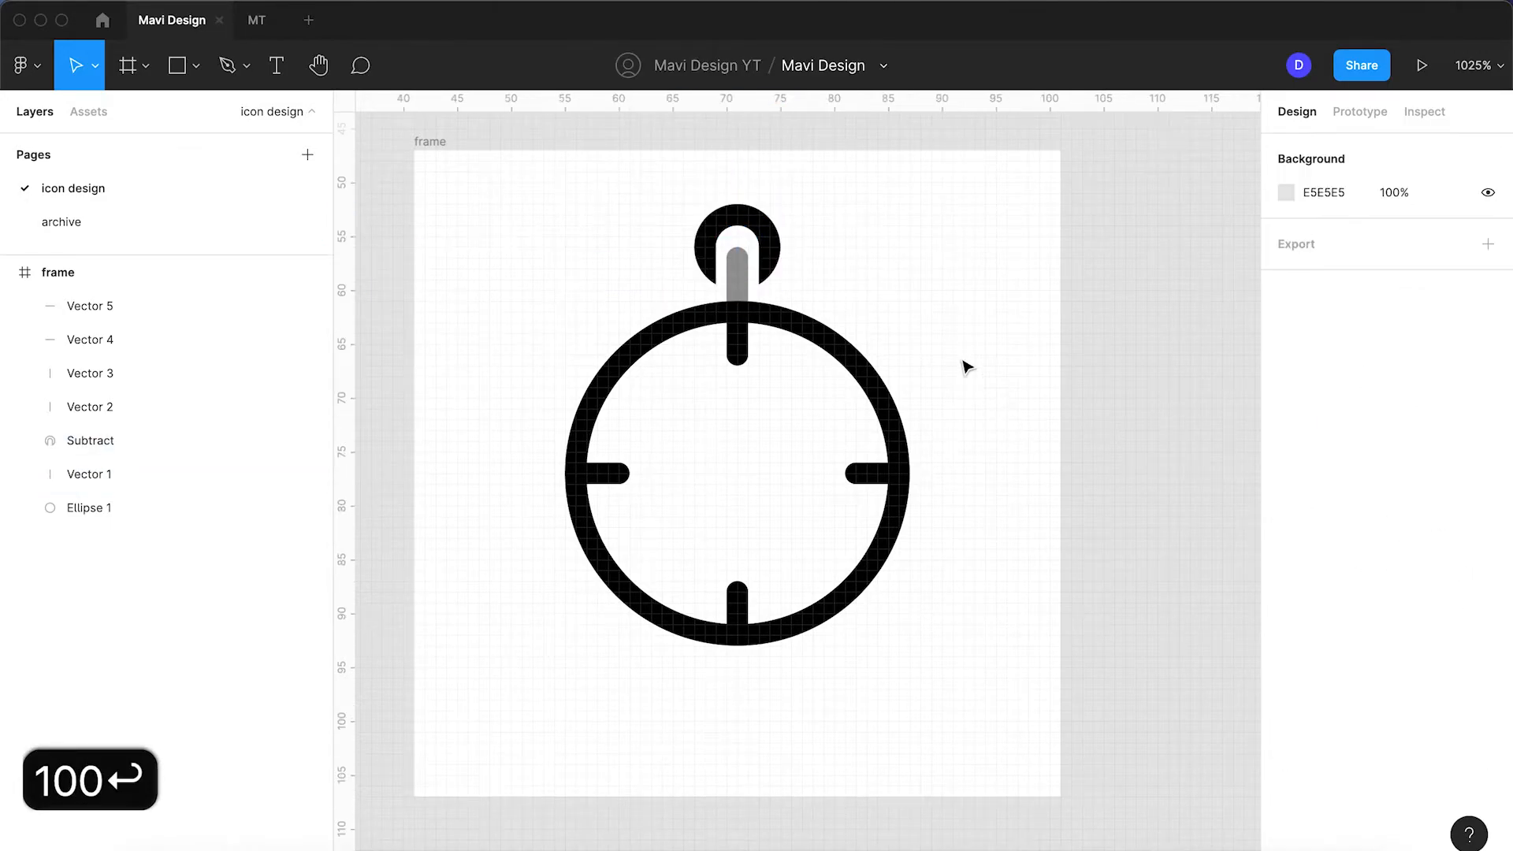
left_click(738, 284)
left_click(1442, 522)
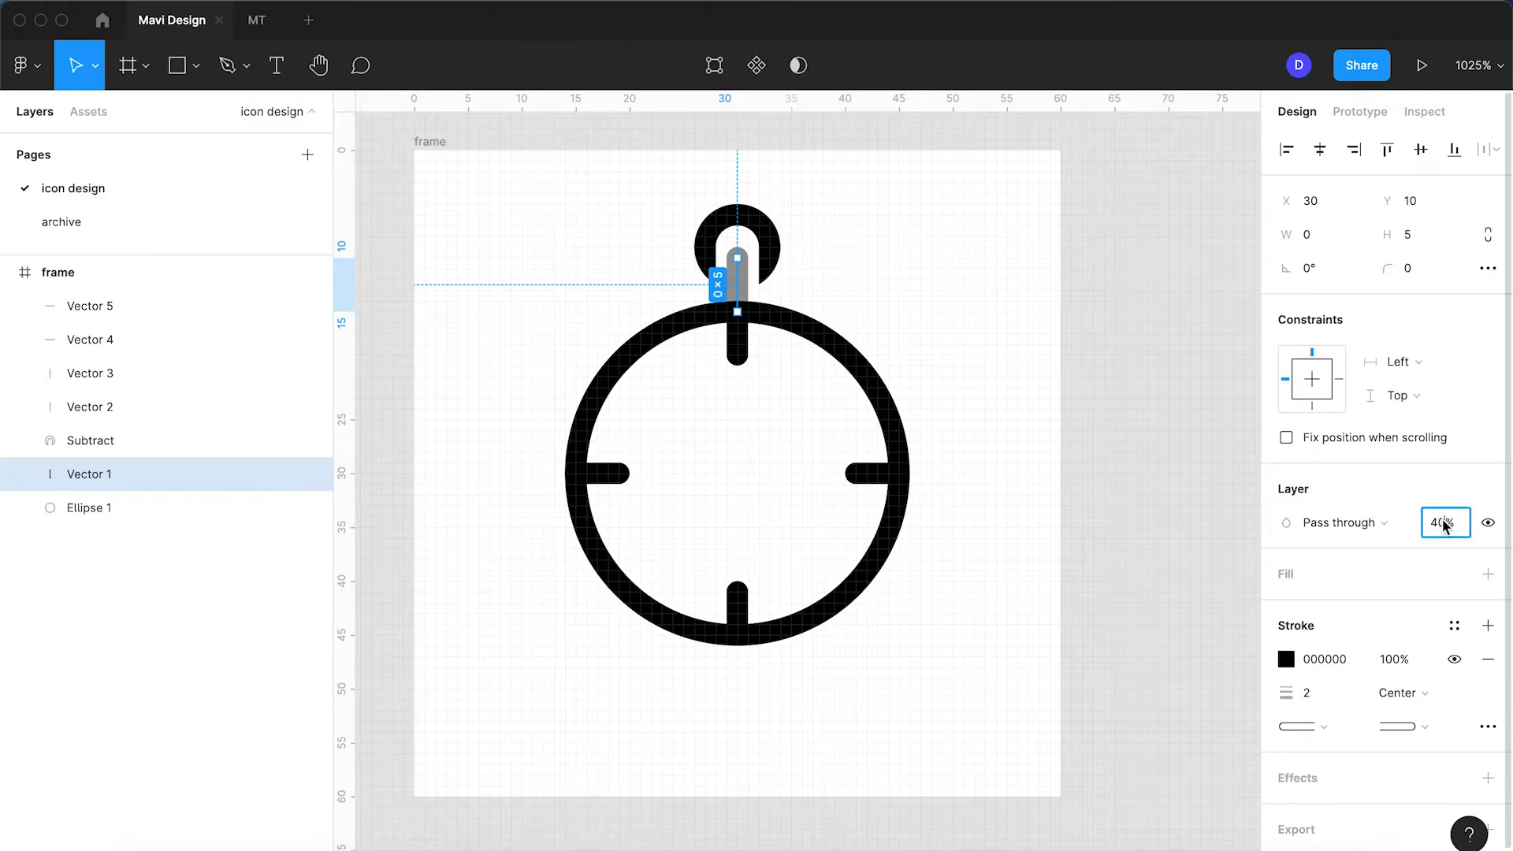
type("100")
key("Return")
Step: Set only the crown loop's layer opacity to 40%
left_click(736, 243)
left_click(1435, 528)
type("40")
key("Return")
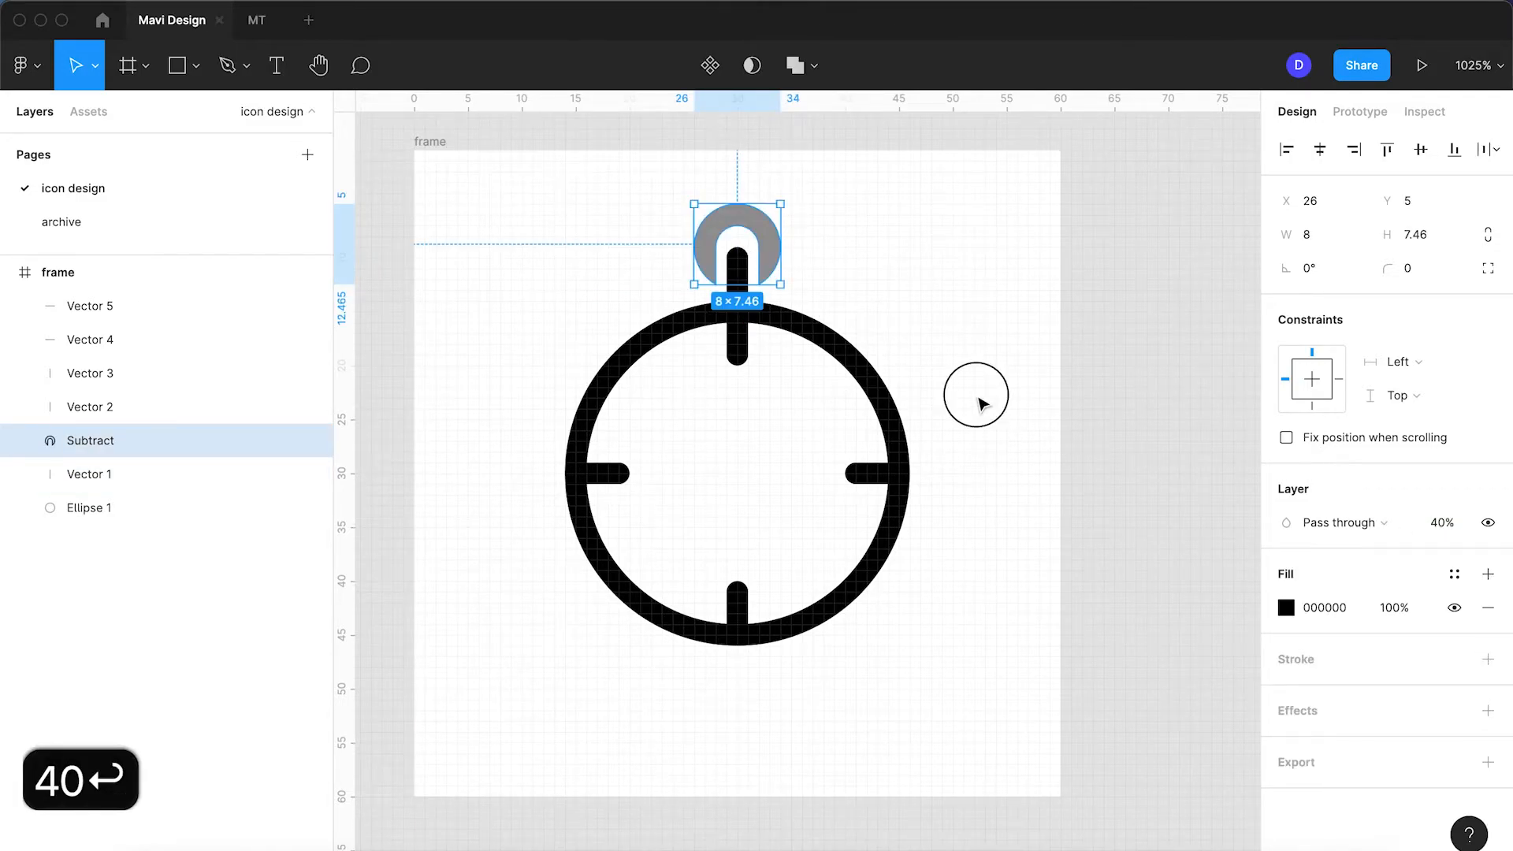
left_click(982, 402)
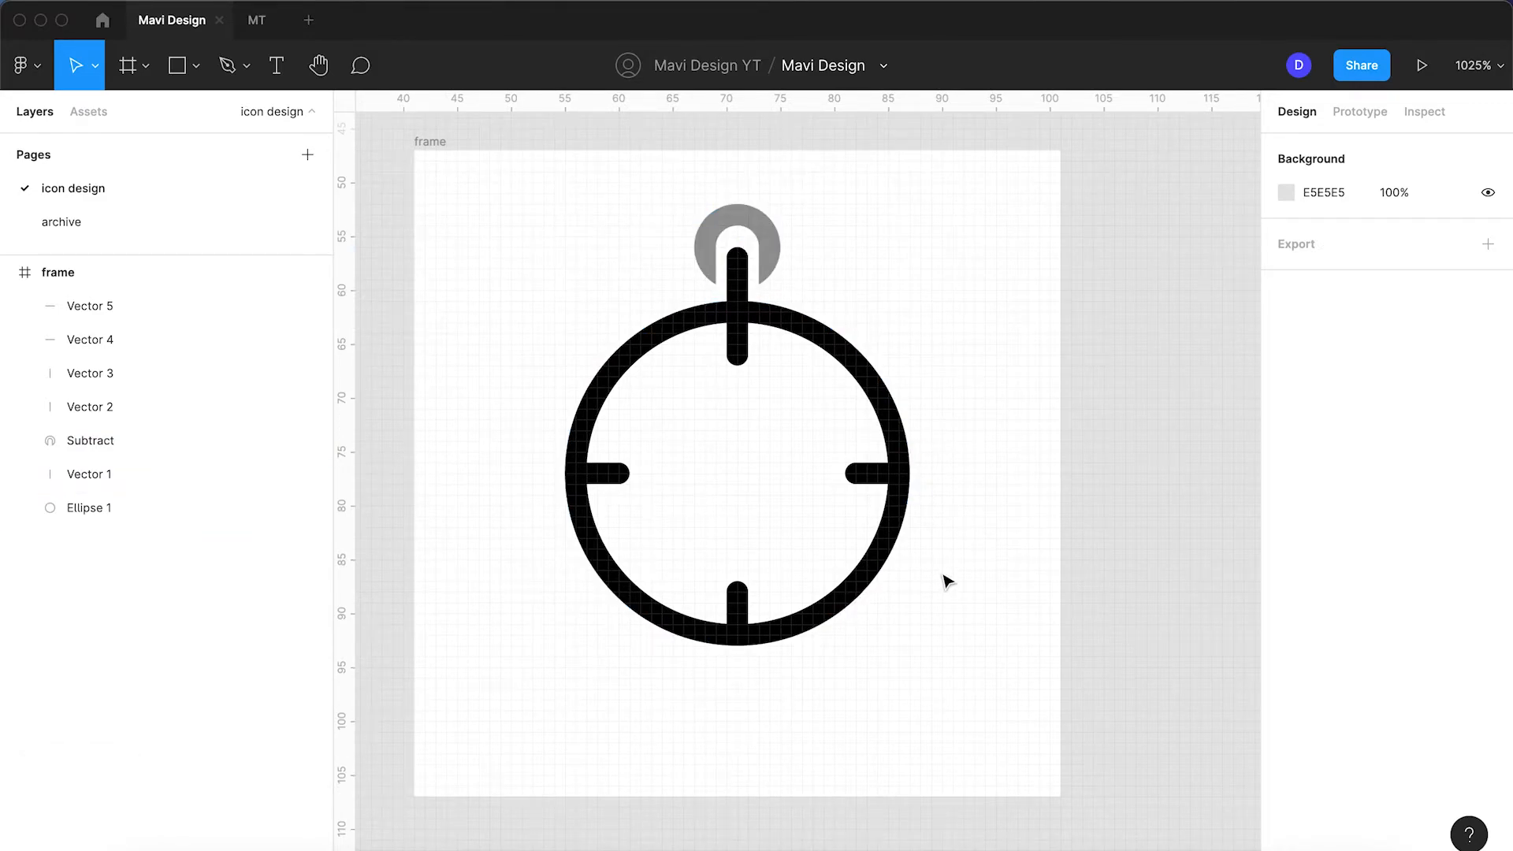
scroll(947, 581, "up", 3)
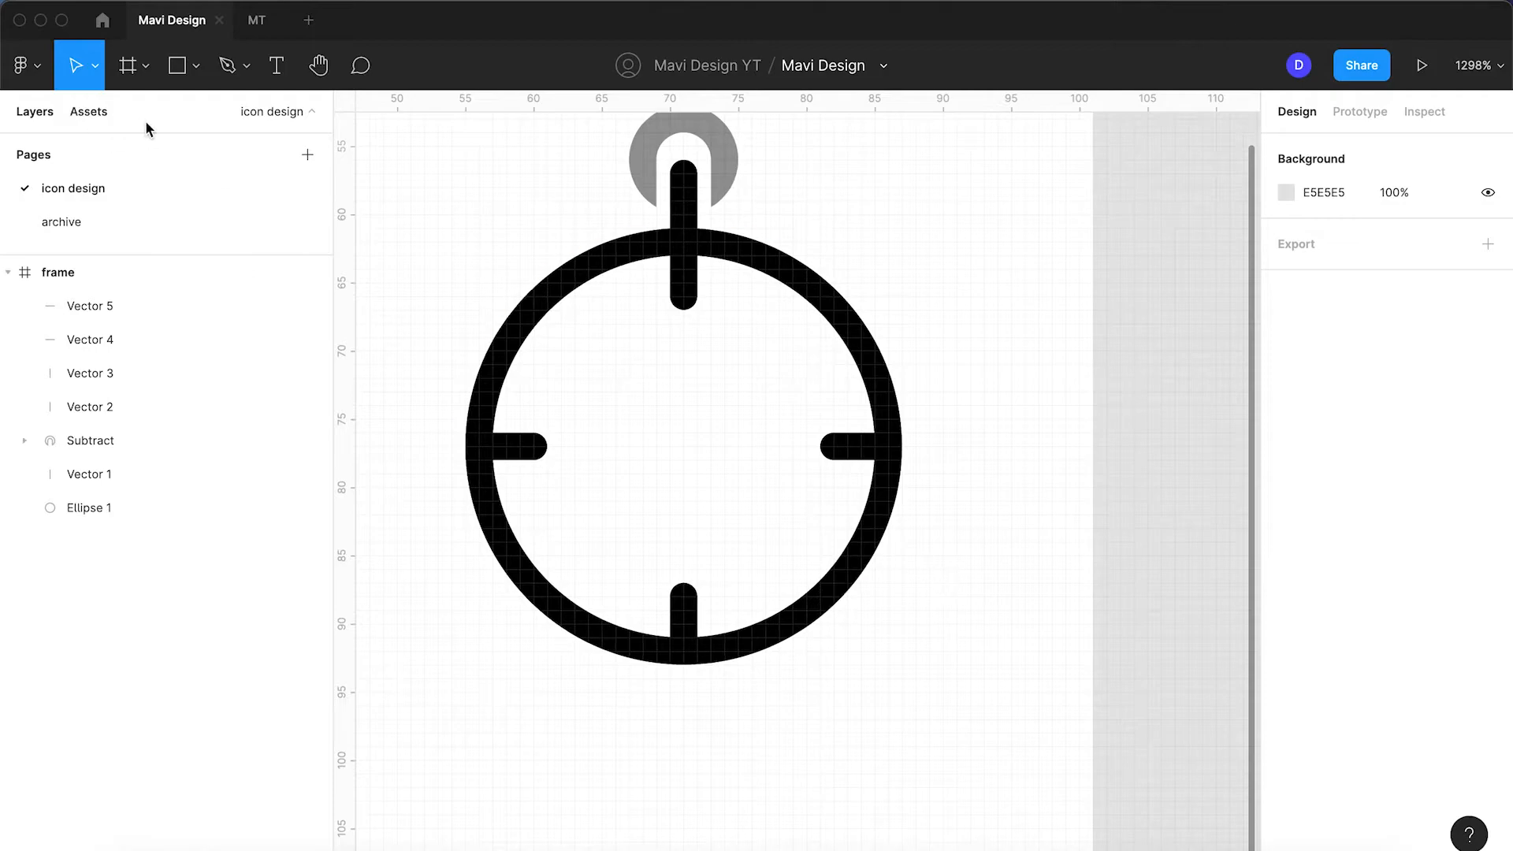
Step: Draw a closed 6×11 triangle with the Pen and move it down beside the ring
left_click(196, 68)
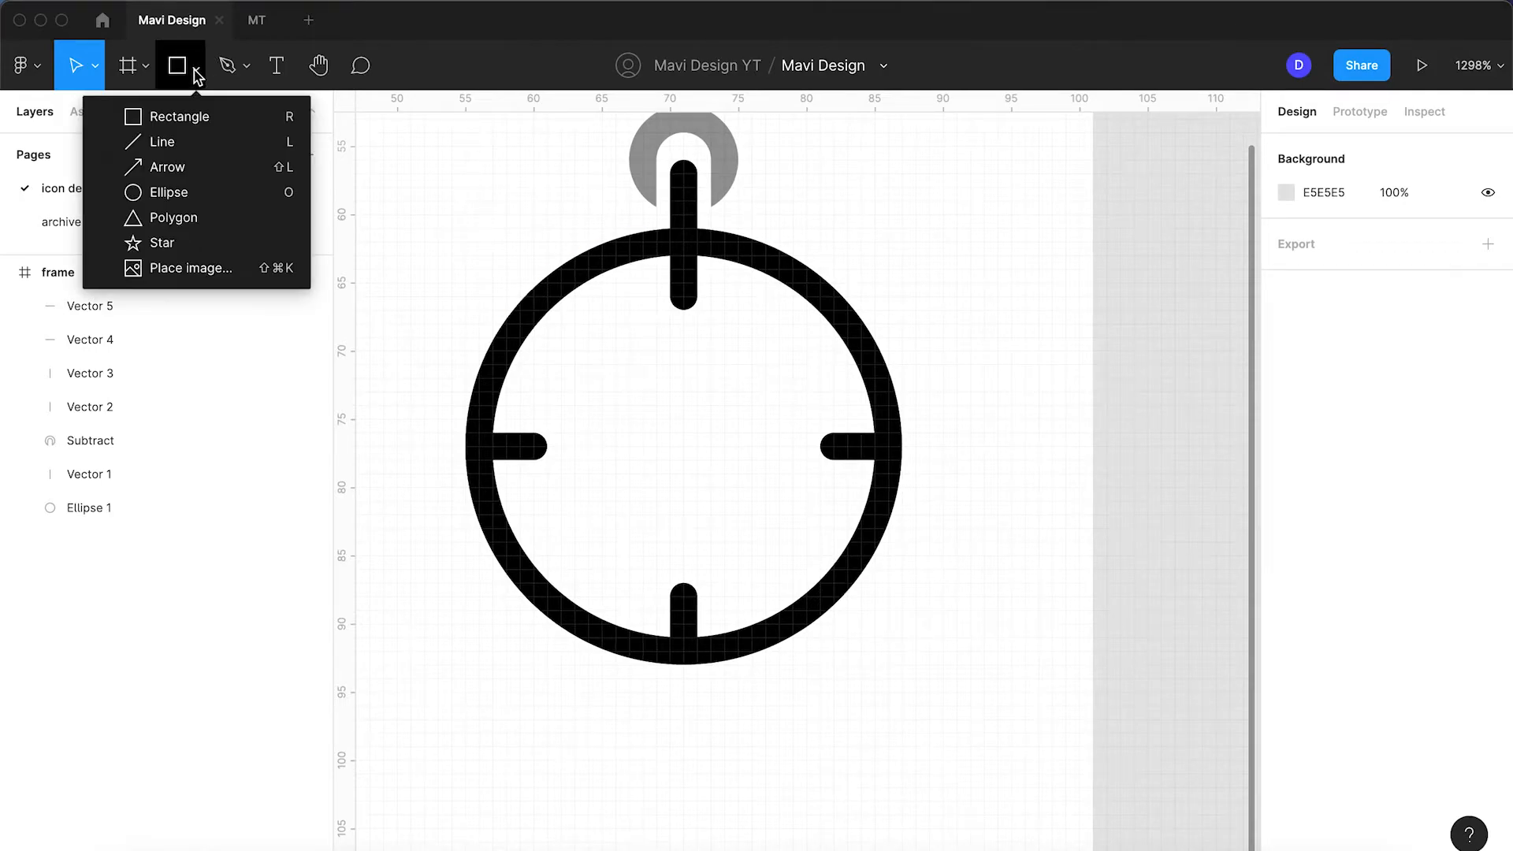
left_click(189, 217)
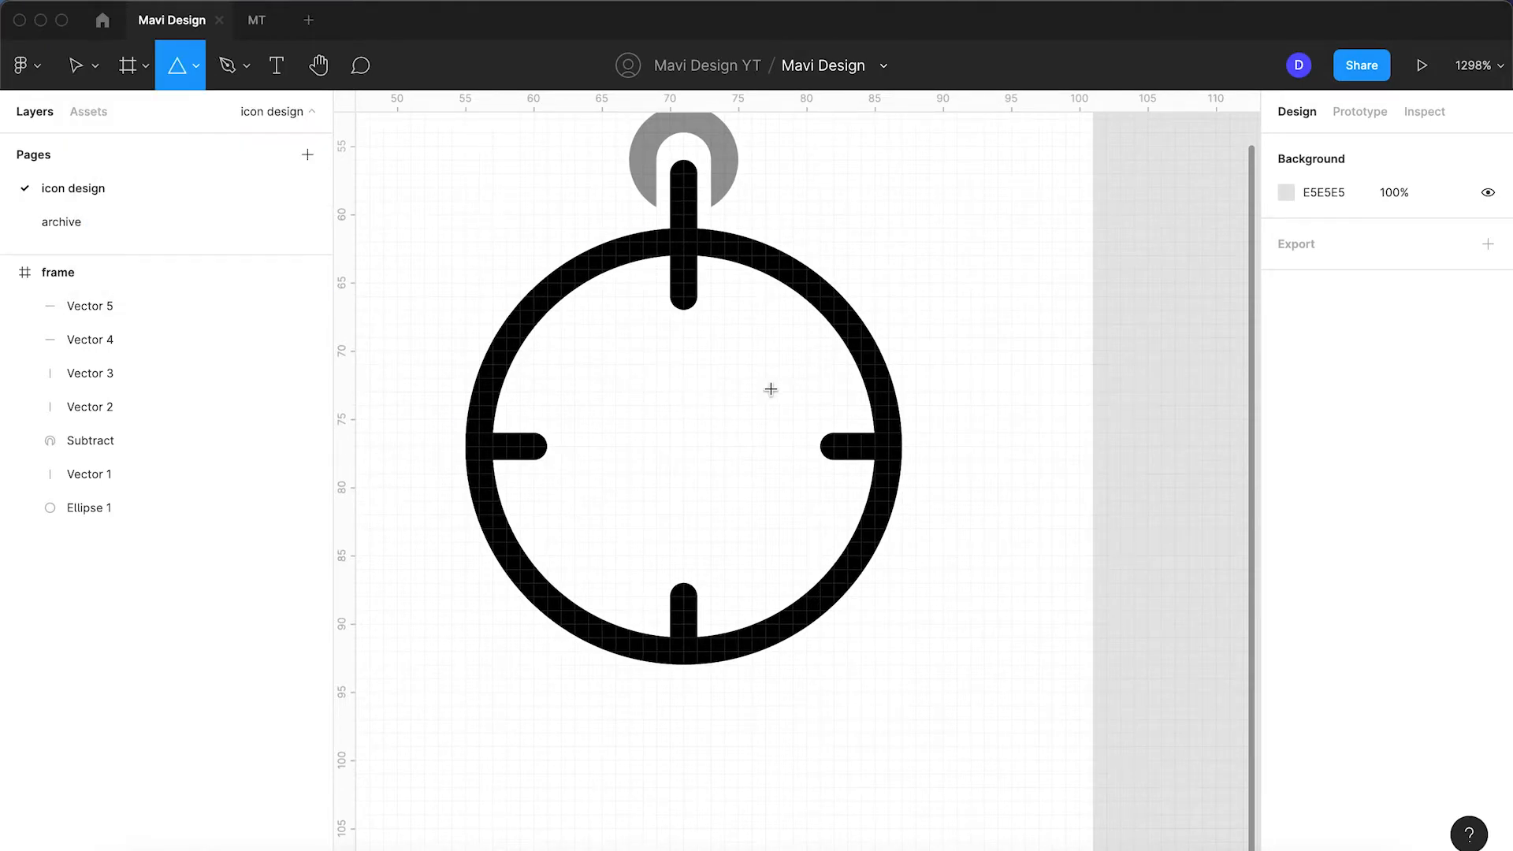
left_click(196, 68)
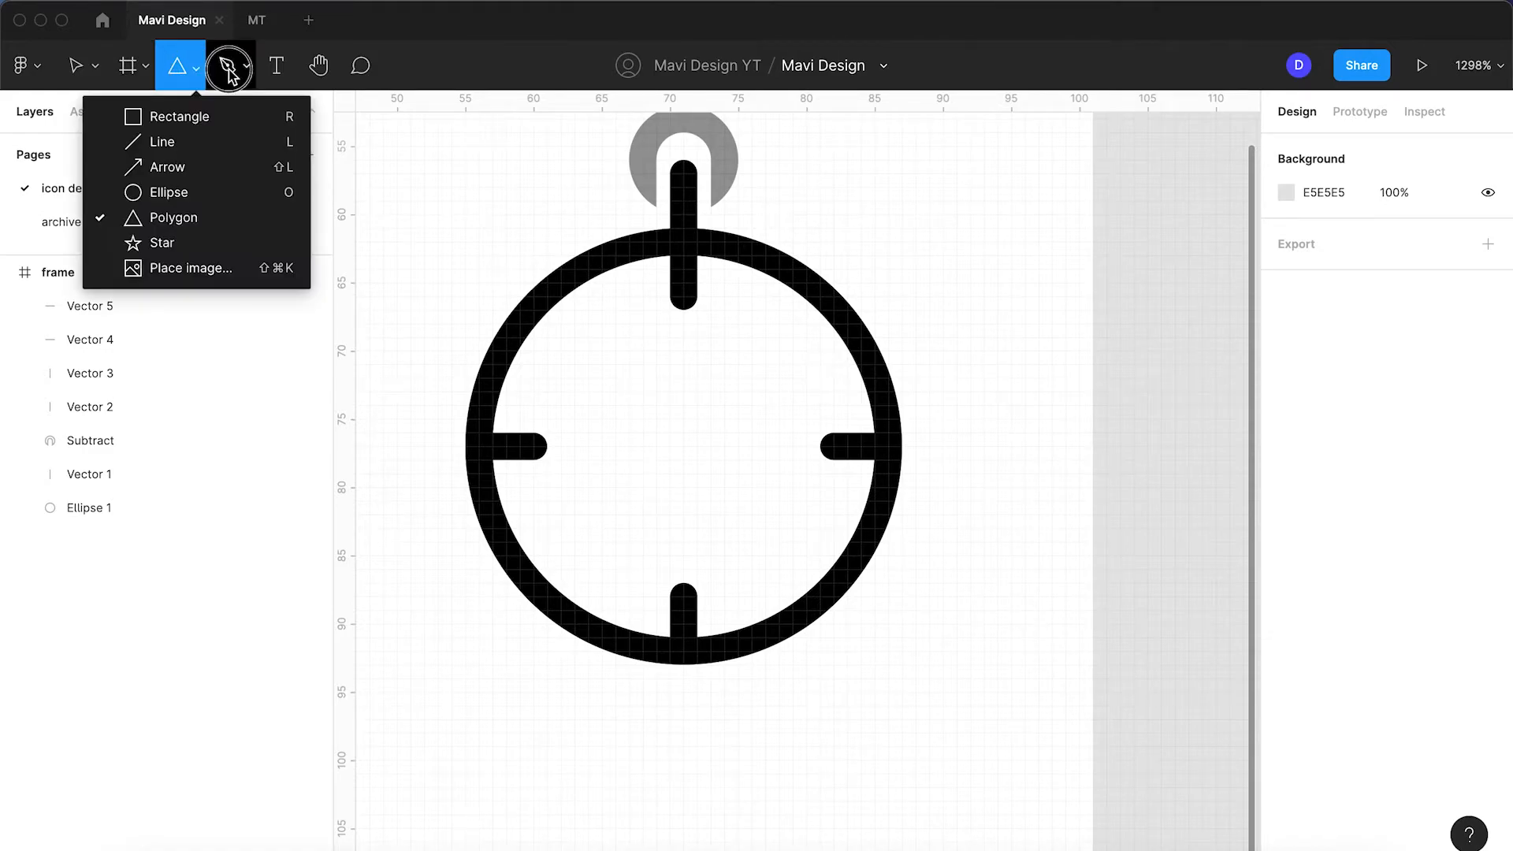
left_click(228, 65)
scroll(1014, 259, "up", 5)
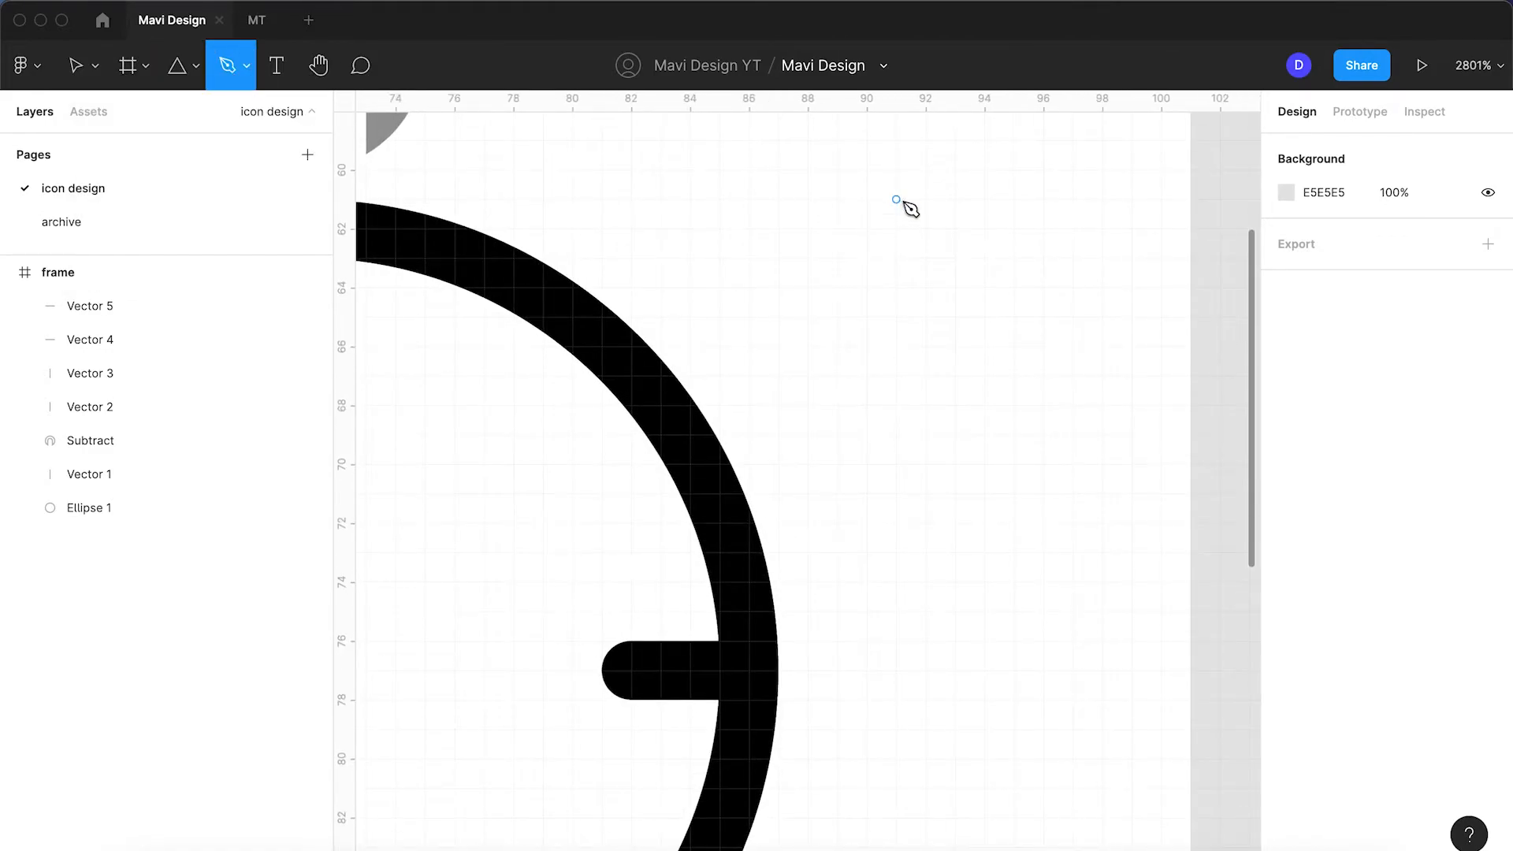
left_click(895, 200)
left_click(926, 258)
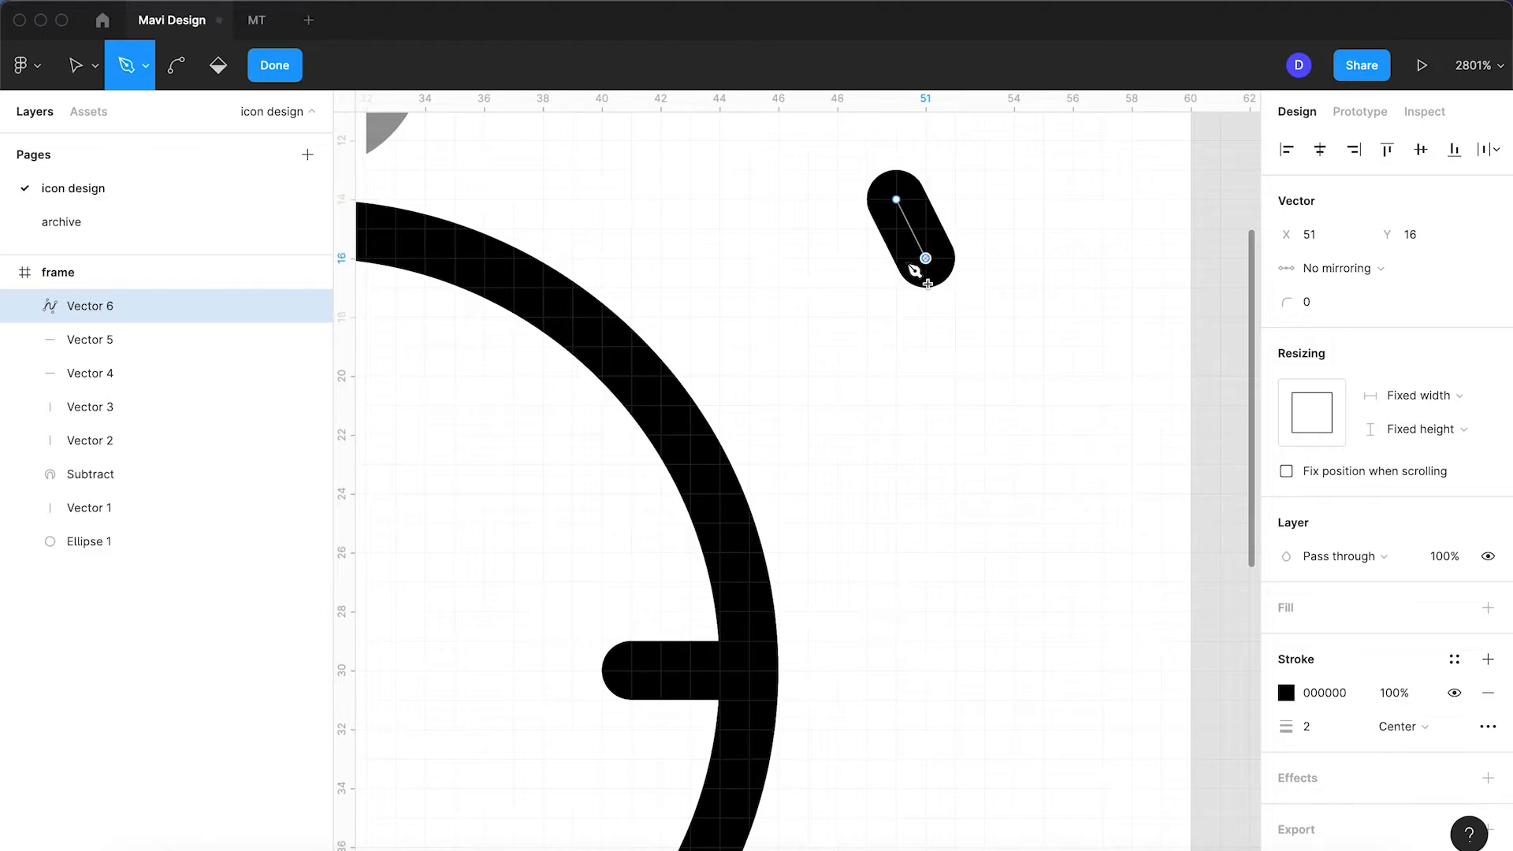
left_click(866, 258)
left_click(895, 200)
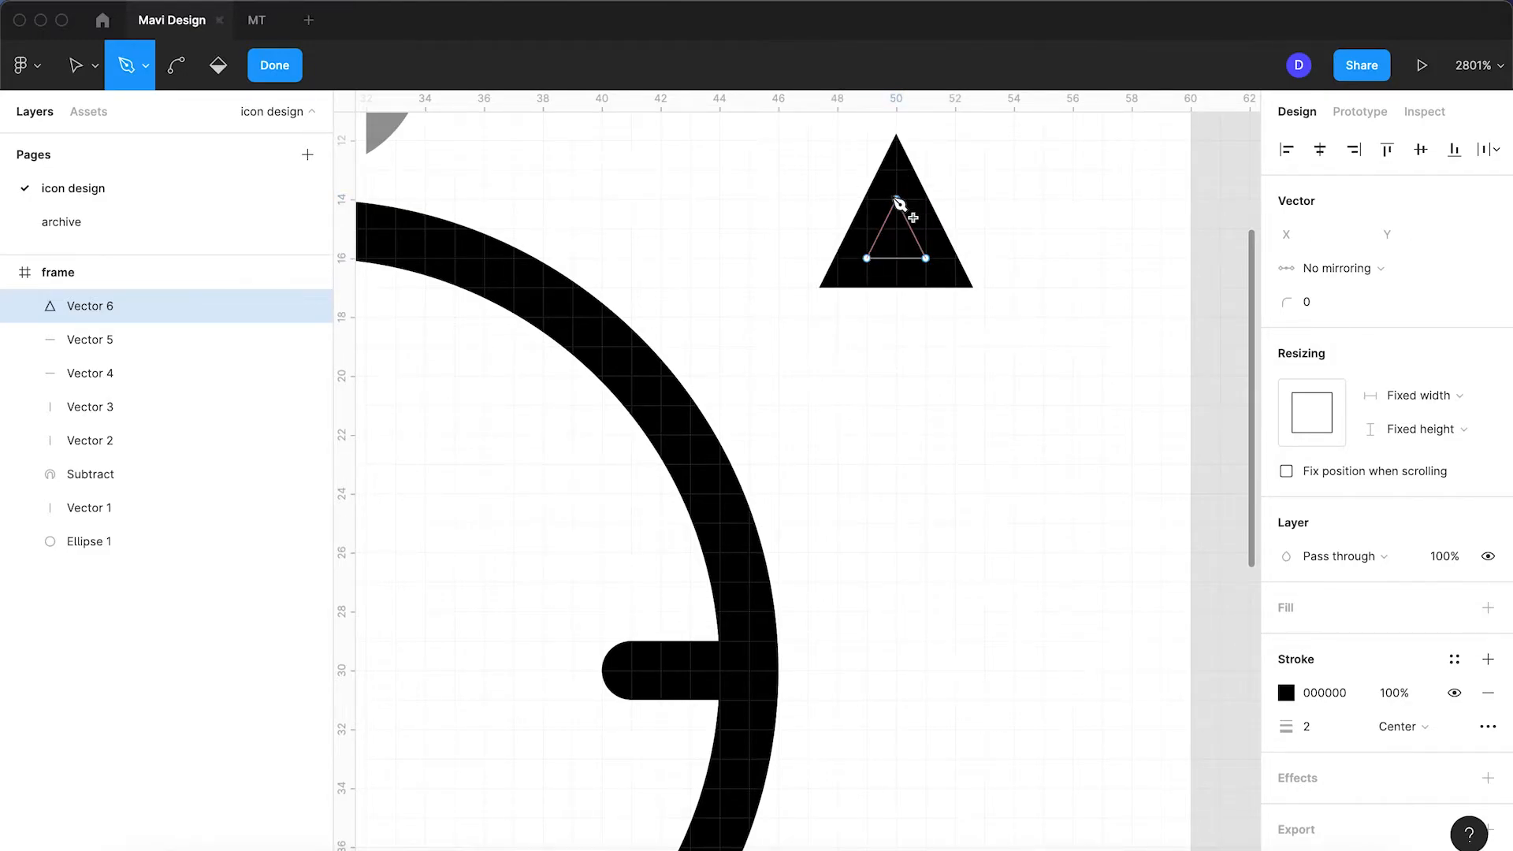
key("Return")
scroll(756, 263, "down", 5)
left_click_drag(819, 270, 837, 303)
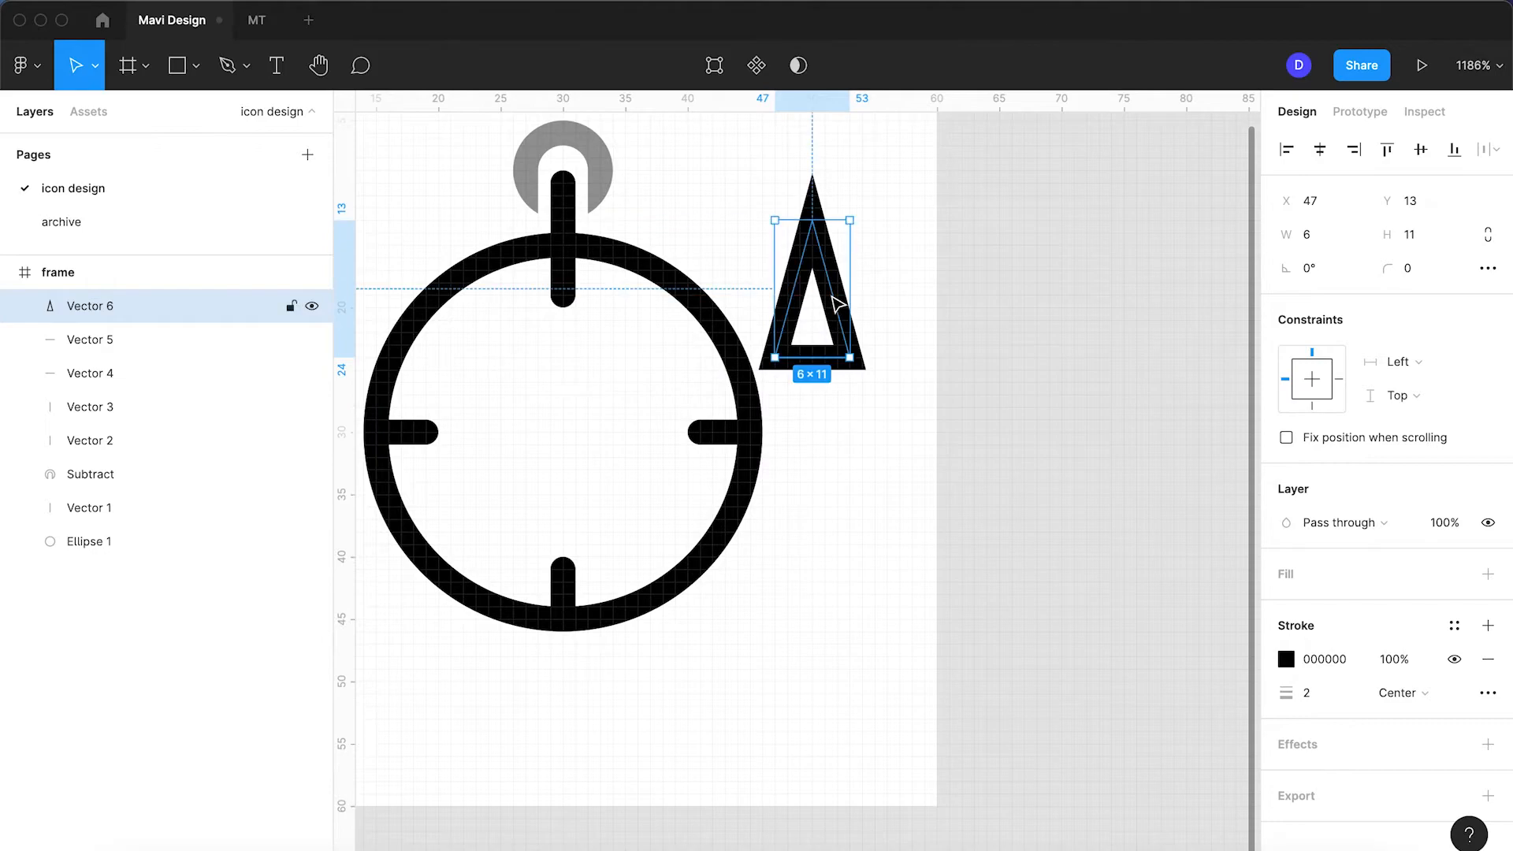
Step: Keep the triangle needle's stroke centred and its stroke style solid
left_click(1385, 691)
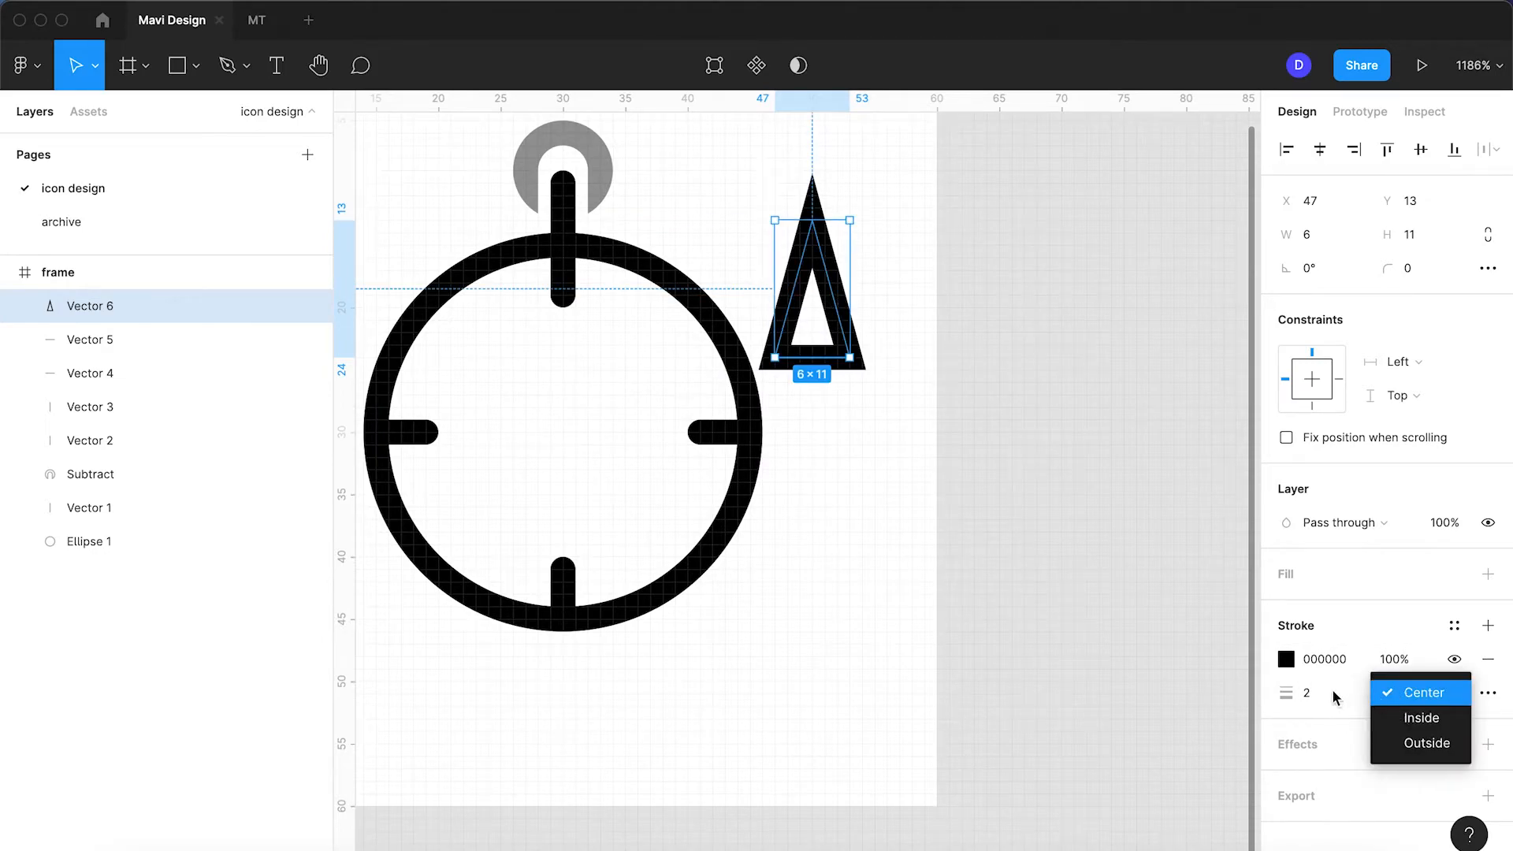
left_click(1384, 691)
left_click(1475, 694)
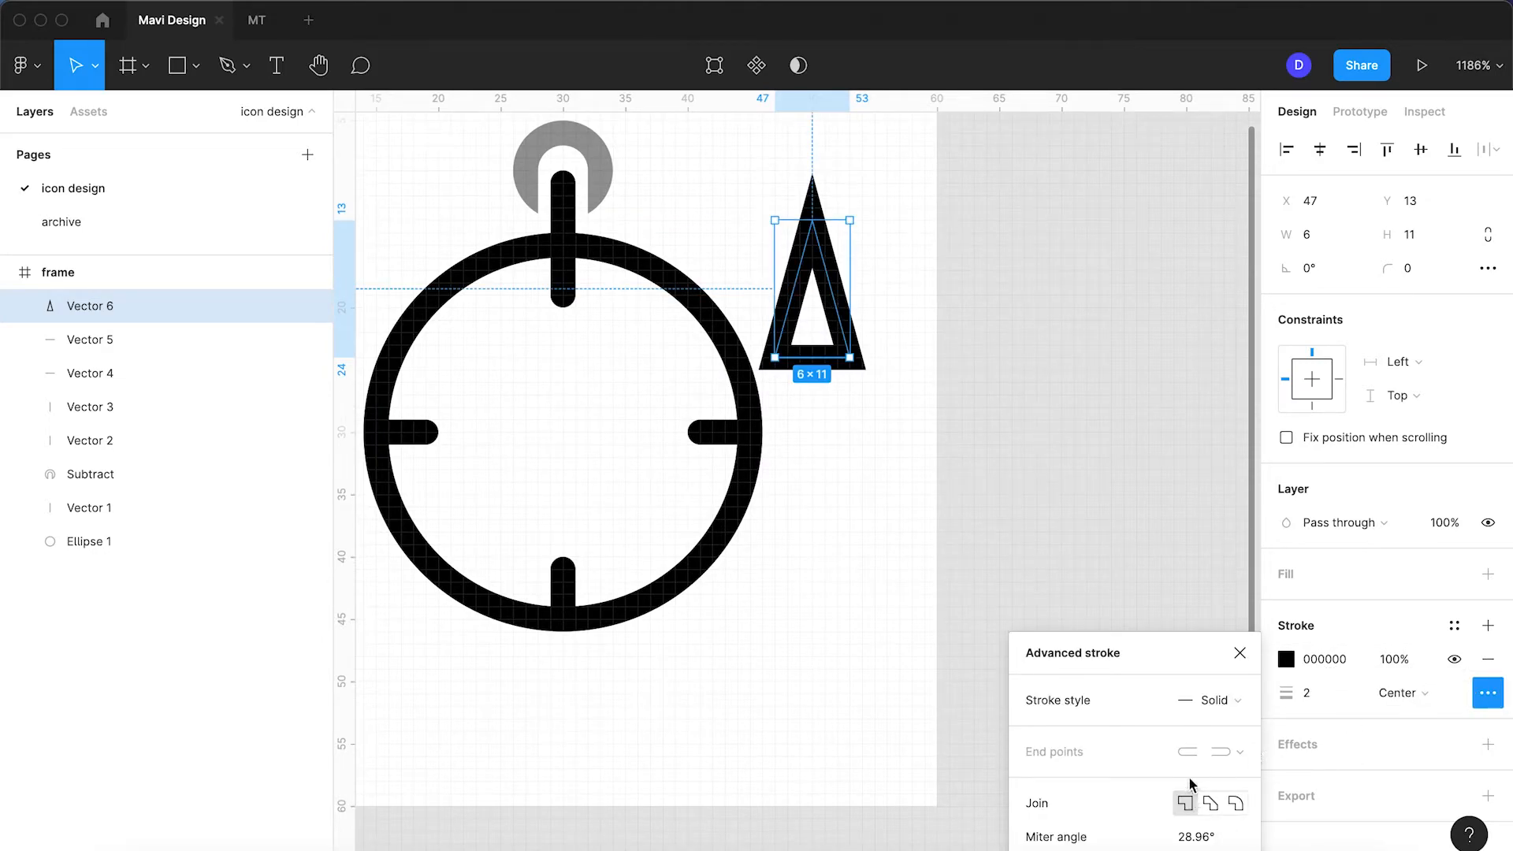
left_click(1177, 701)
left_click(991, 555)
left_click(1493, 694)
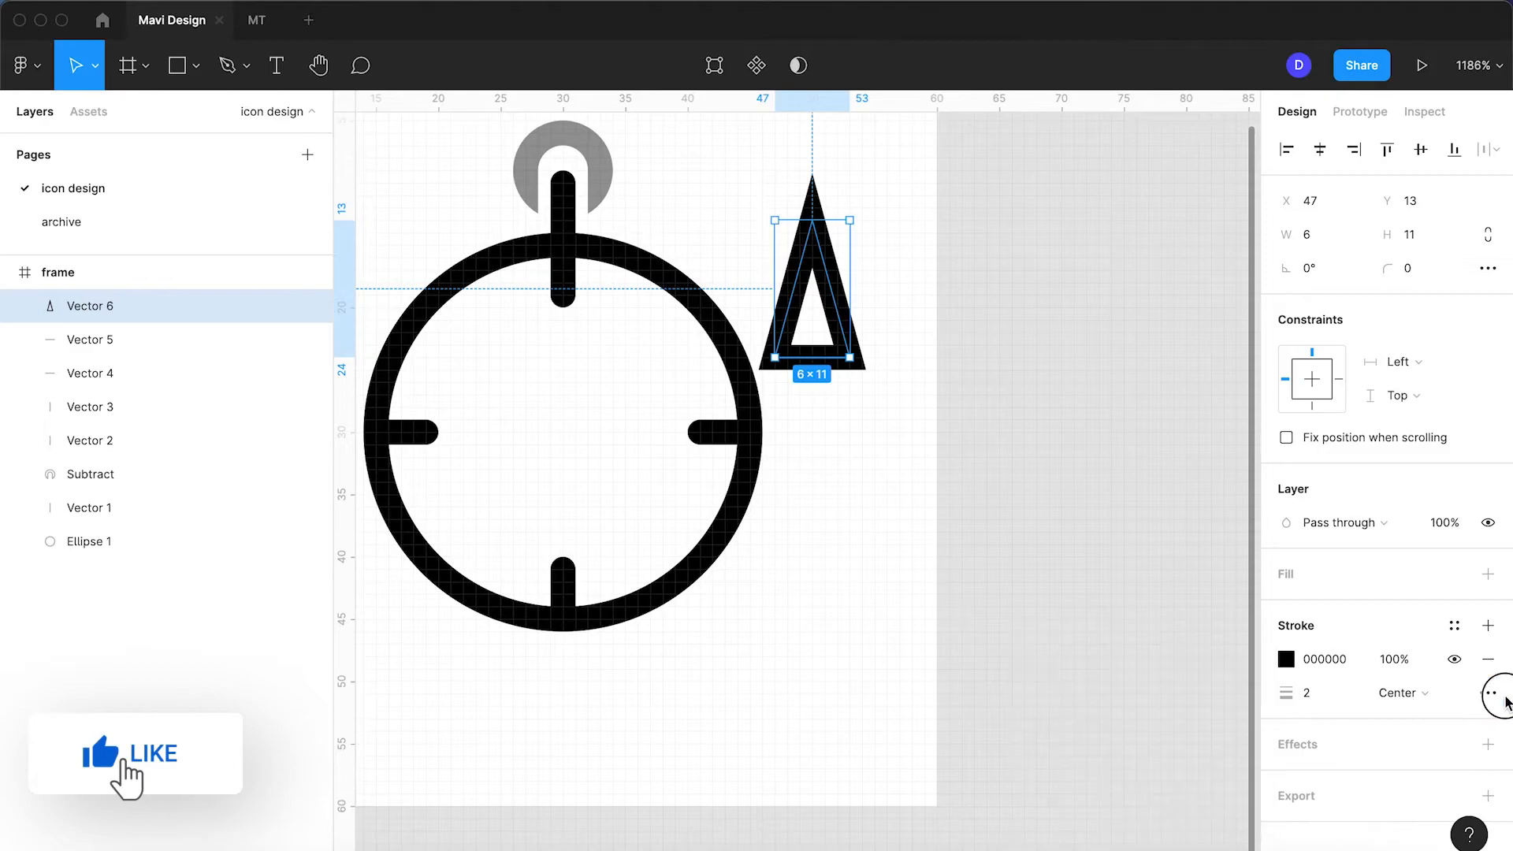
Step: Set the triangle needle's stroke joins to round in Advanced stroke
left_click(839, 422)
left_click(824, 367)
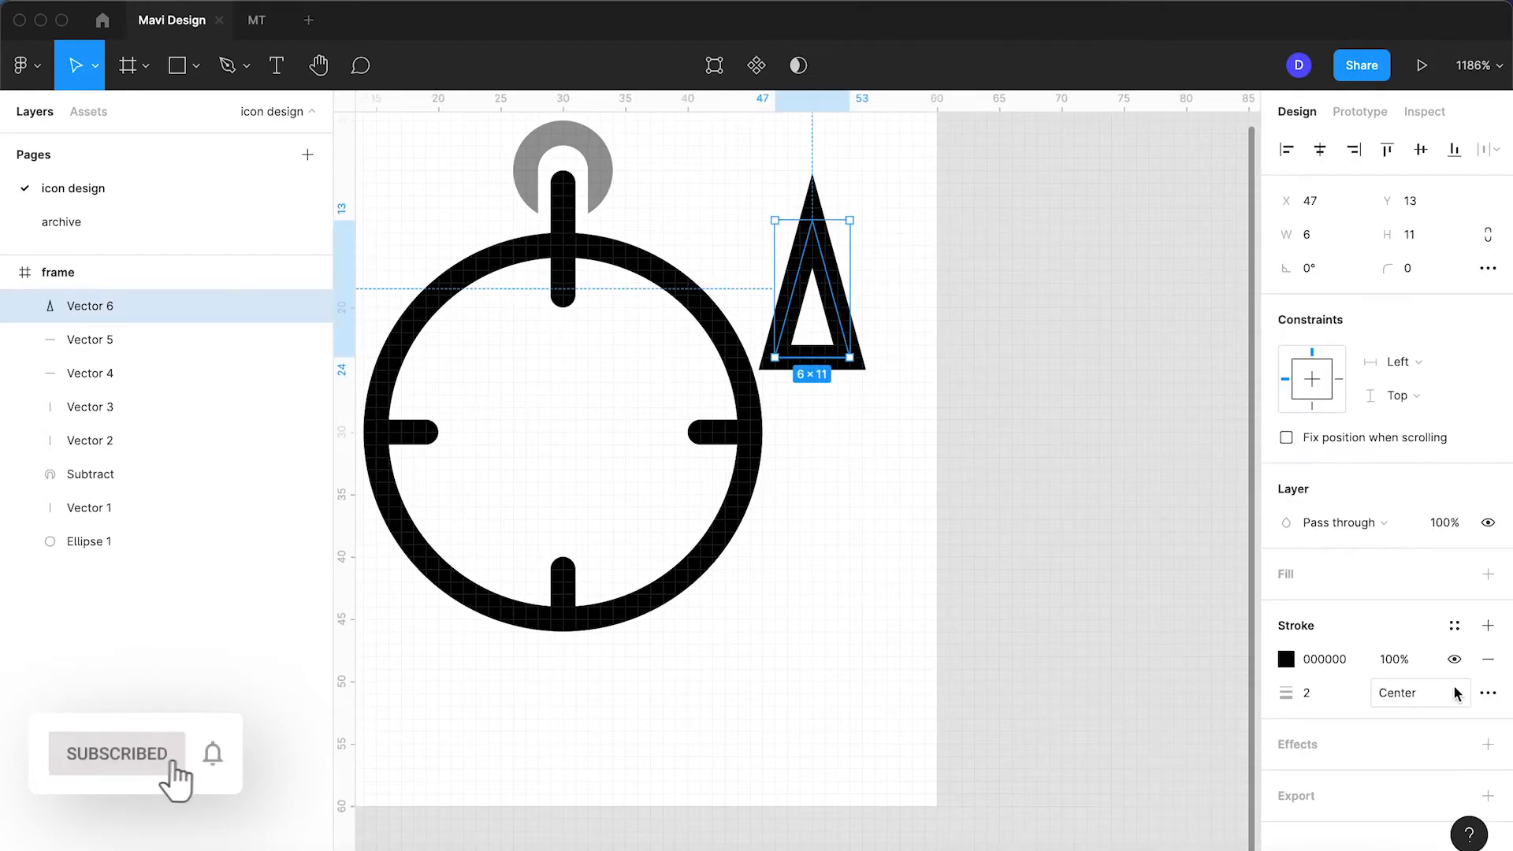
left_click(1487, 692)
left_click(1235, 802)
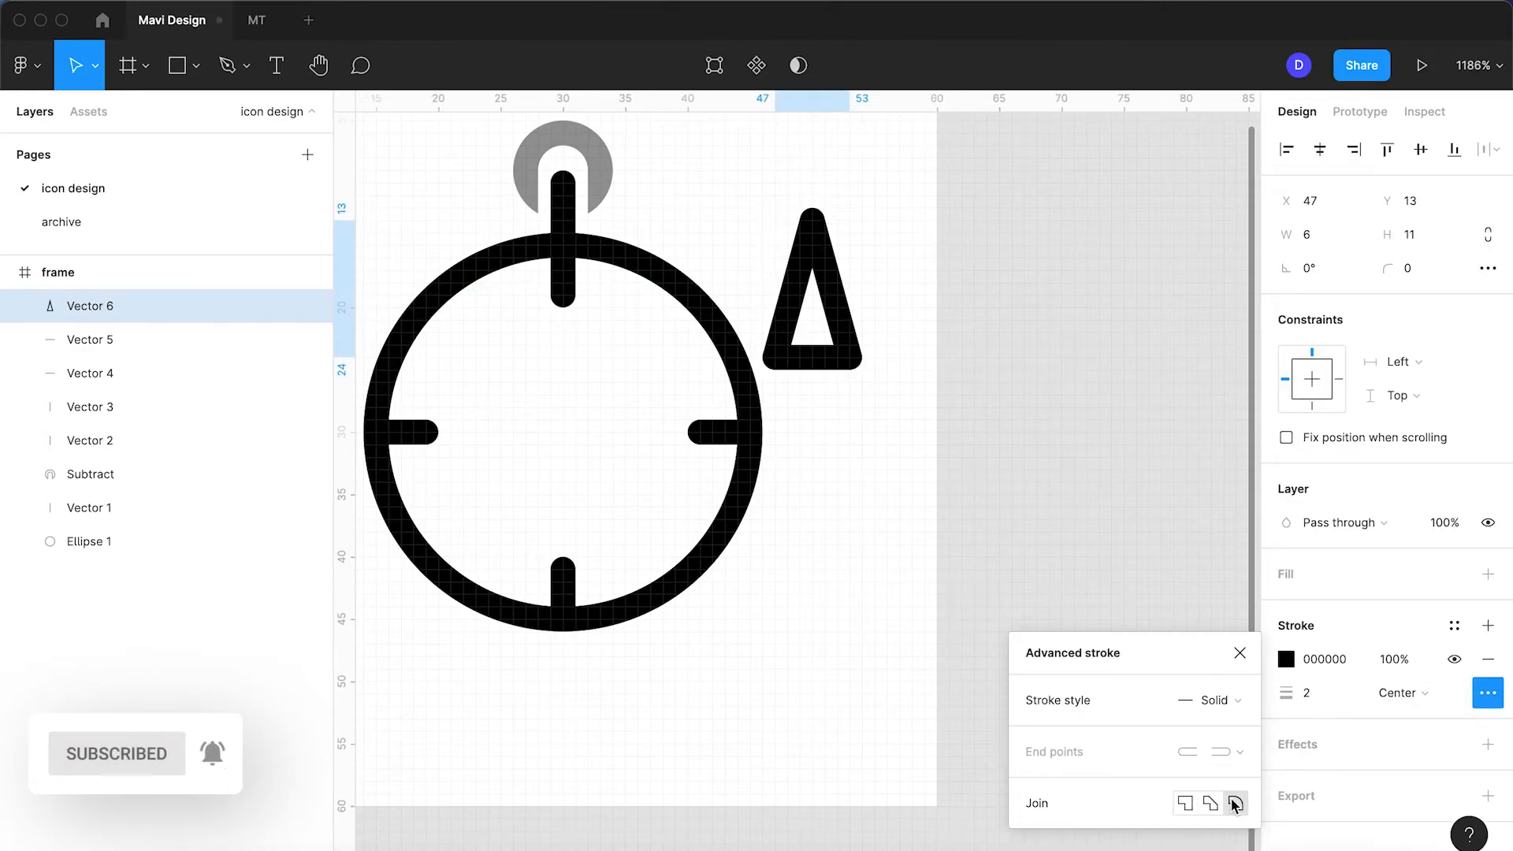
left_click(844, 449)
left_click(819, 355)
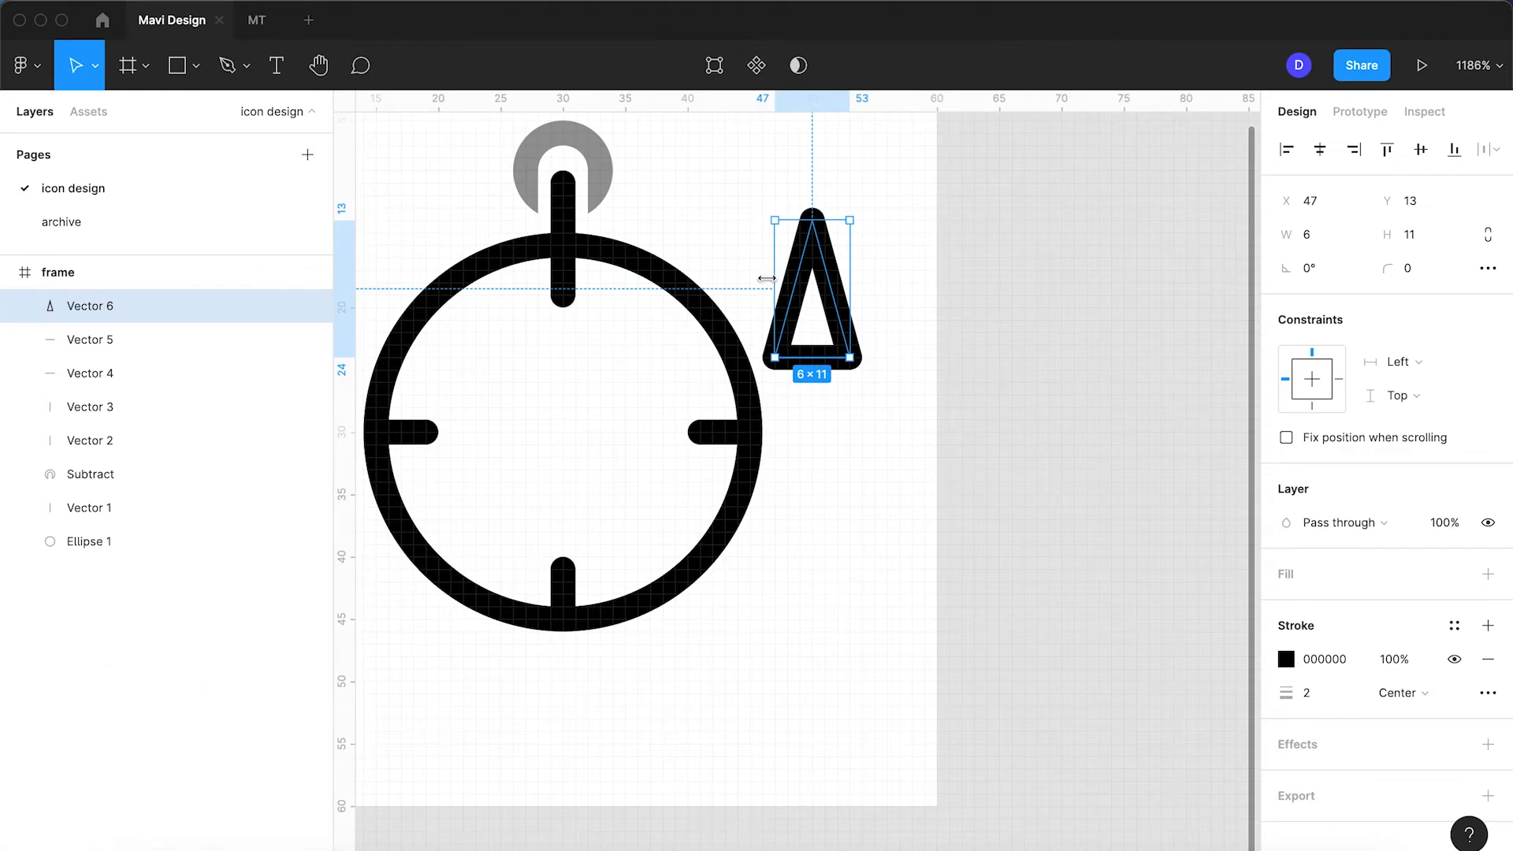
Step: Add a solid black 000000 fill to the triangle needle
scroll(784, 295, "up", 5)
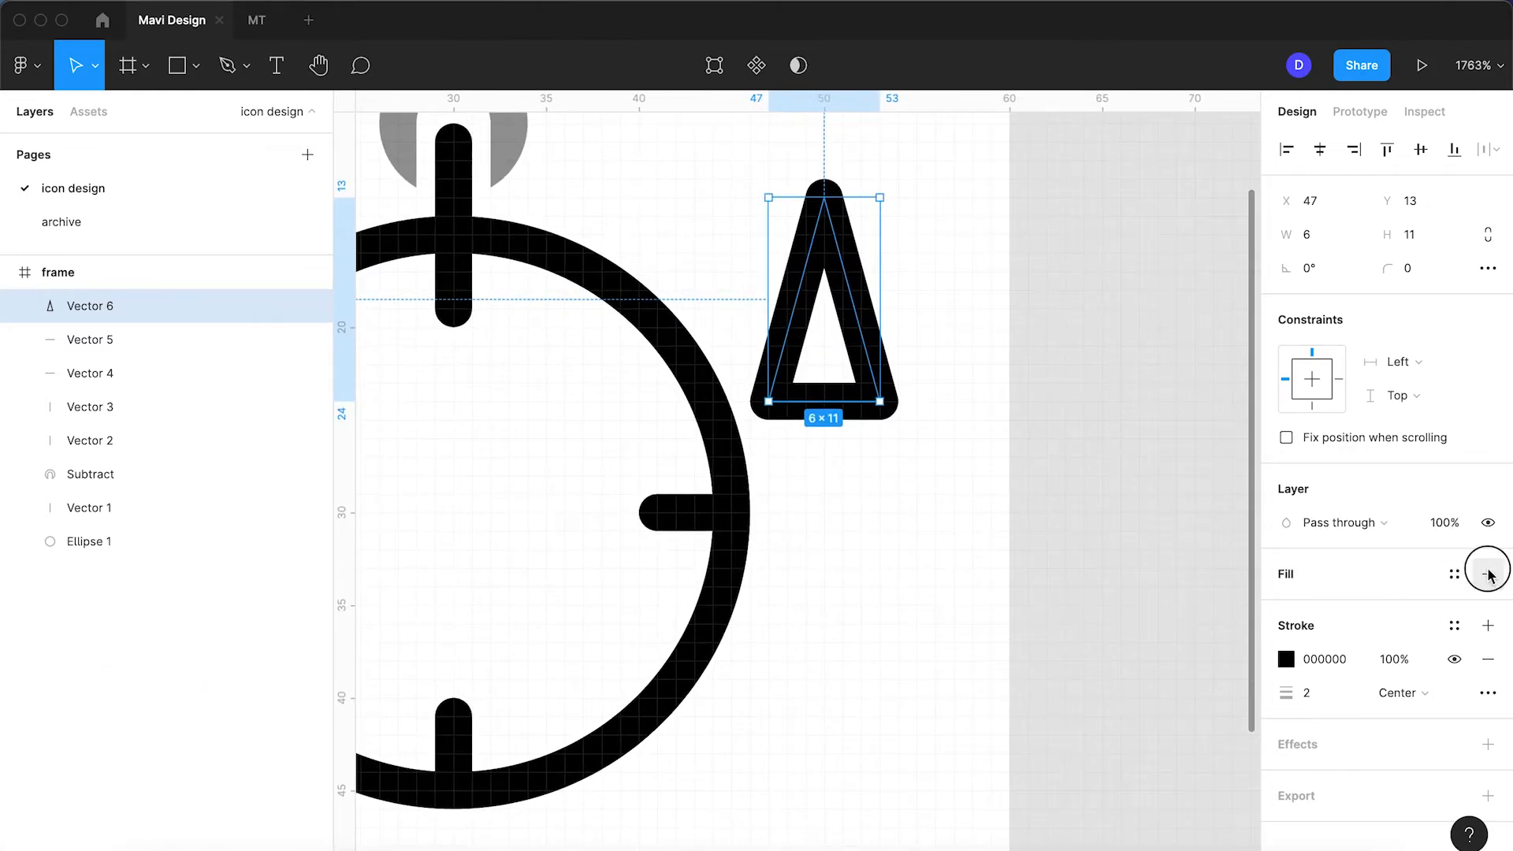
left_click(1487, 573)
left_click(1336, 613)
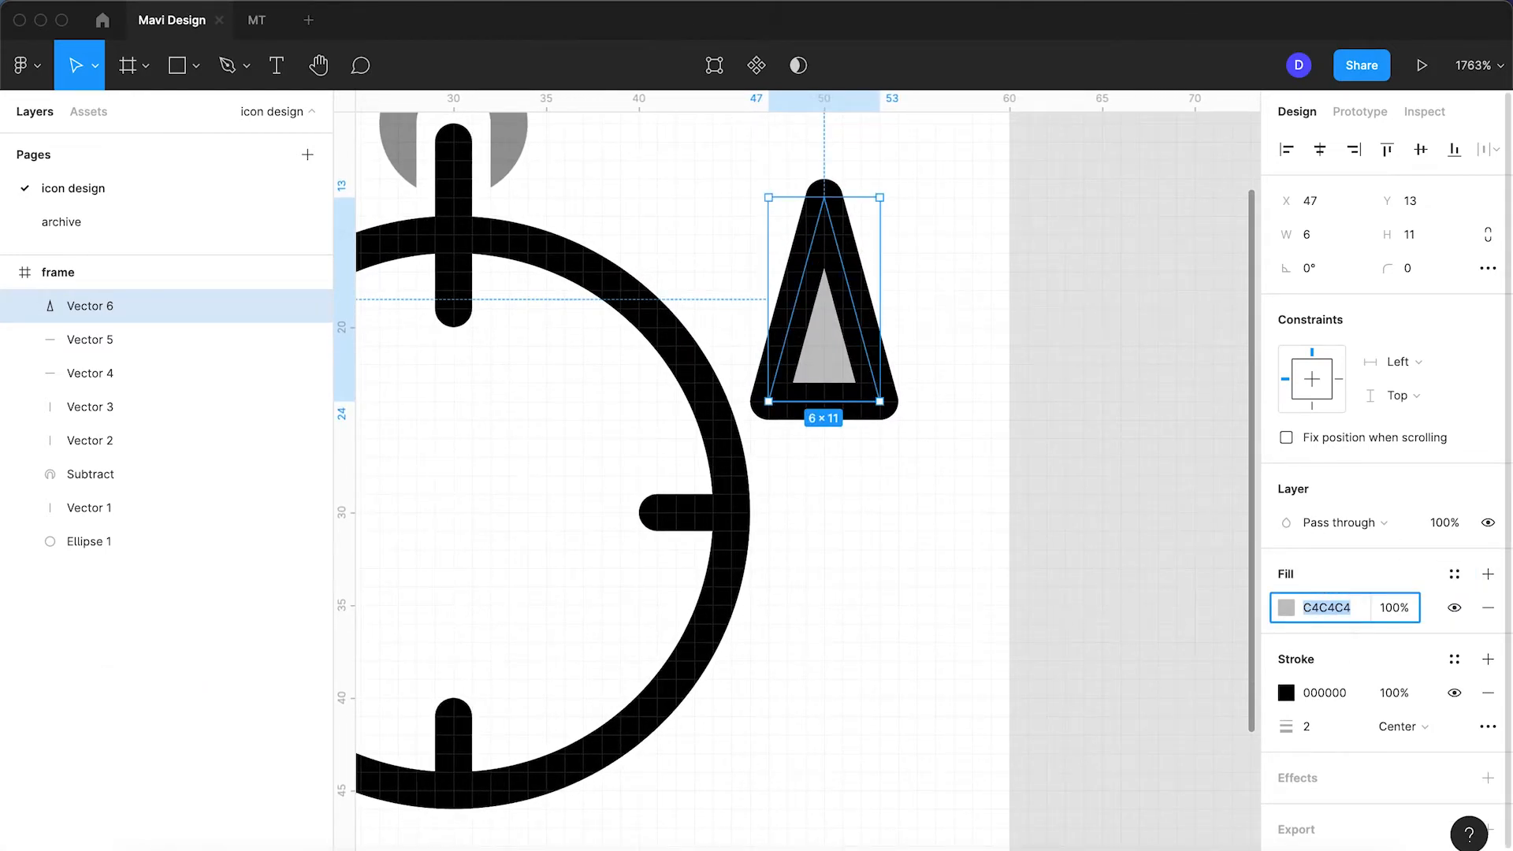
type("0")
key("Return")
Step: Duplicate the filled triangle and flip the copy vertically
left_click(890, 551)
left_click(858, 359)
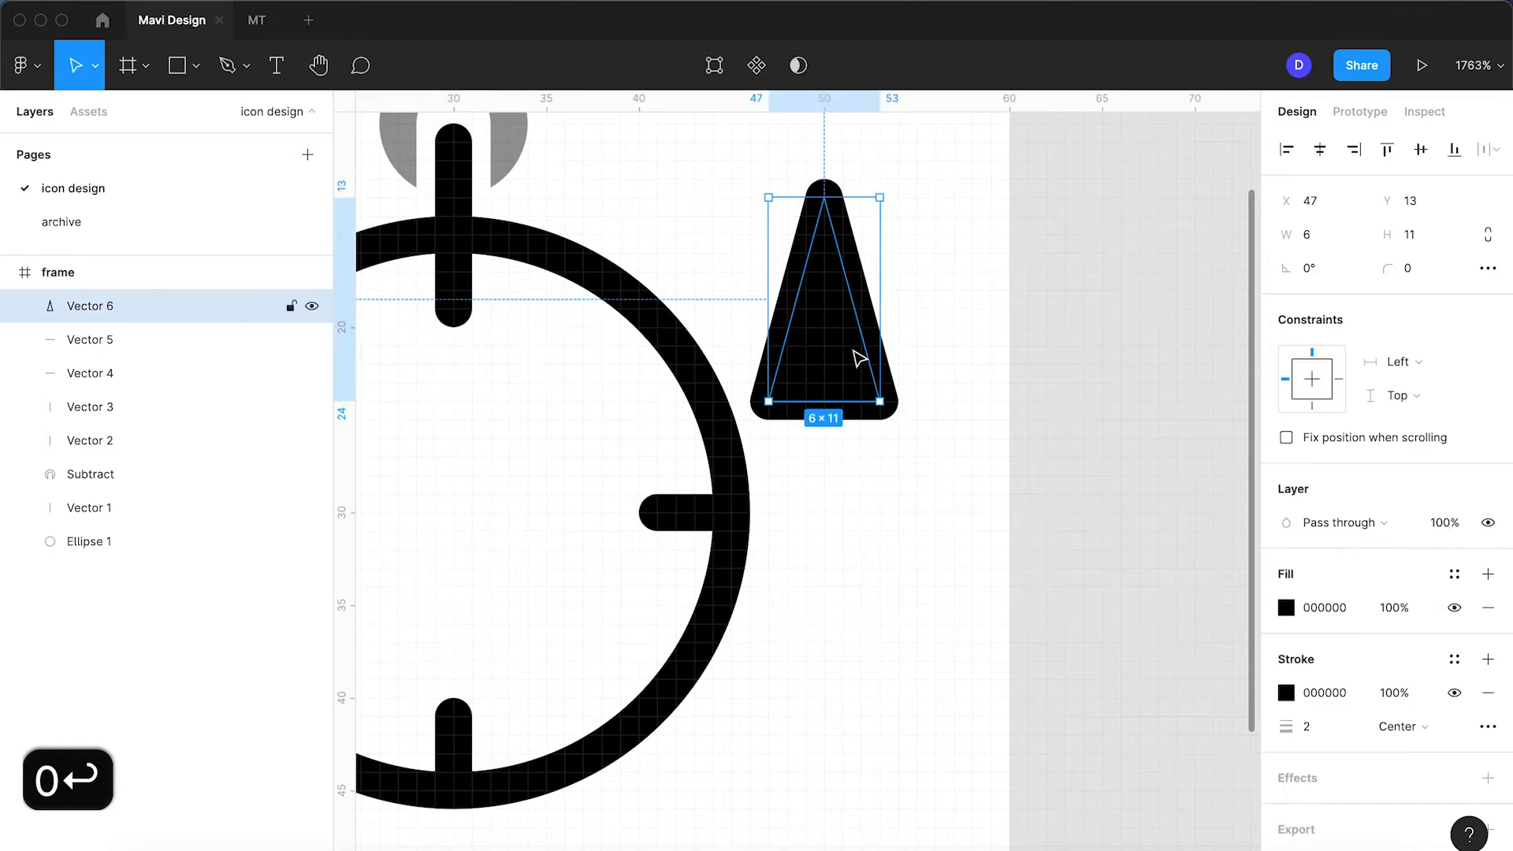
key("super+d")
key("shift+v")
Step: Move the flipped copy below the original to form a diamond and remove its fill
left_click_drag(837, 233, 841, 439)
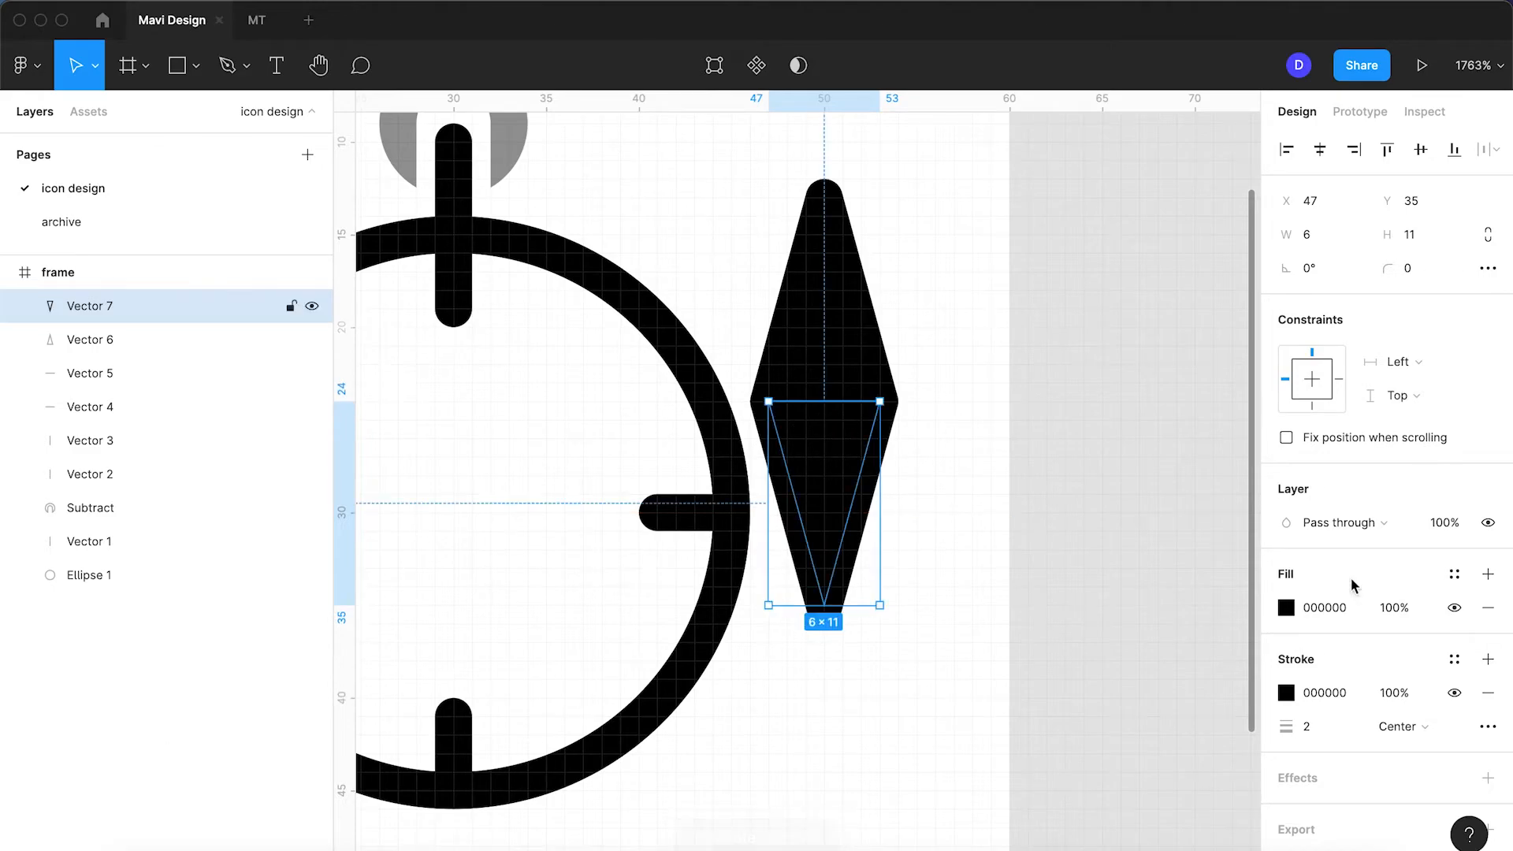
left_click(1488, 608)
scroll(986, 325, "down", 5)
Step: Select both needle halves and group them into Group 1
left_click(898, 330)
scroll(891, 345, "up", 3)
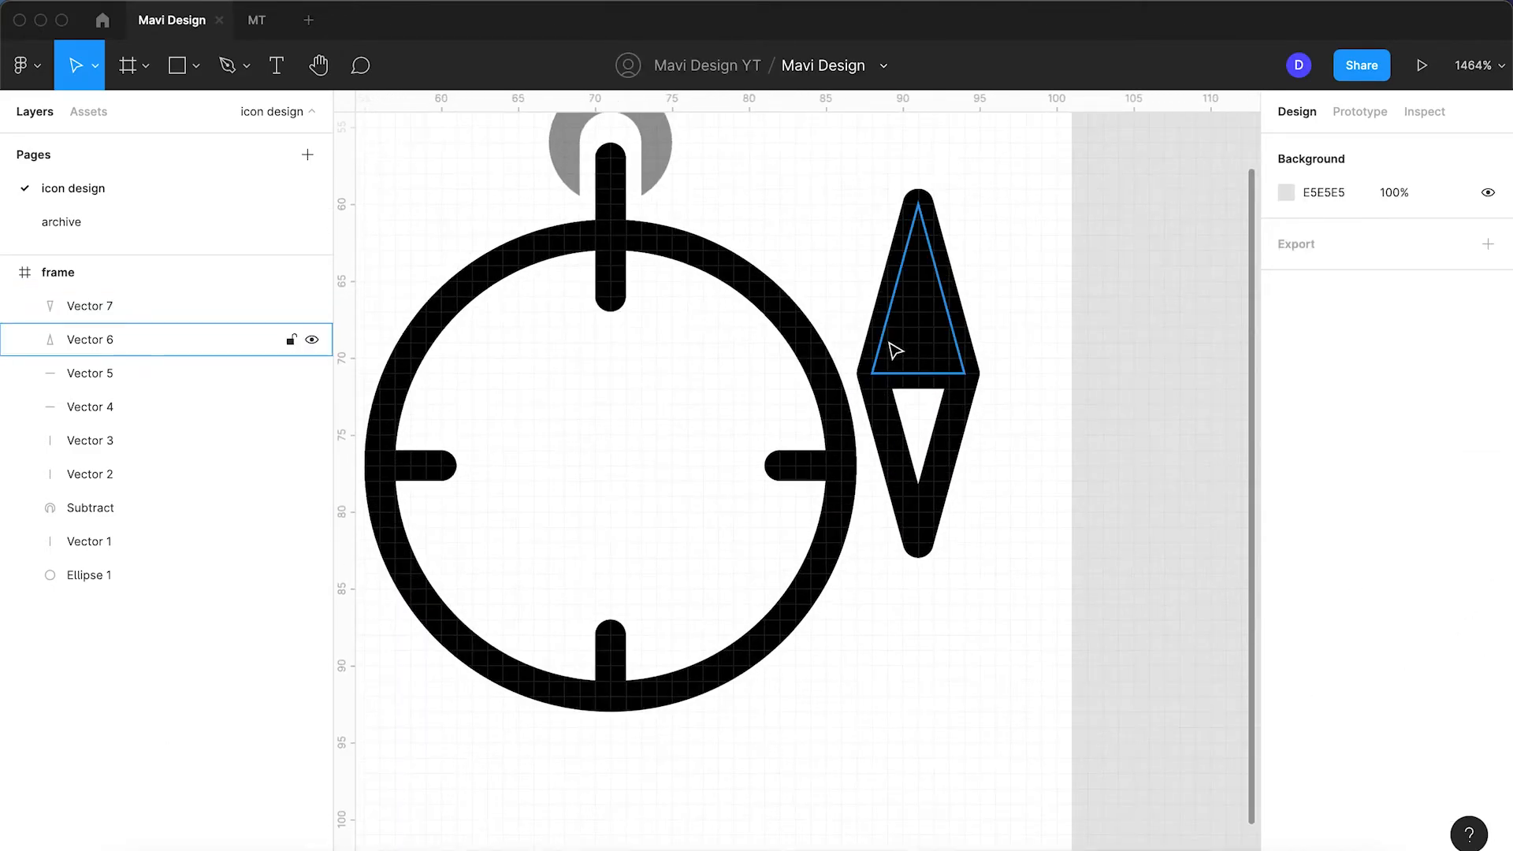
left_click(956, 439)
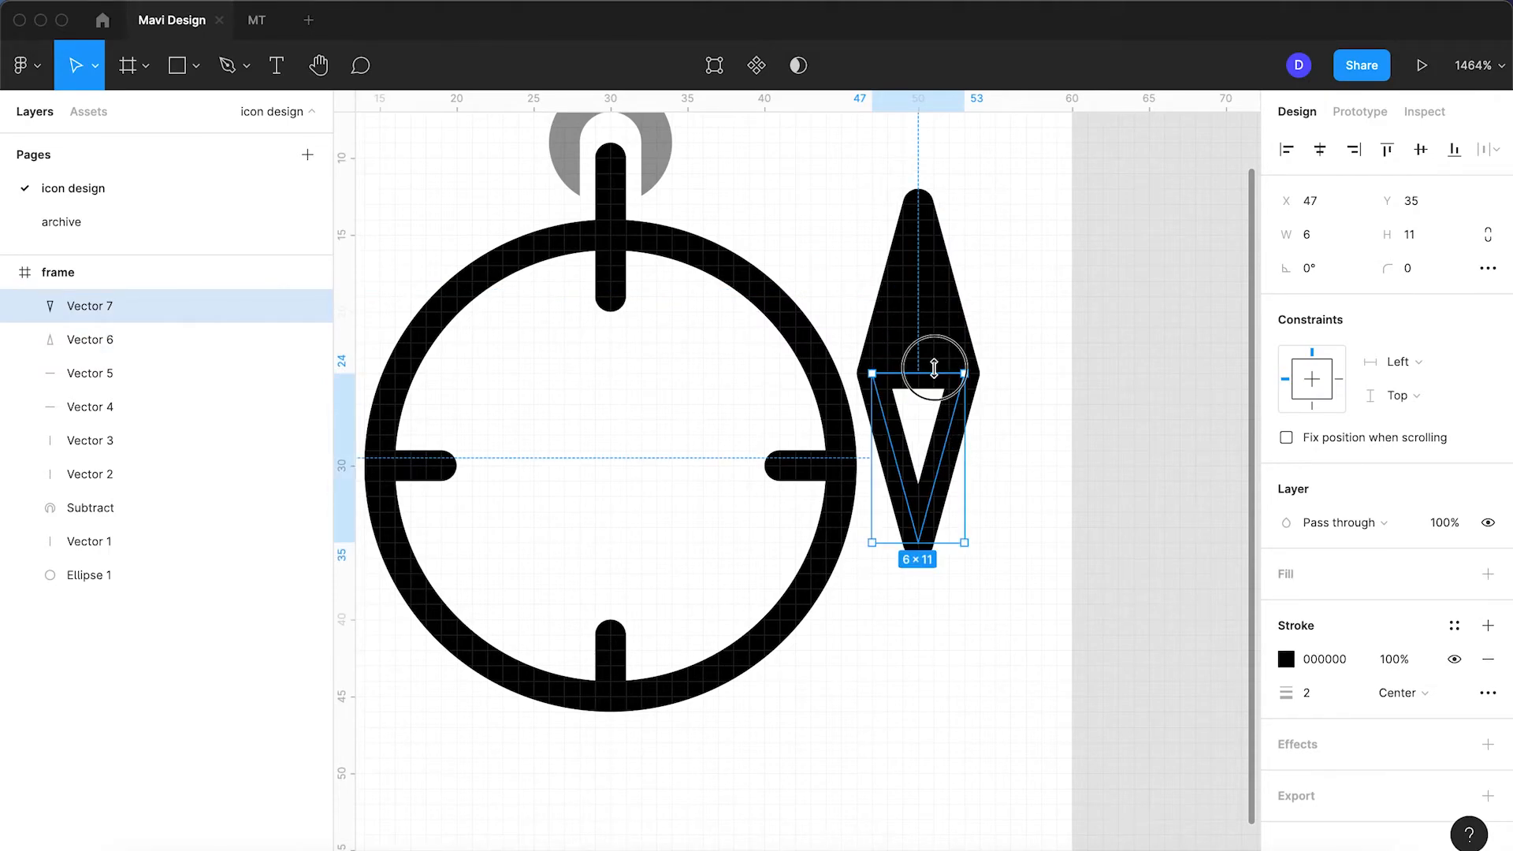
scroll(945, 398, "up", 2)
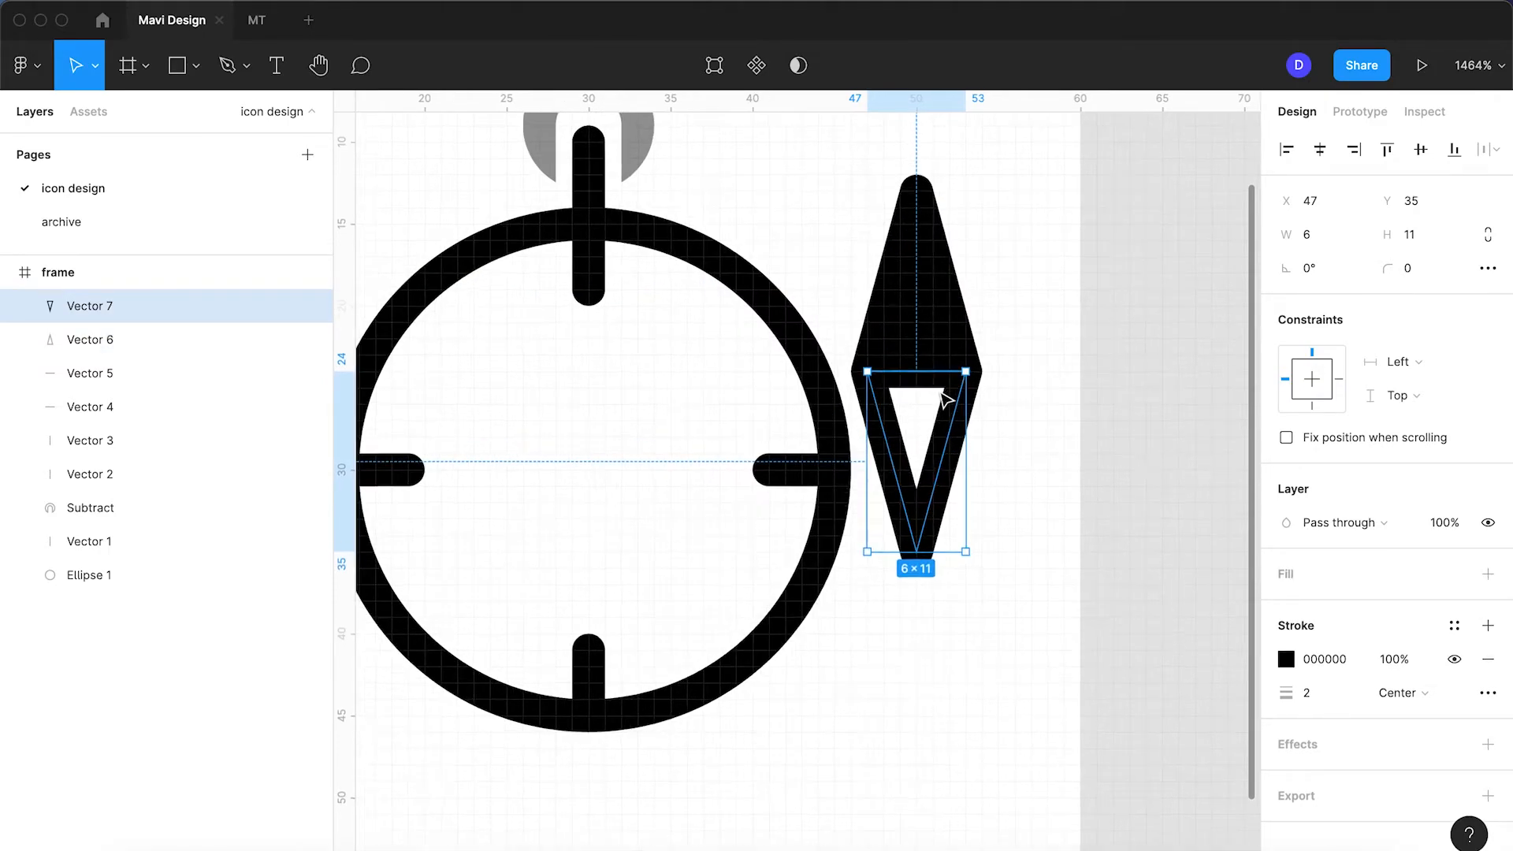
left_click(944, 322, "shift")
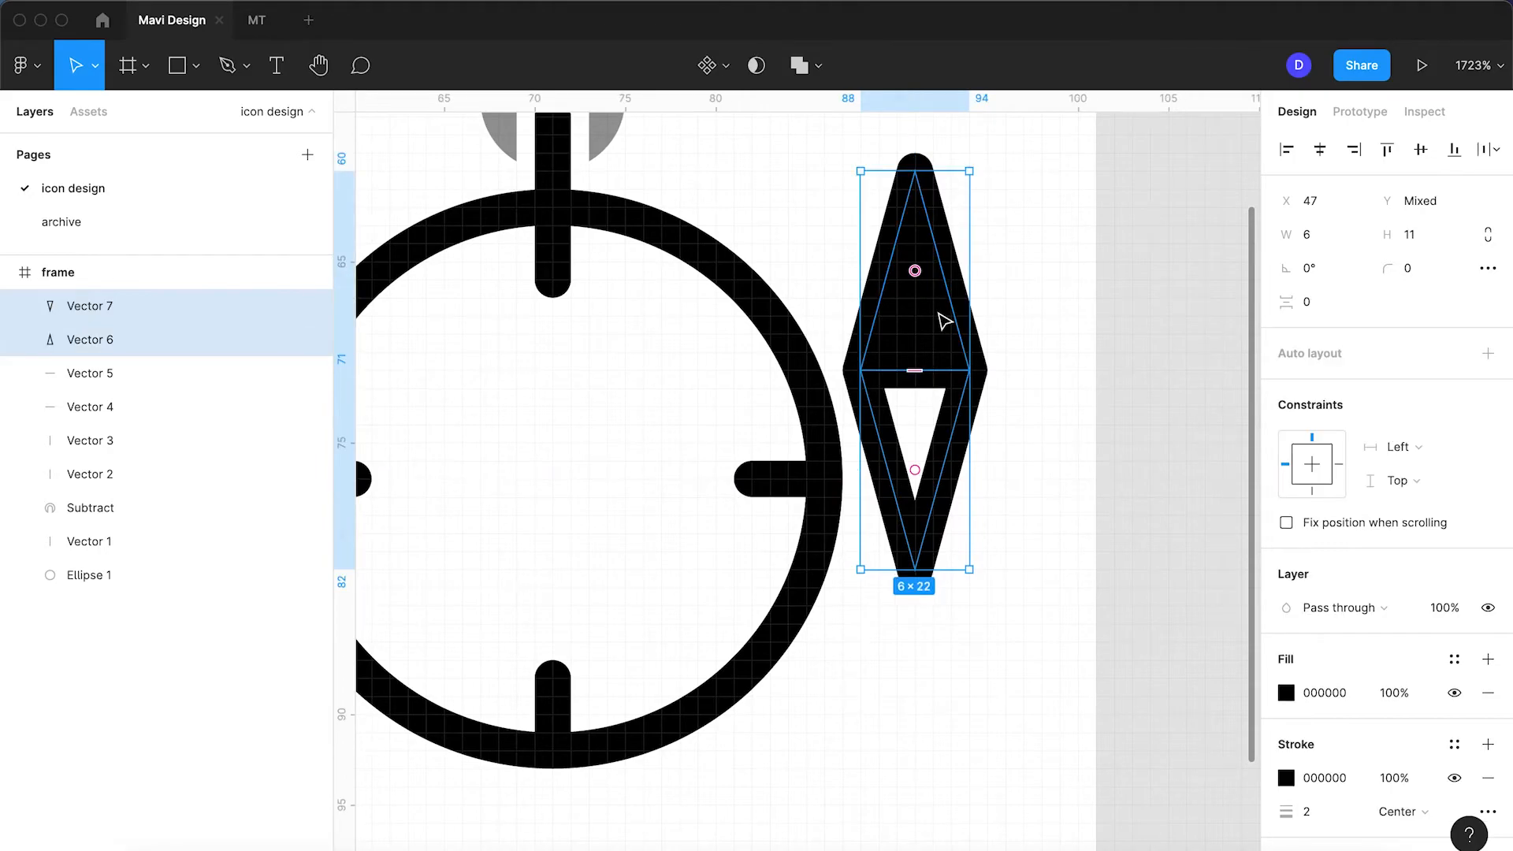
key("super+g")
scroll(933, 308, "down", 2)
Step: Move the needle group to the ring's centre, tilt it diagonally and narrow it
left_click_drag(929, 321, 633, 412)
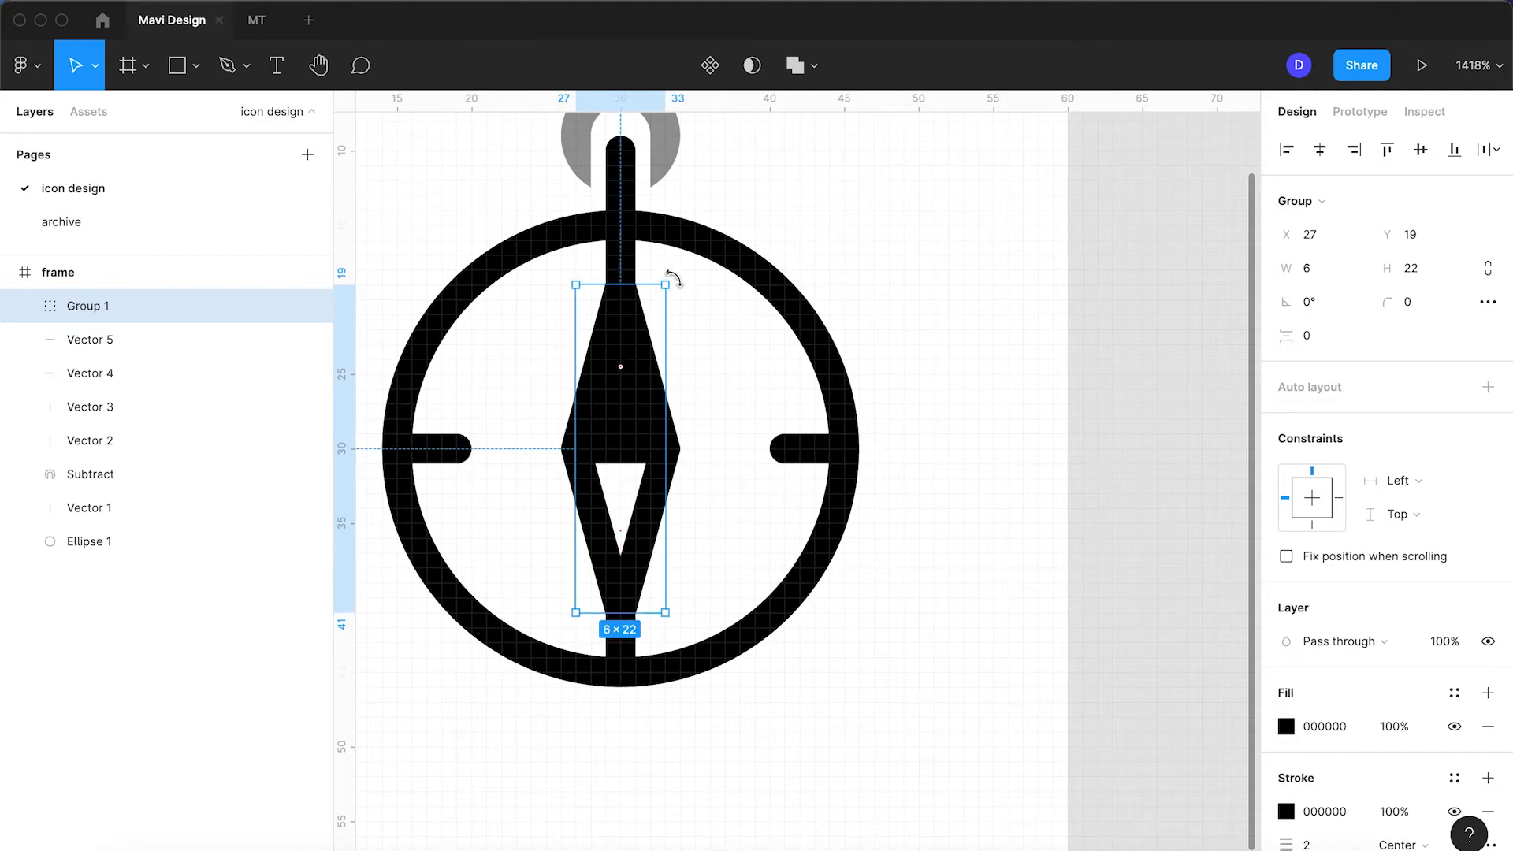
left_click_drag(673, 277, 638, 329)
left_click_drag(668, 440, 668, 375)
left_click_drag(676, 322, 725, 355)
Step: Lengthen the needle to about 6×21 at −30° and recentre the view
left_click(916, 299)
scroll(915, 299, "down", 5)
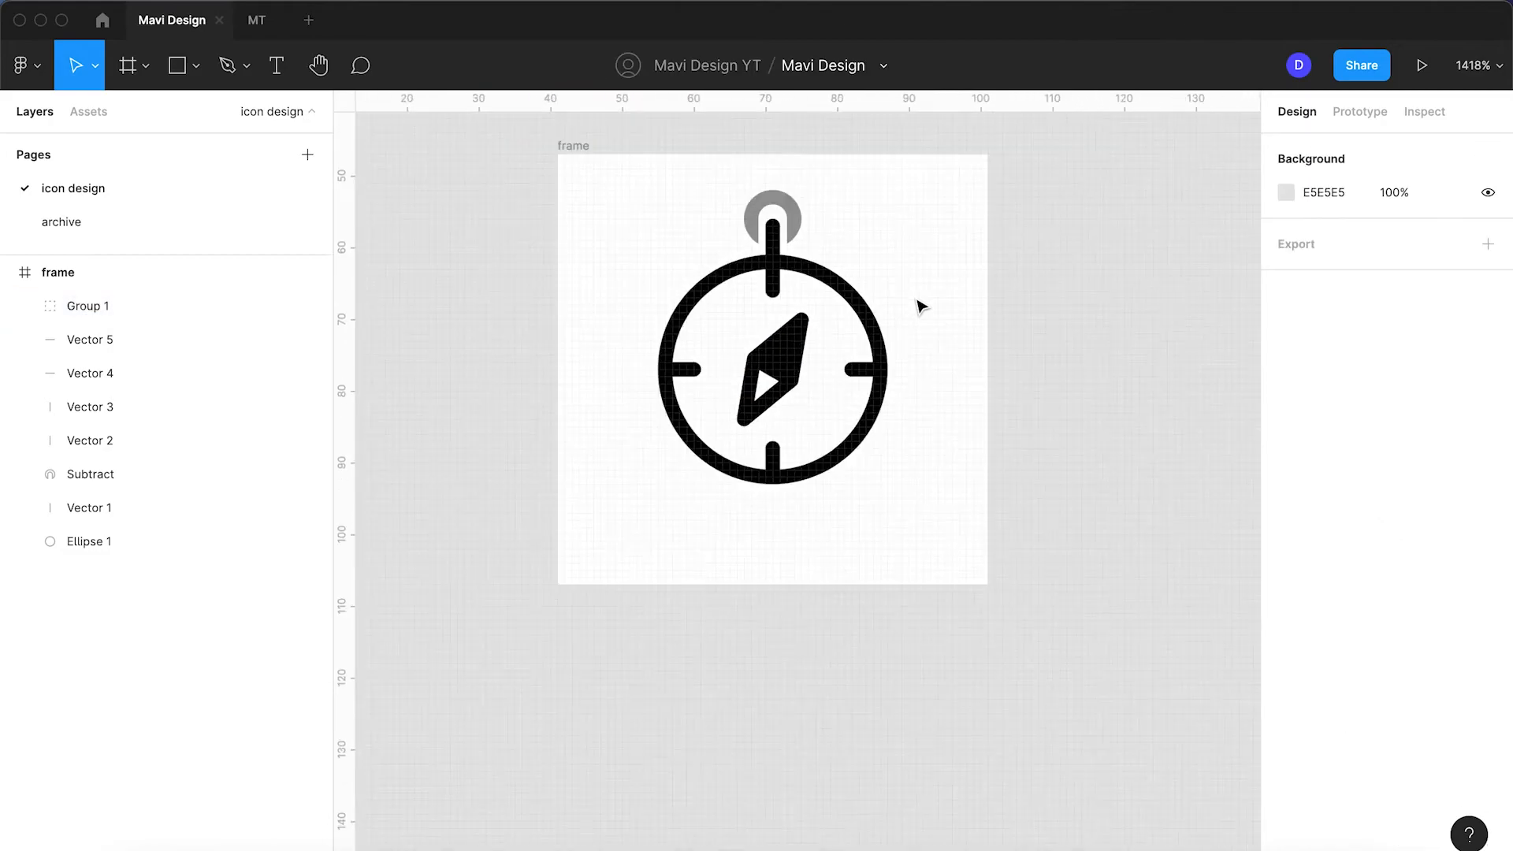
left_click(840, 337)
scroll(839, 335, "up", 3)
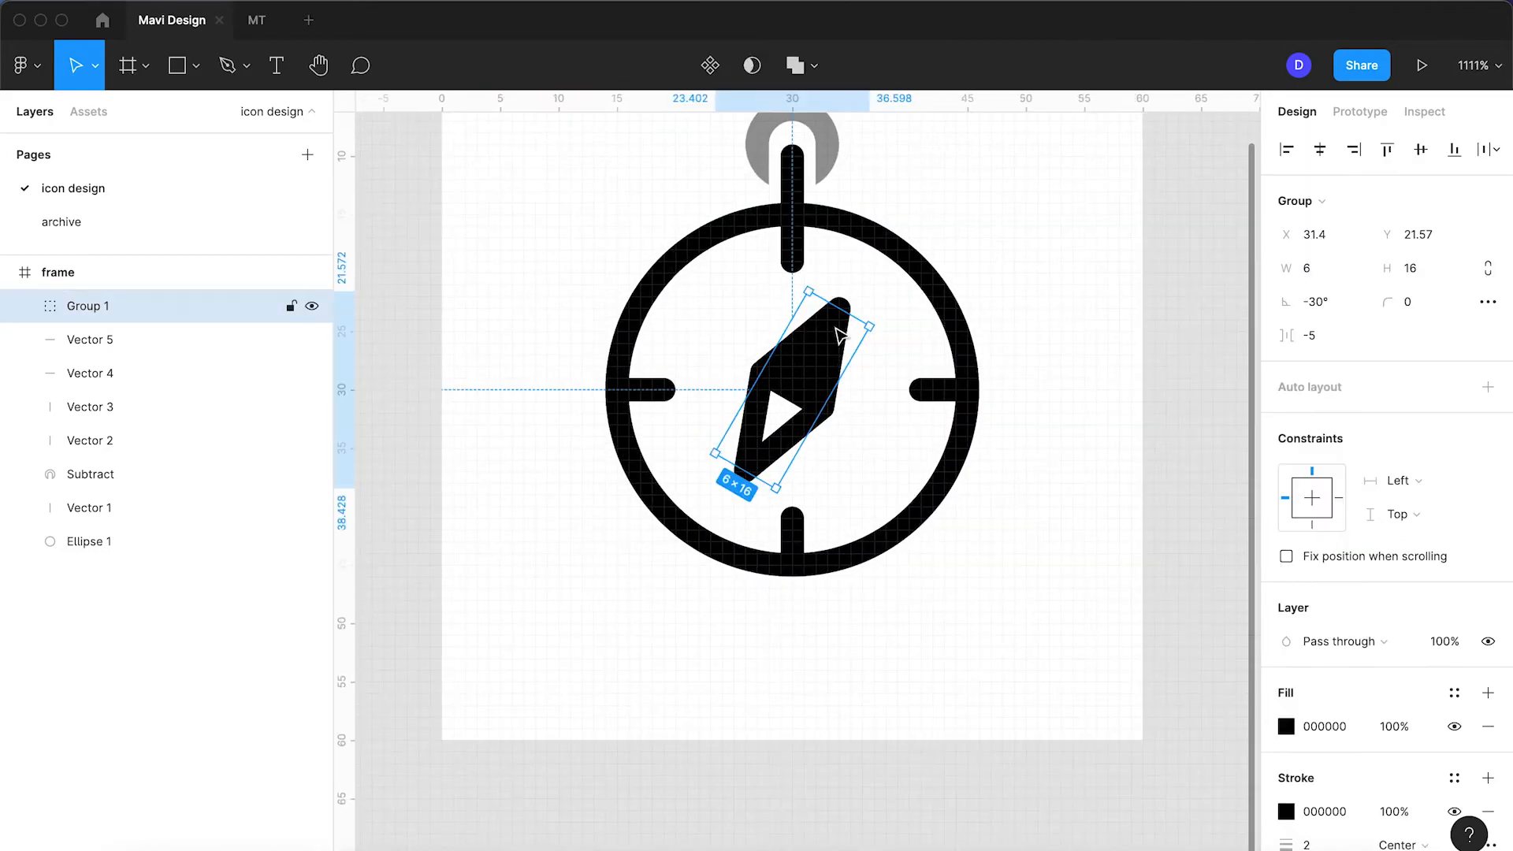
mouse_move(841, 310)
left_mouse_down()
mouse_move(864, 289)
mouse_move(851, 293)
left_mouse_up()
left_click(1053, 223)
scroll(1048, 226, "down", 3)
left_click_drag(1001, 338, 837, 426)
scroll(561, 504, "up", 4)
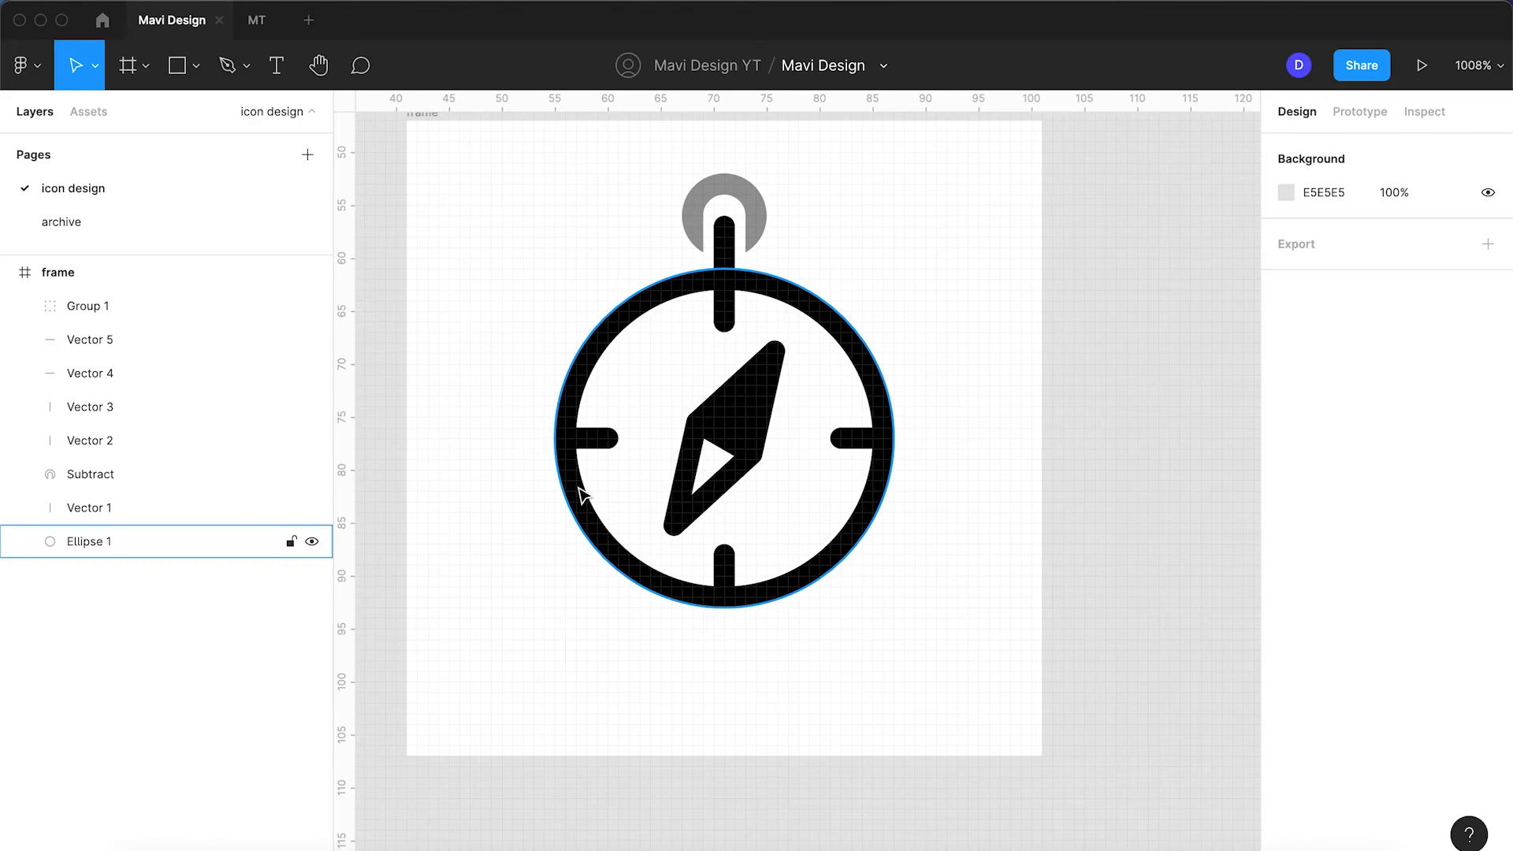
left_click(751, 421)
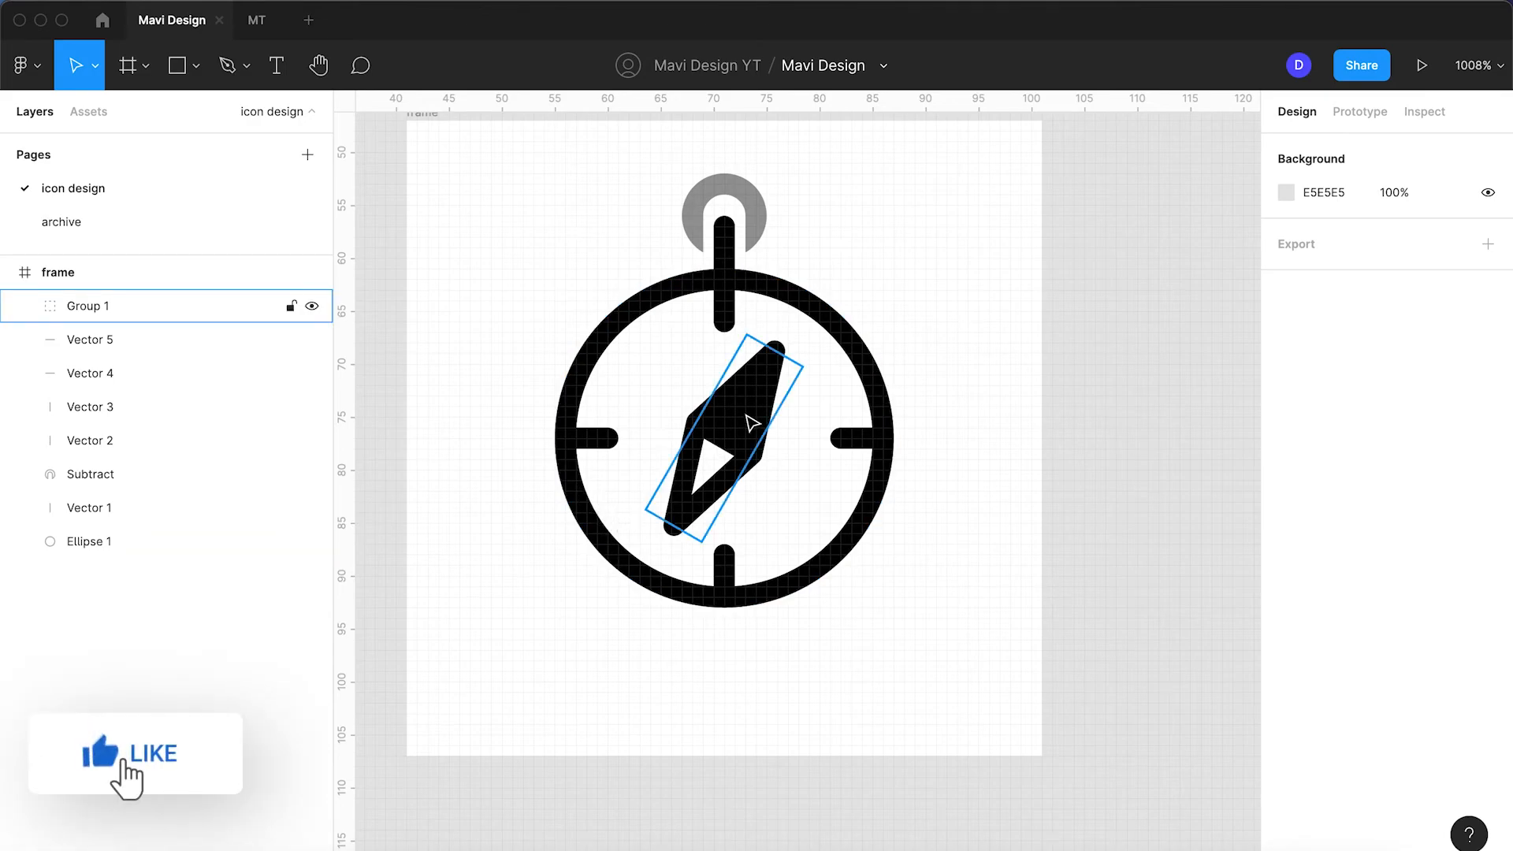
double_click(734, 476)
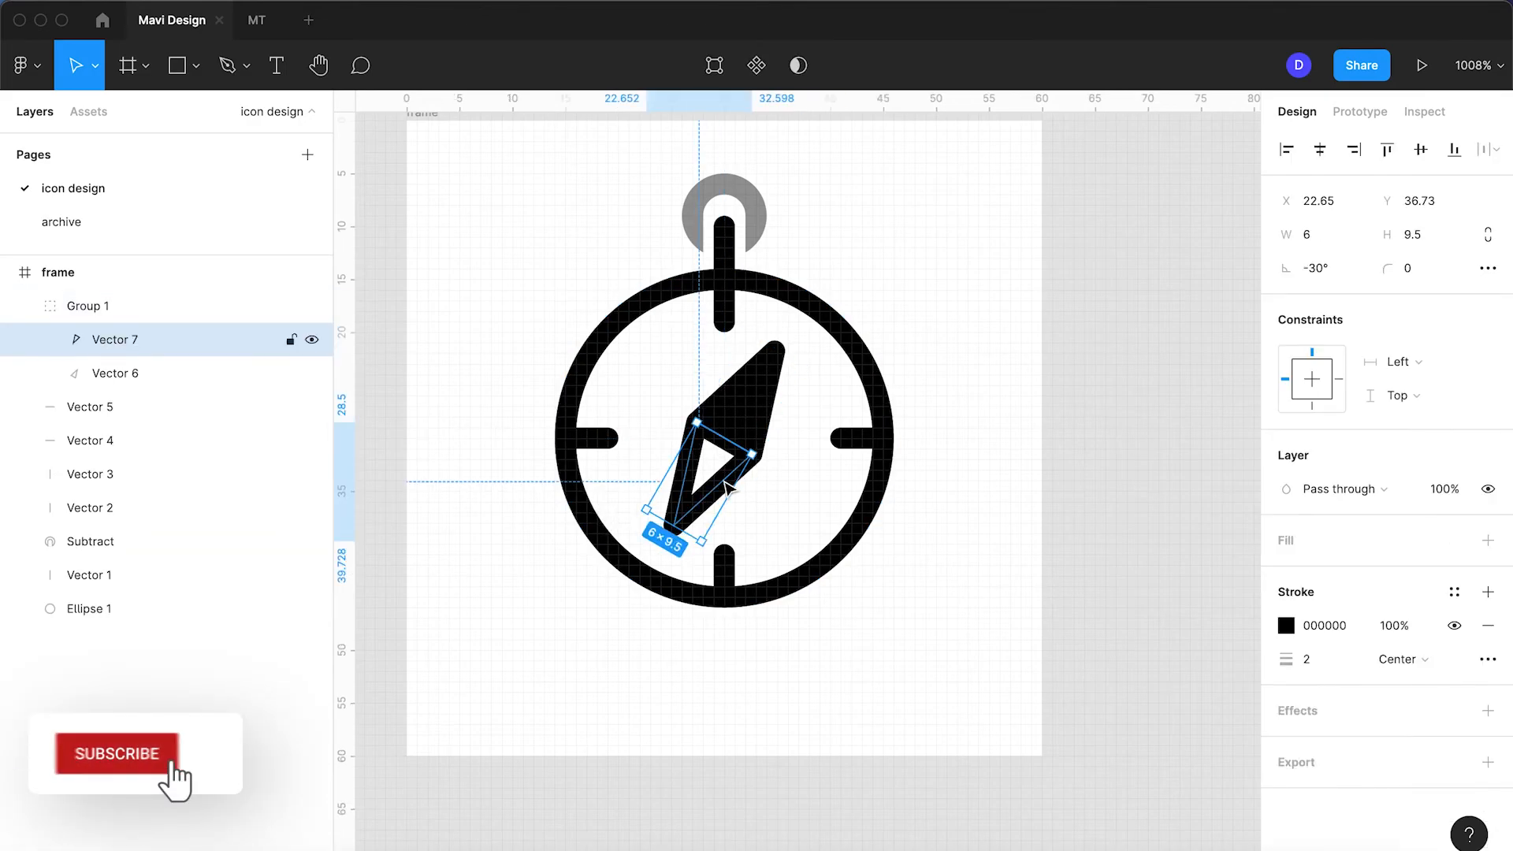
left_click(1444, 489)
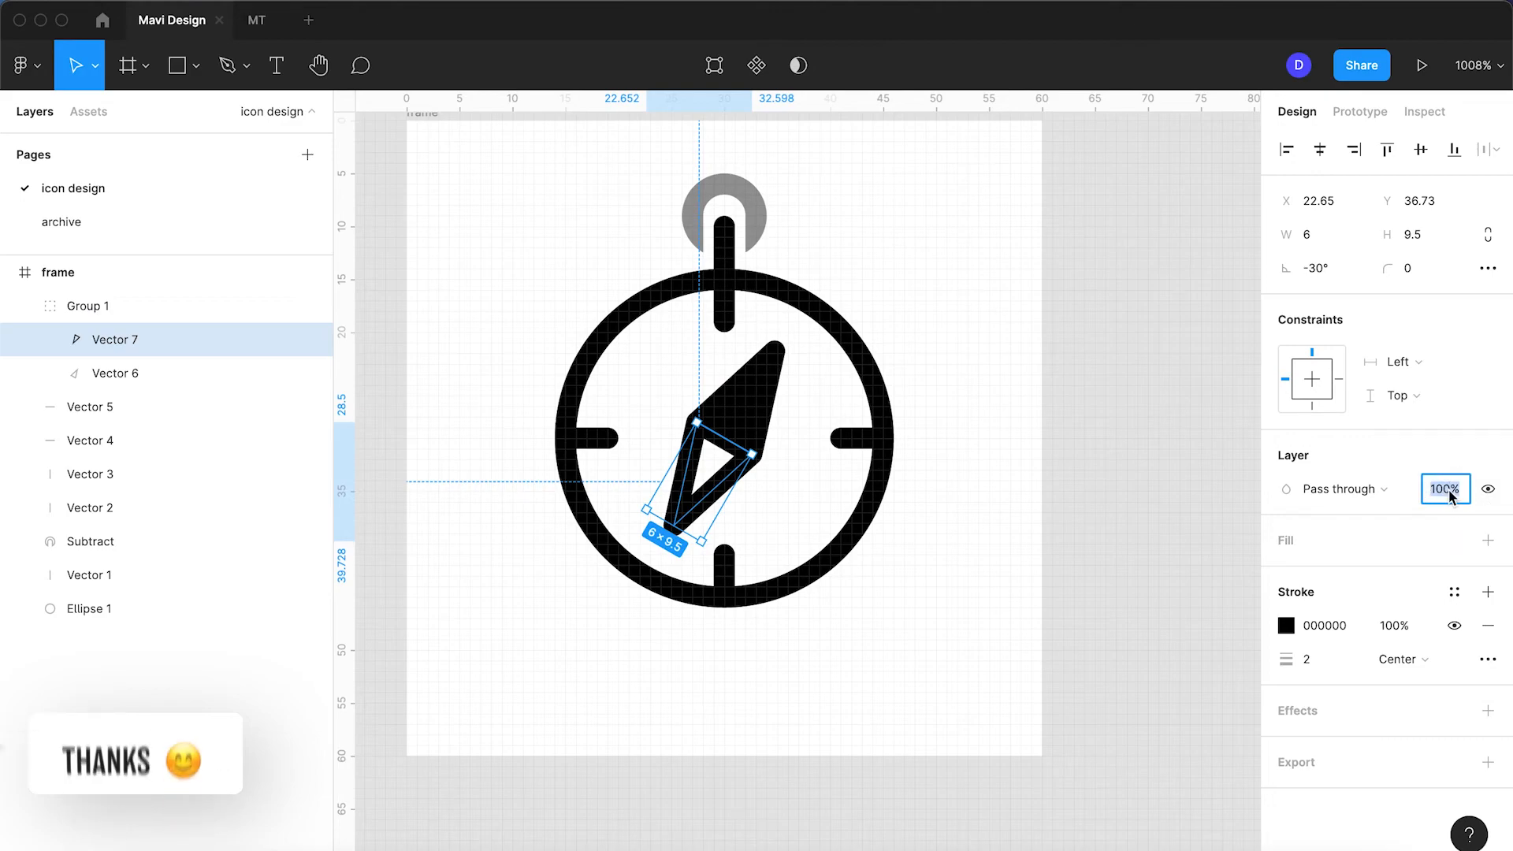
type("40")
key("Return")
left_click(944, 445)
scroll(945, 445, "down", 5)
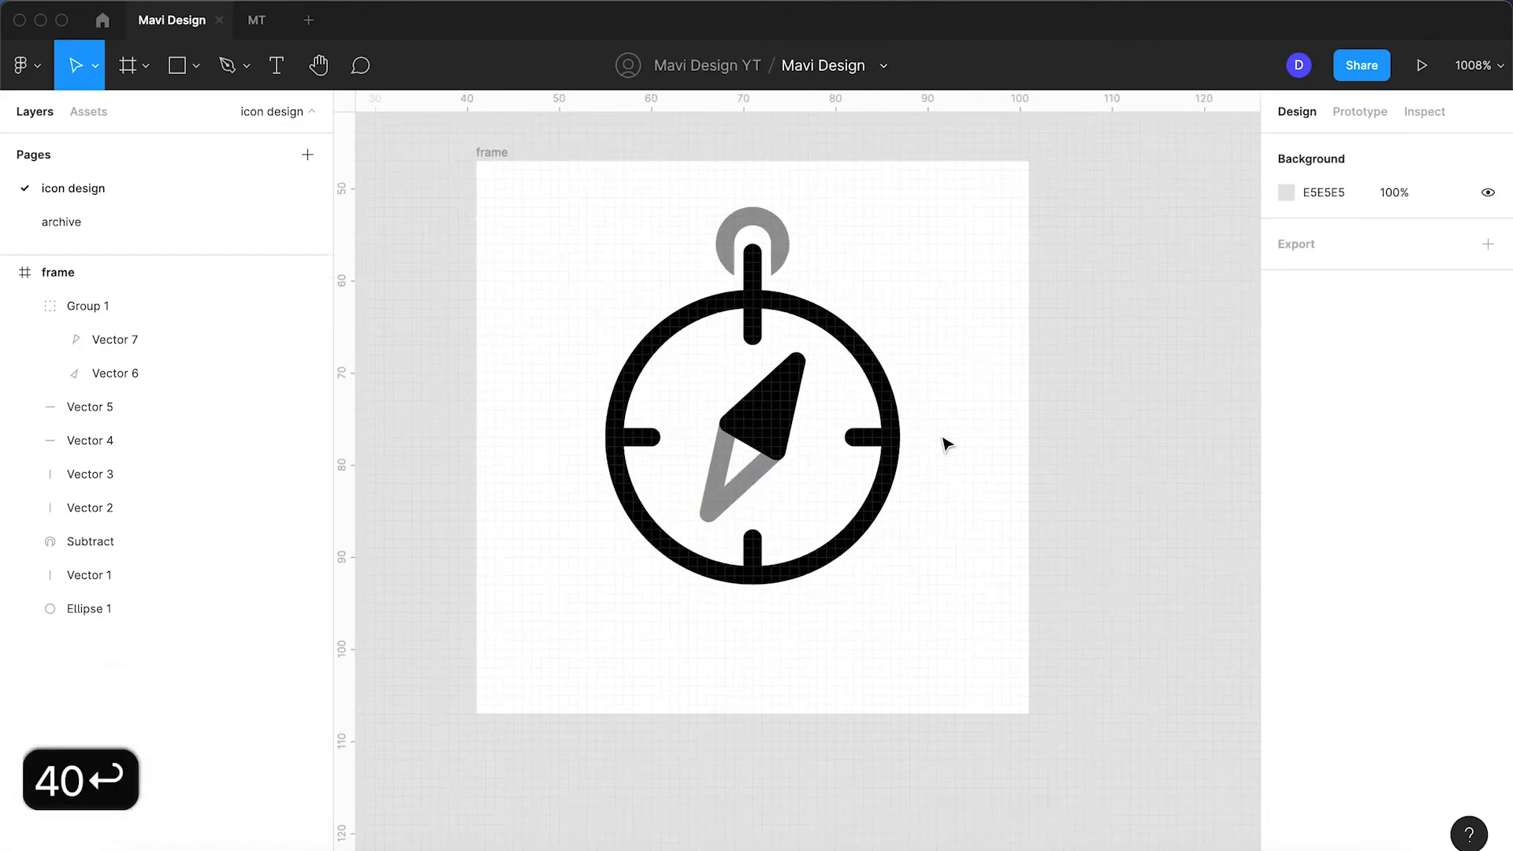
scroll(945, 445, "up", 5)
key("super+y")
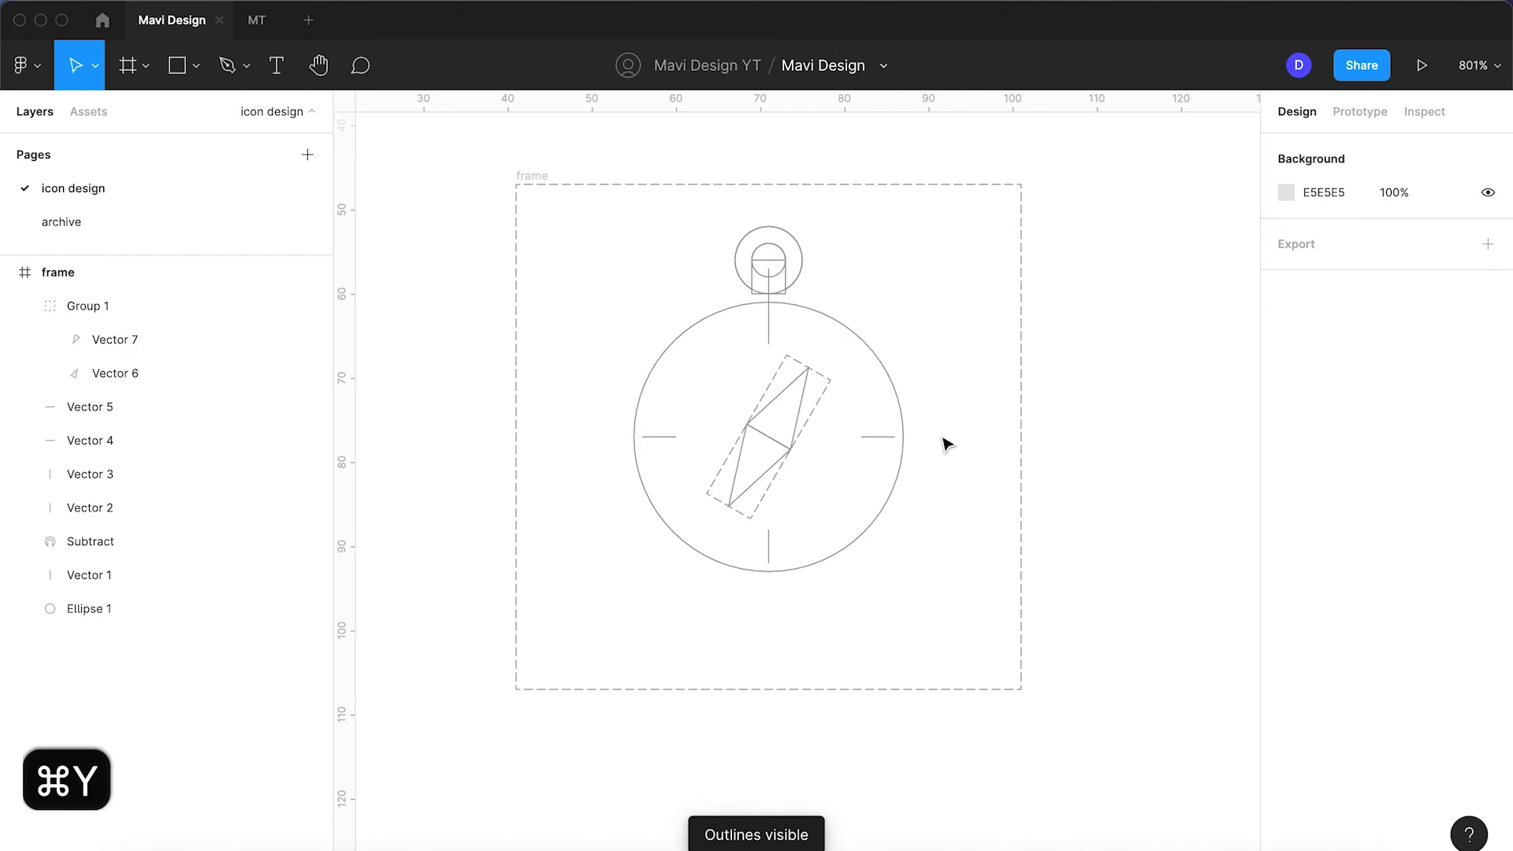
key("super+y")
key("super+z")
key("super+z")
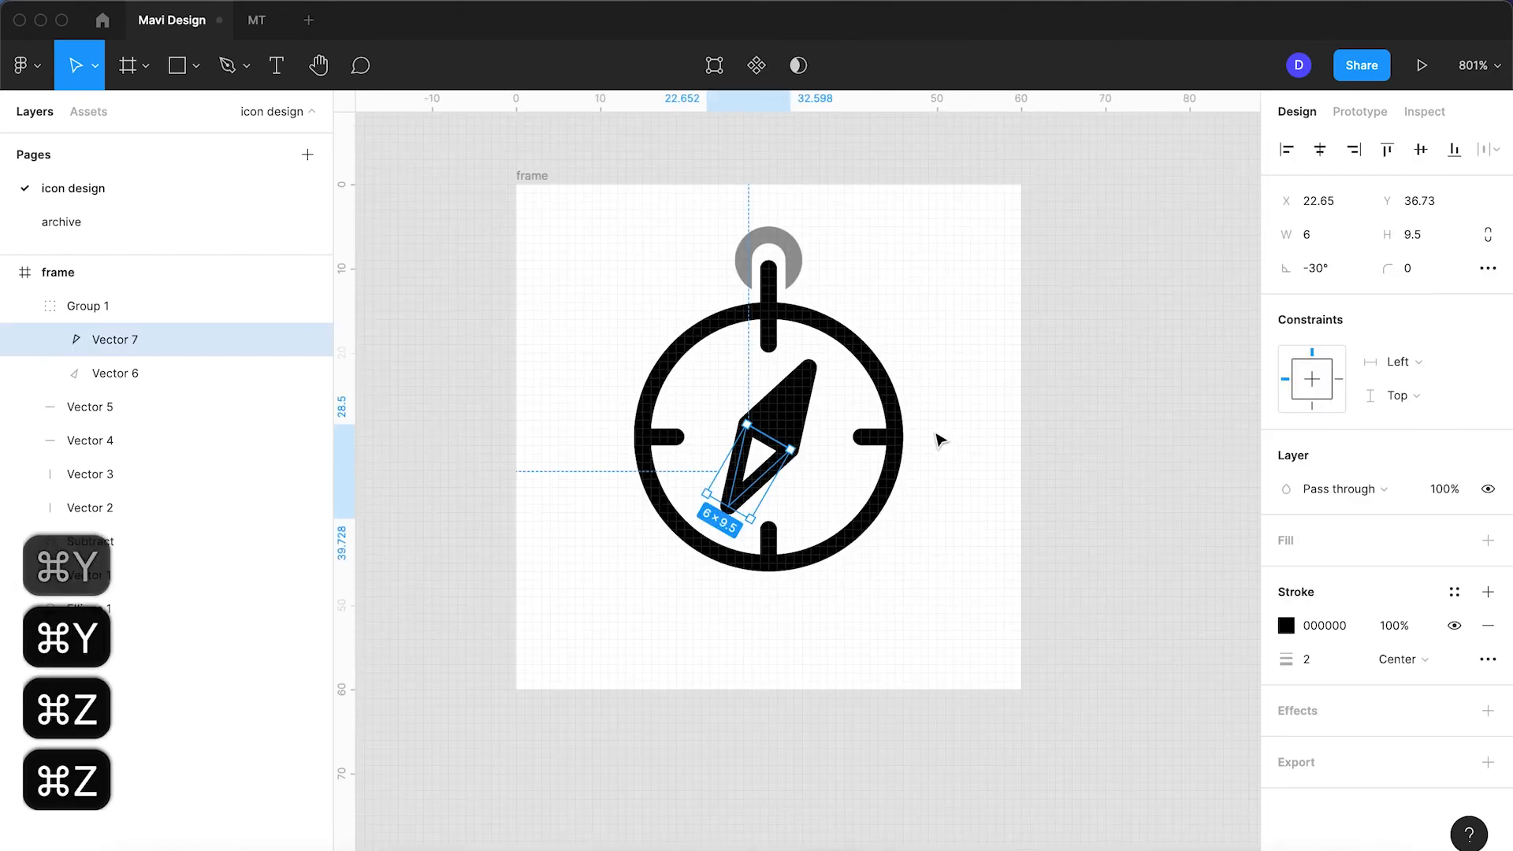
Step: Set the right, top, left and bottom tick marks to 40% layer opacity
left_click(866, 436)
left_click(768, 315, "shift")
left_click(662, 436, "shift")
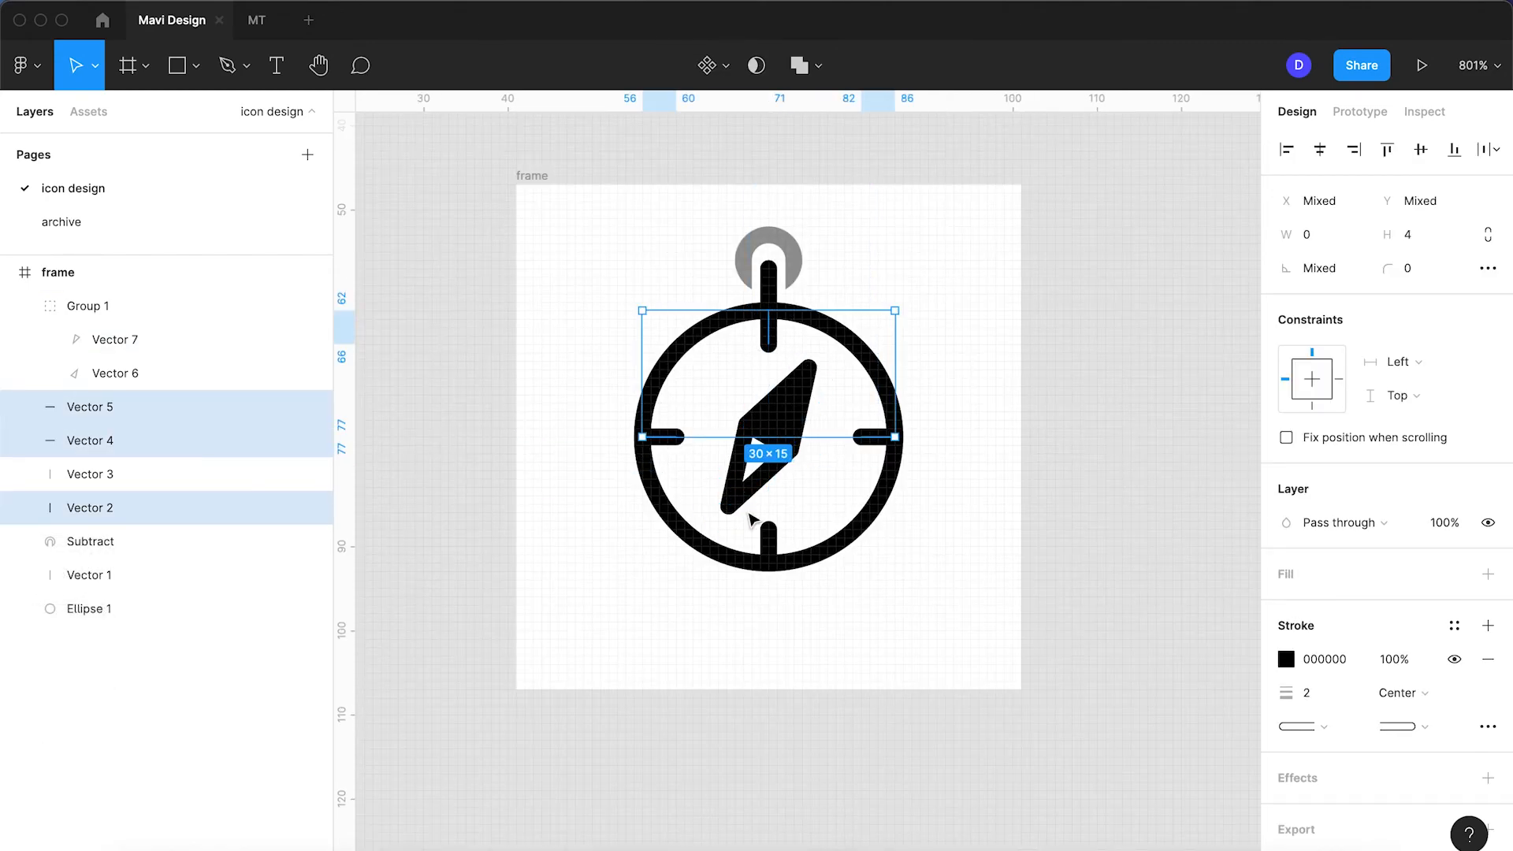
left_click(768, 543, "shift")
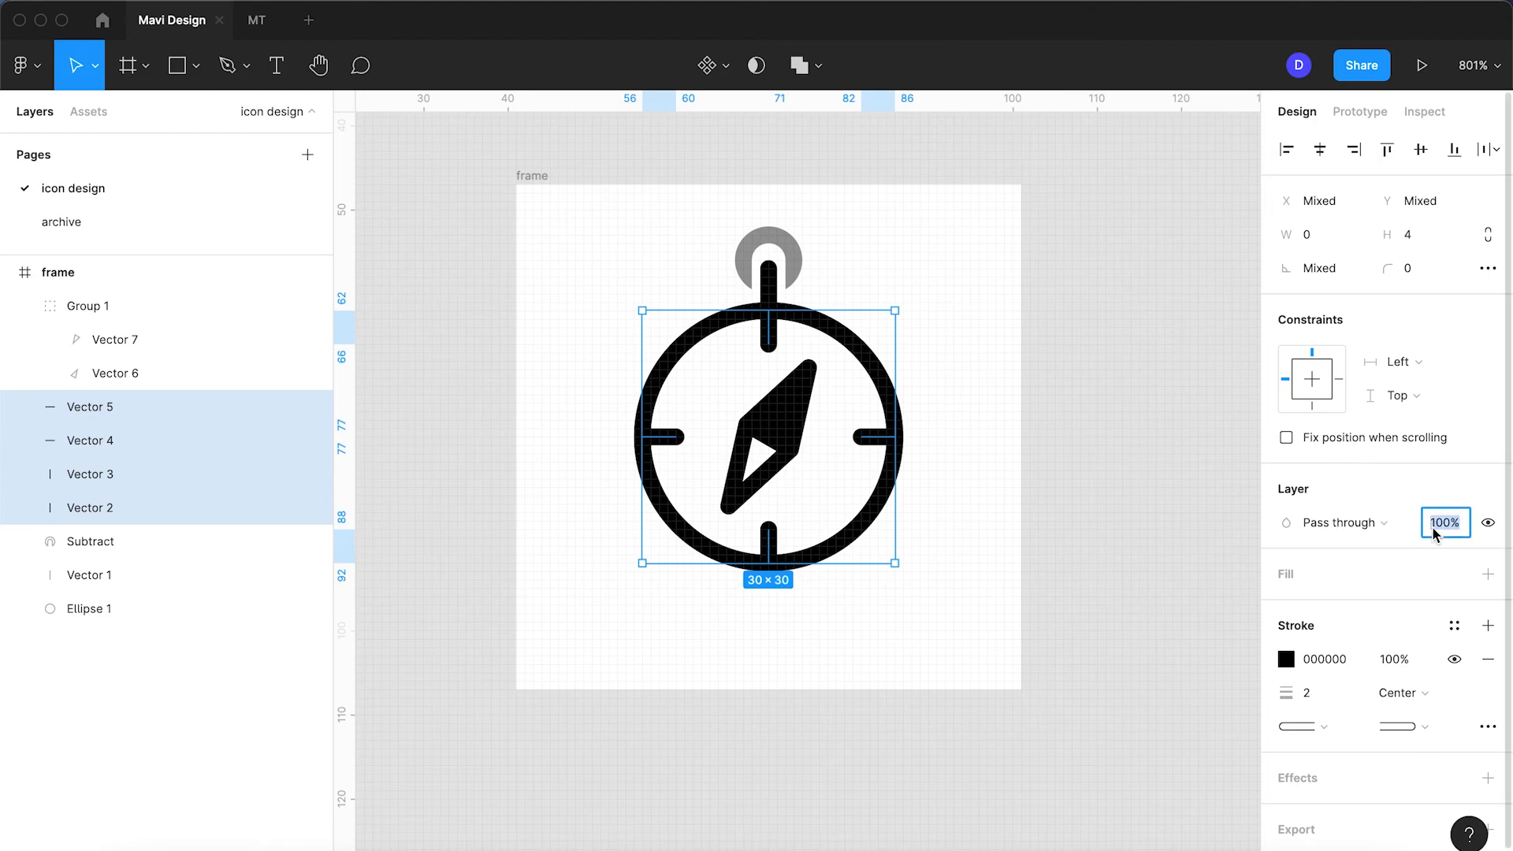
type("40")
key("Return")
left_click(961, 471)
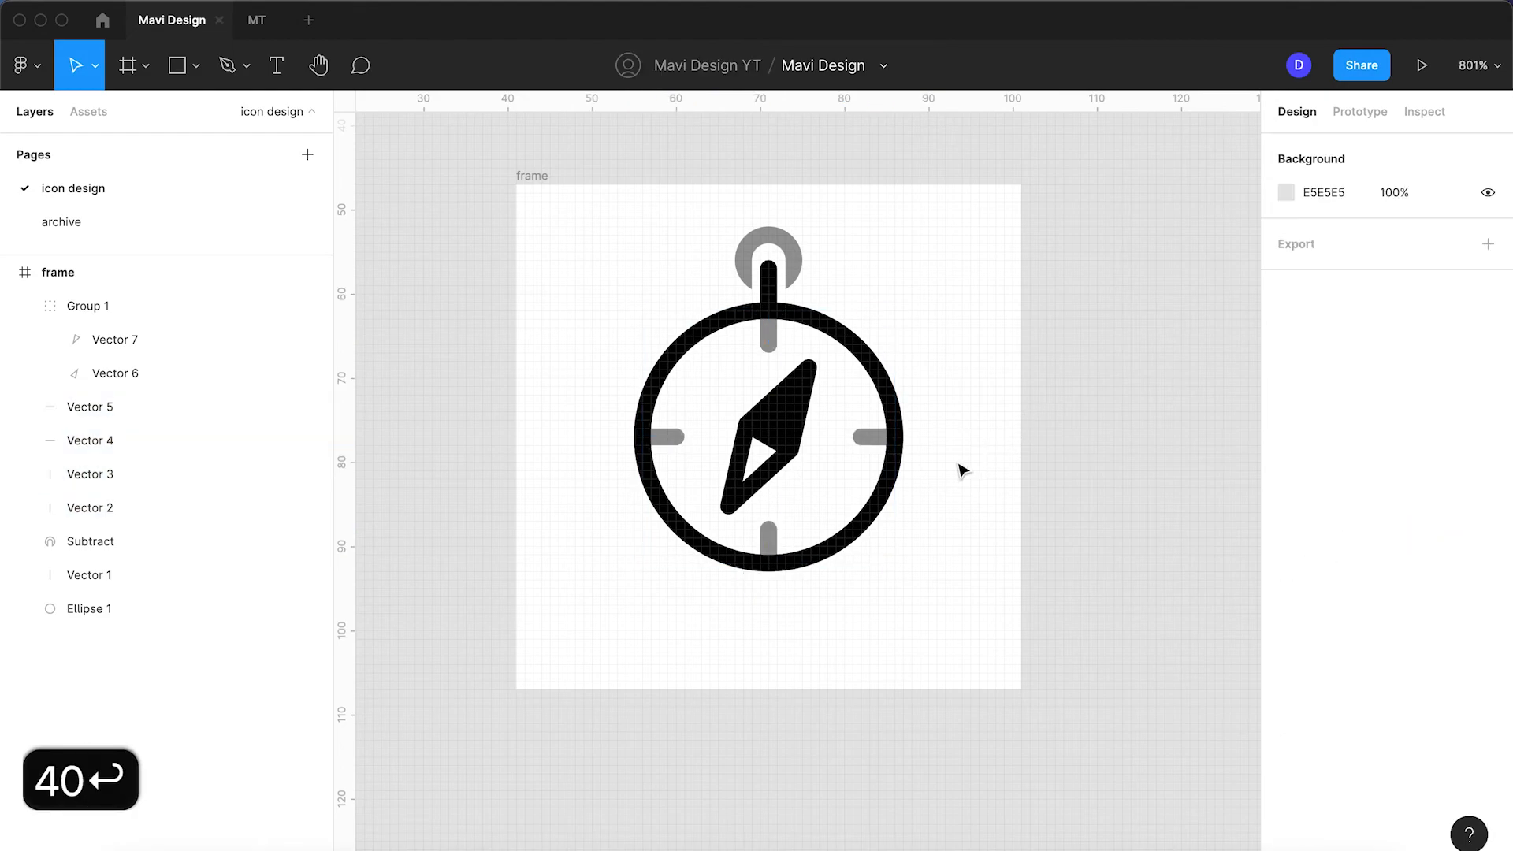
scroll(962, 470, "down", 5)
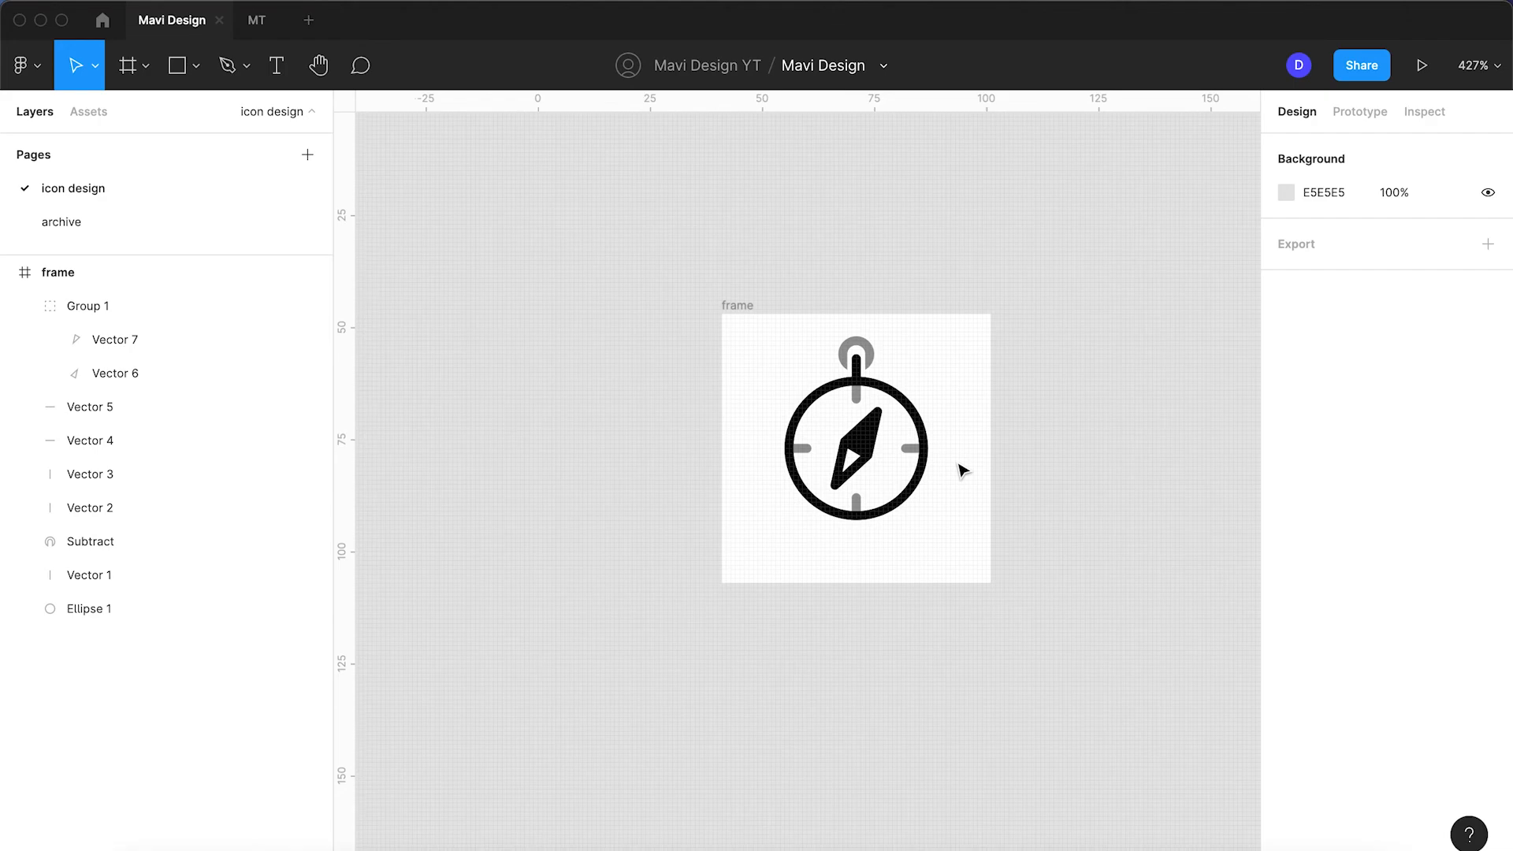
Step: Nudge the crown loop so it sits snugly on top of the ring, then review the icon
scroll(961, 470, "up", 5)
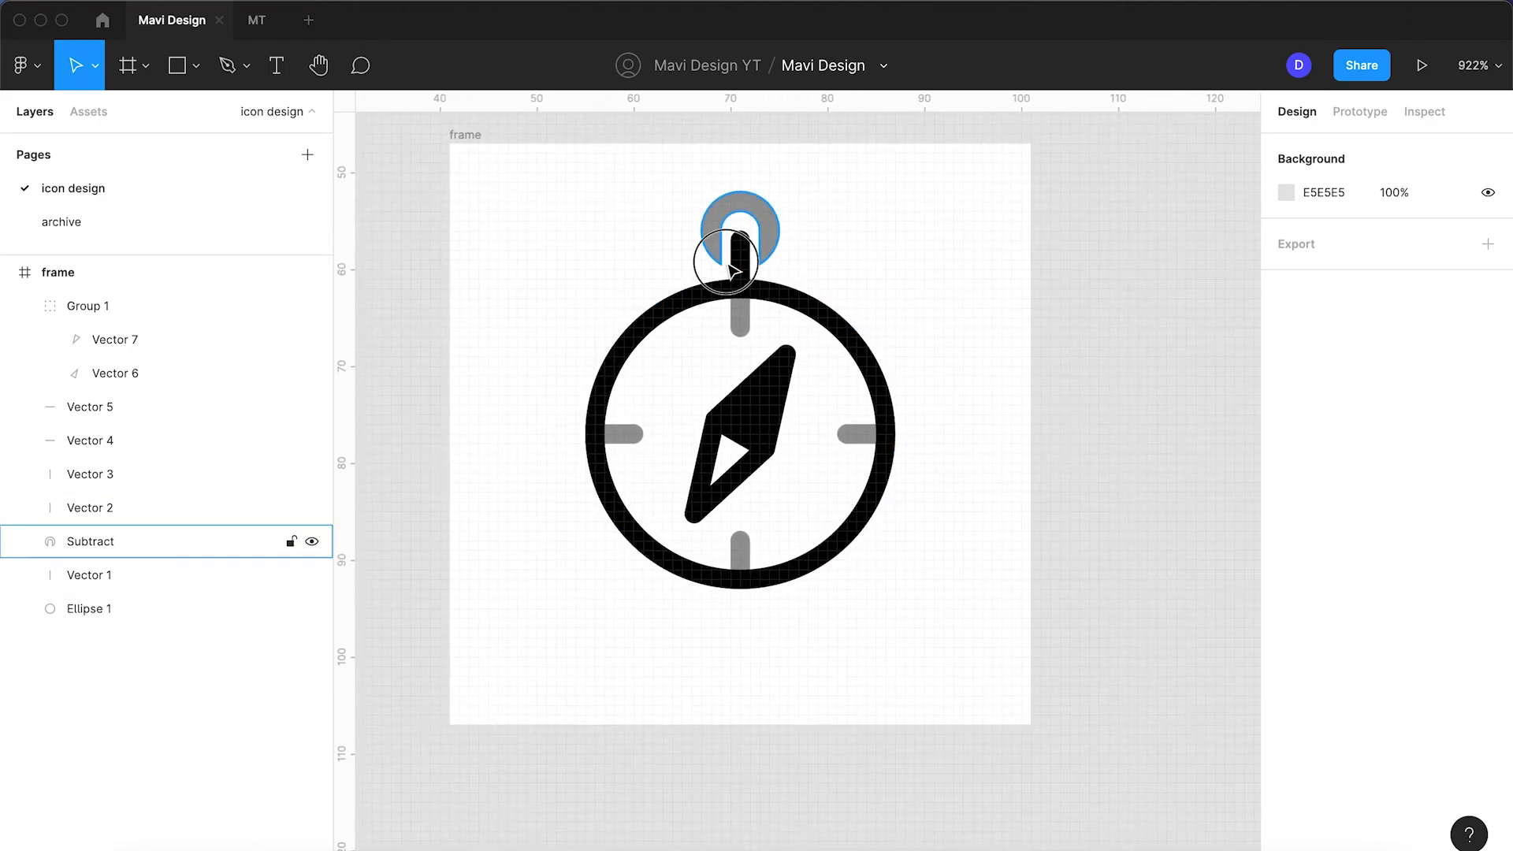
left_click(732, 271)
key("Down")
key("Down")
key("Up")
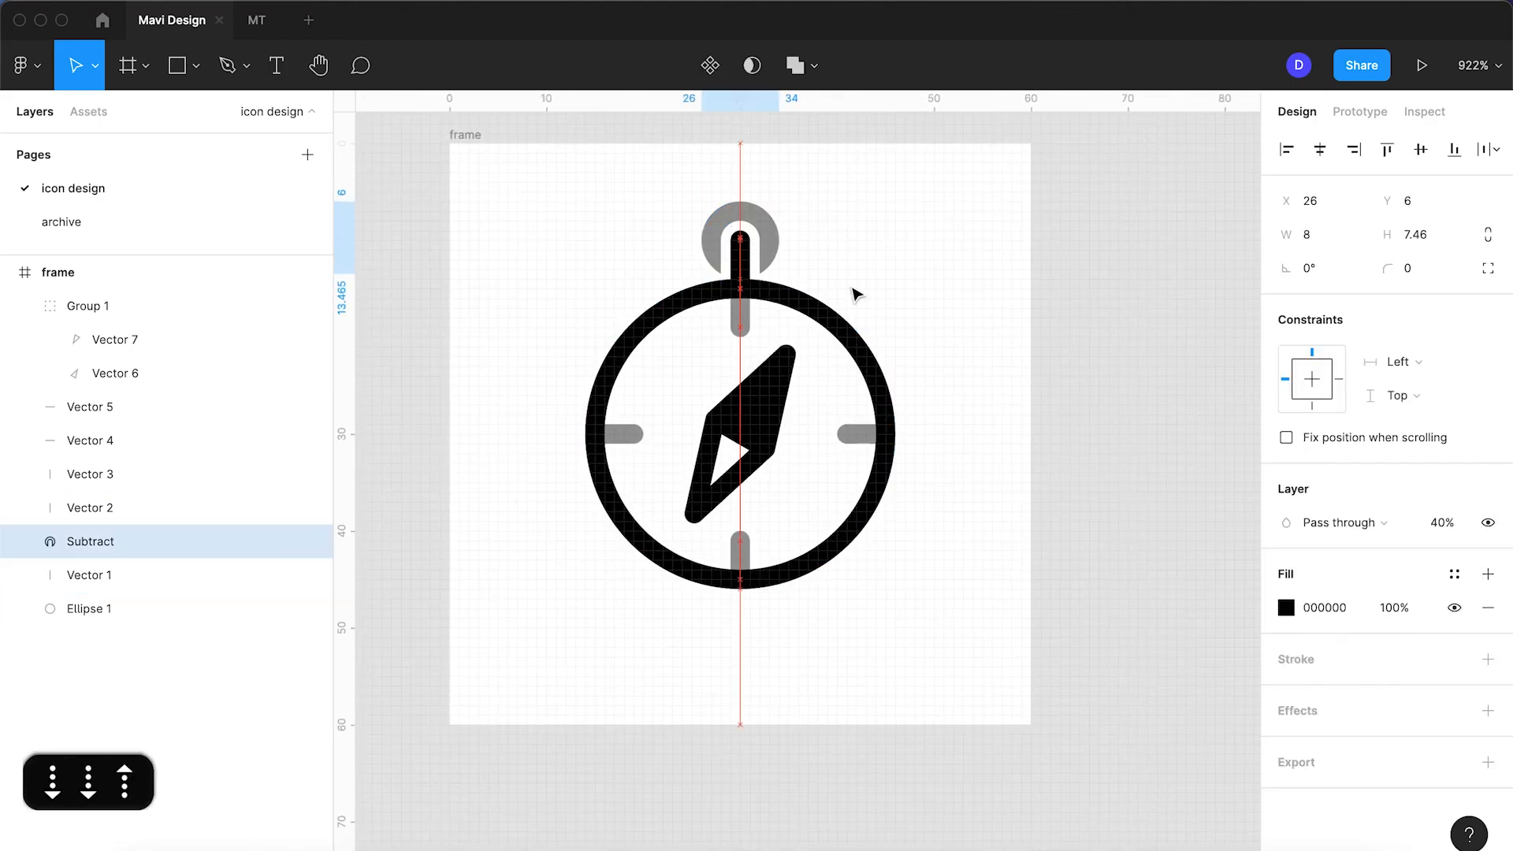
scroll(701, 241, "up", 5)
left_click(1064, 320)
scroll(1113, 333, "down", 6)
scroll(1115, 339, "right", 4)
scroll(1115, 339, "down", 2)
scroll(1114, 337, "down", 1)
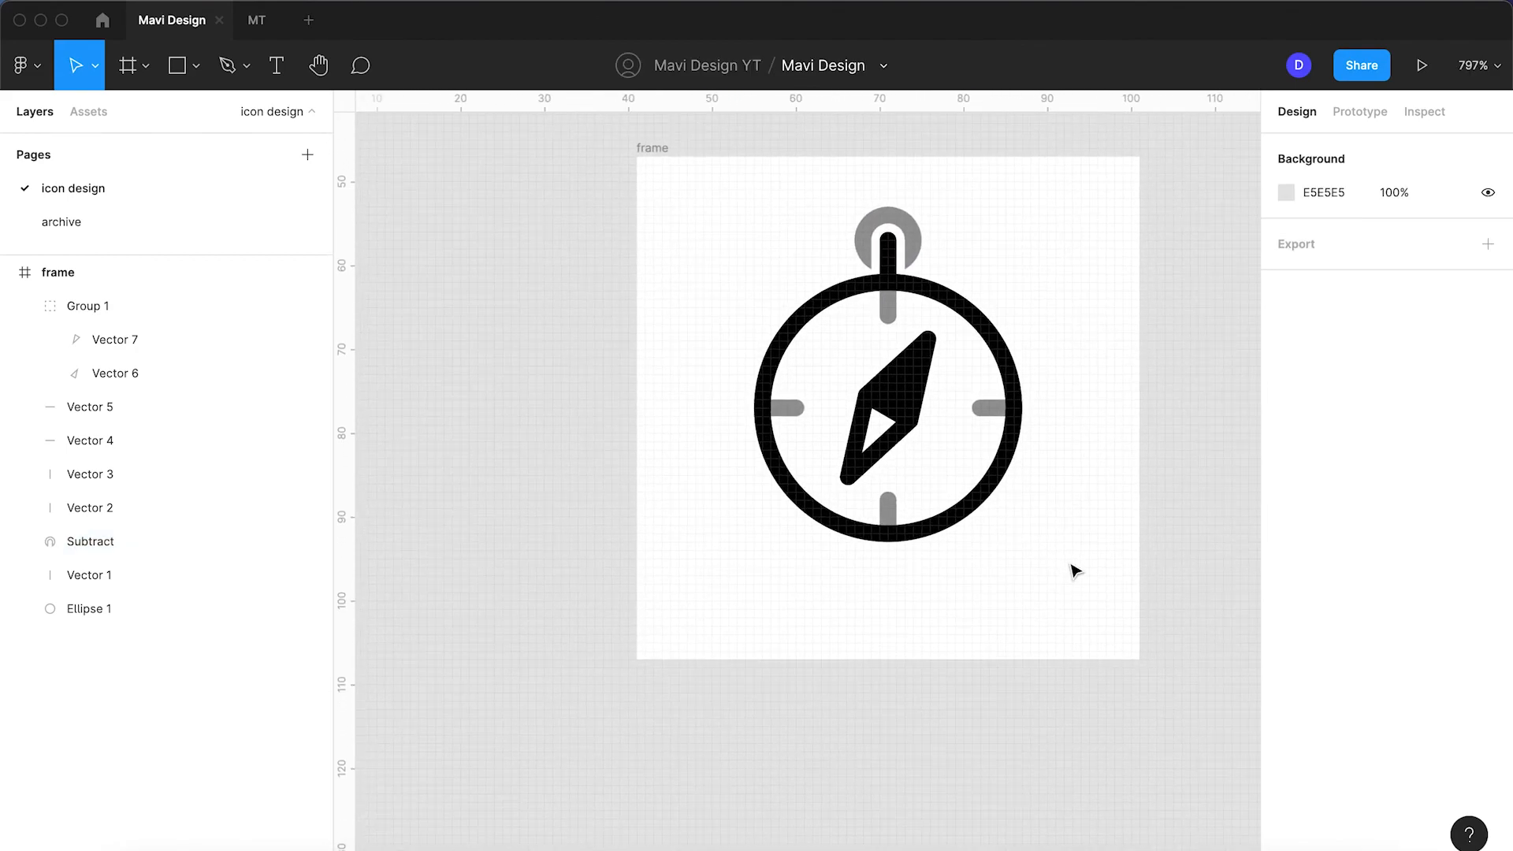
scroll(1075, 570, "right", 3)
scroll(1076, 570, "up", 2)
scroll(1074, 567, "up", 3)
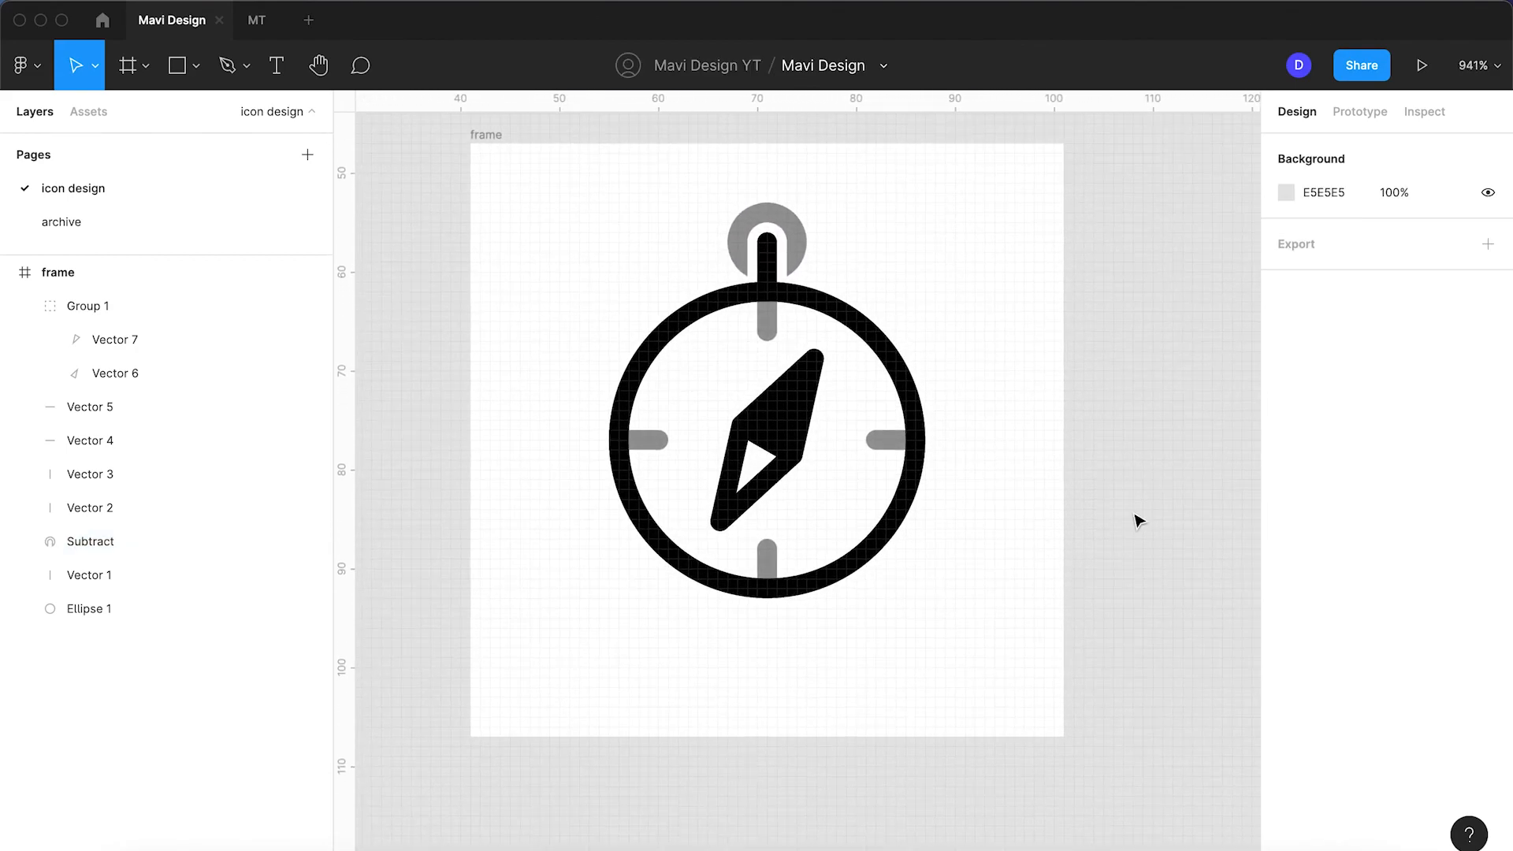